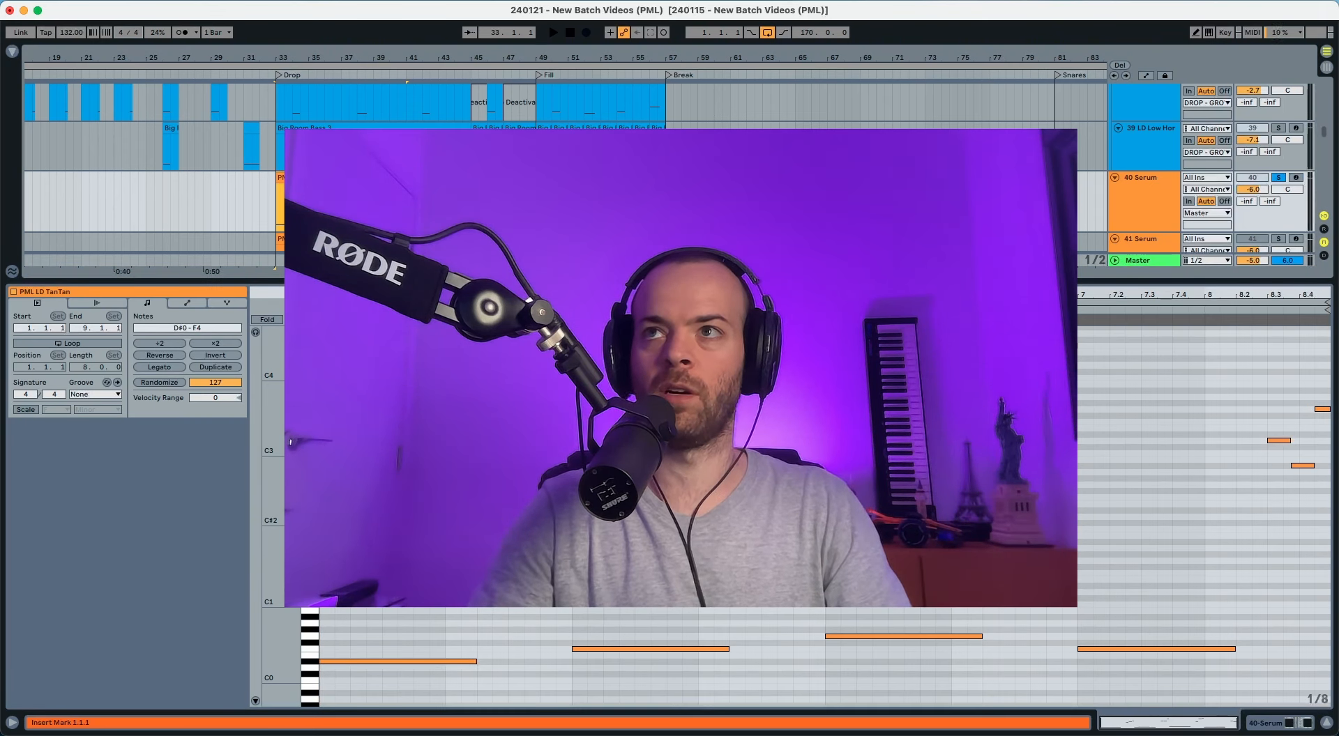
Play back the finished PML LD TanTan lead in the Drop section as a reference.
key(space)
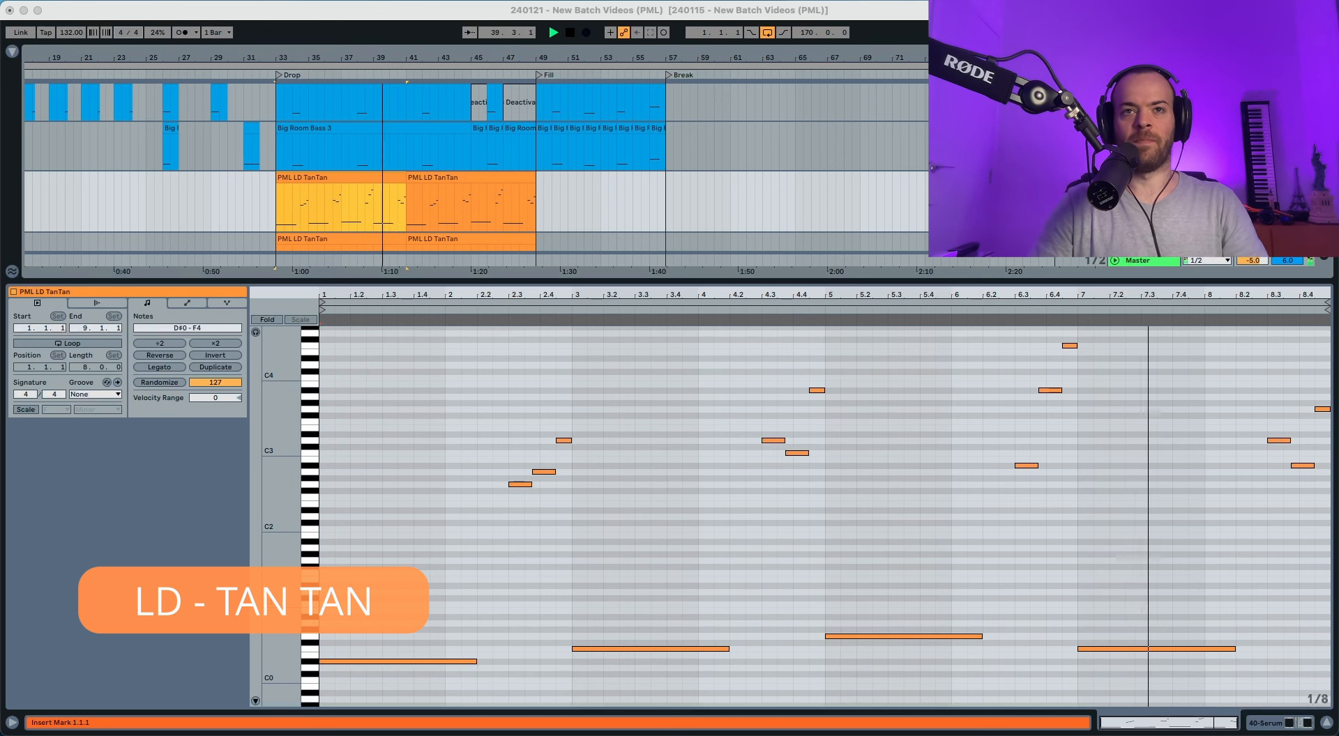
click(661, 454)
key(space)
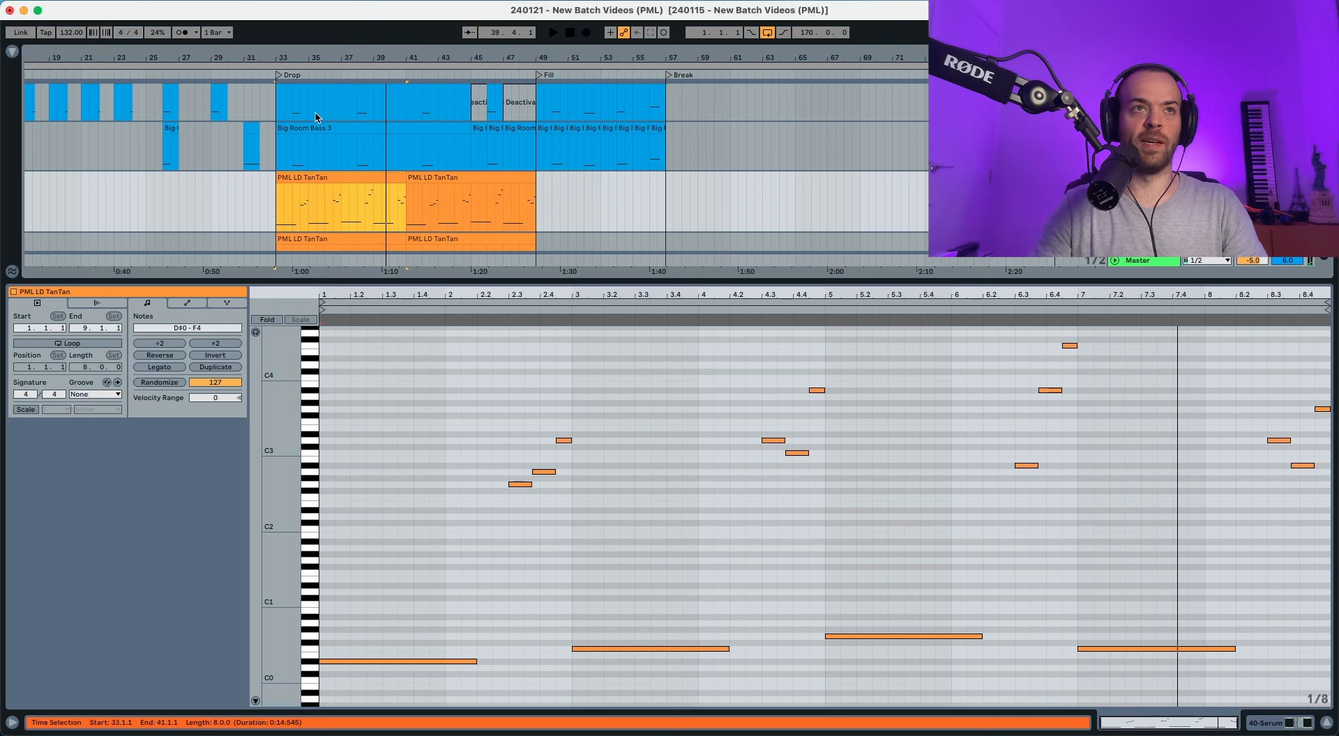
key(space)
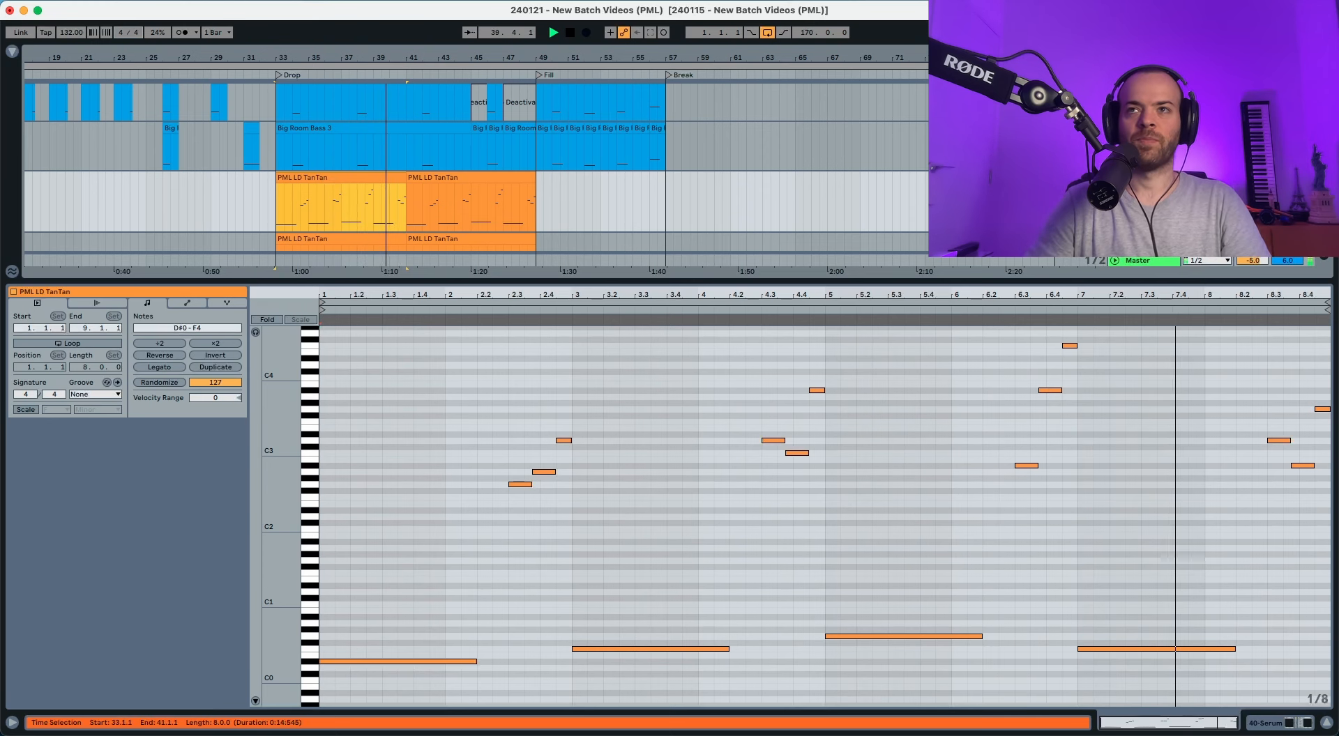
key(space)
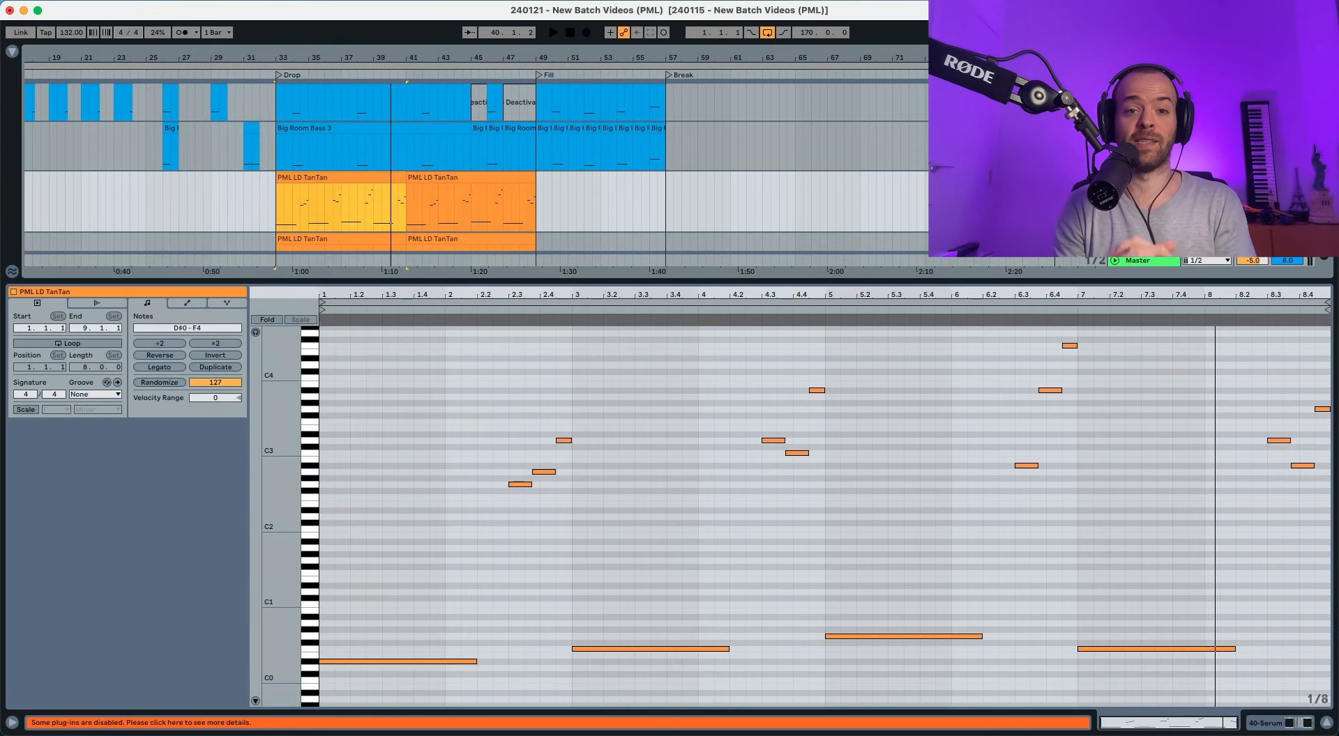
Open the initialized Serum on the 41 Serum track, set its master volume to about 97% and audition it.
click(1143, 241)
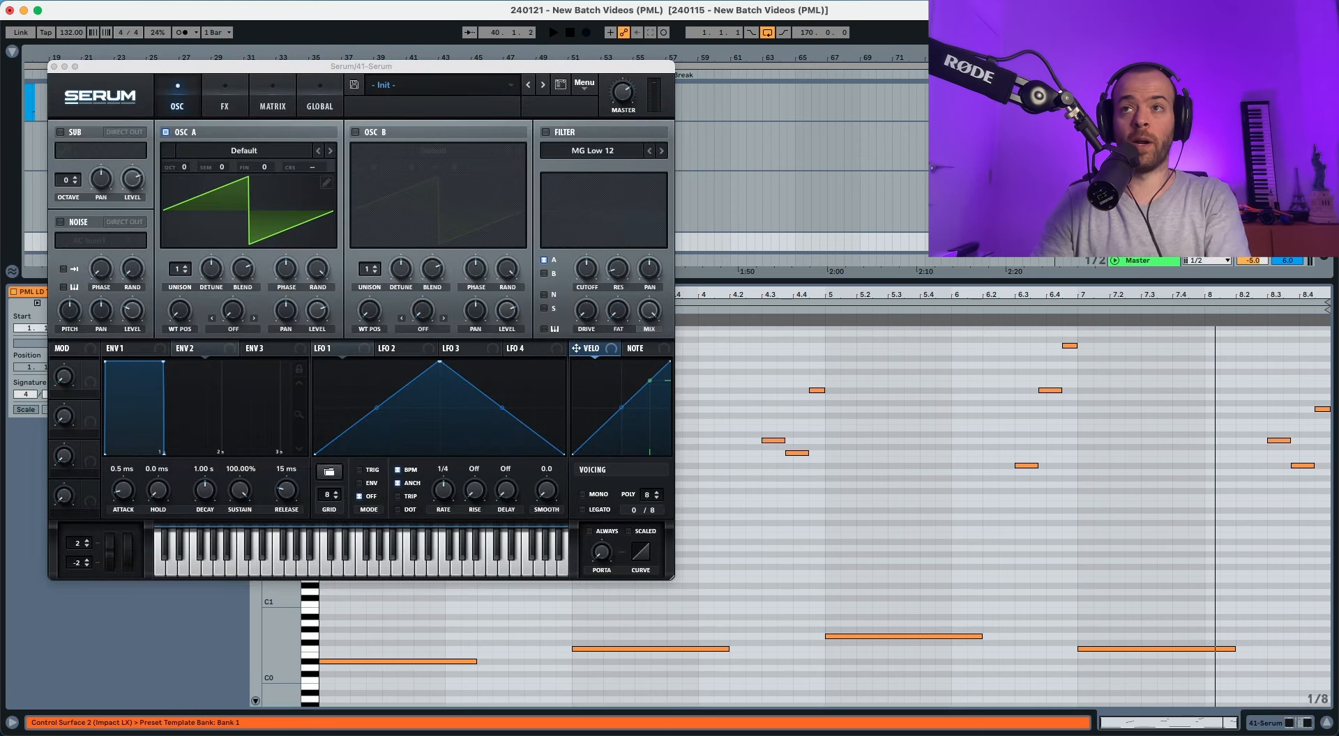
scroll(802, 167, down, 3)
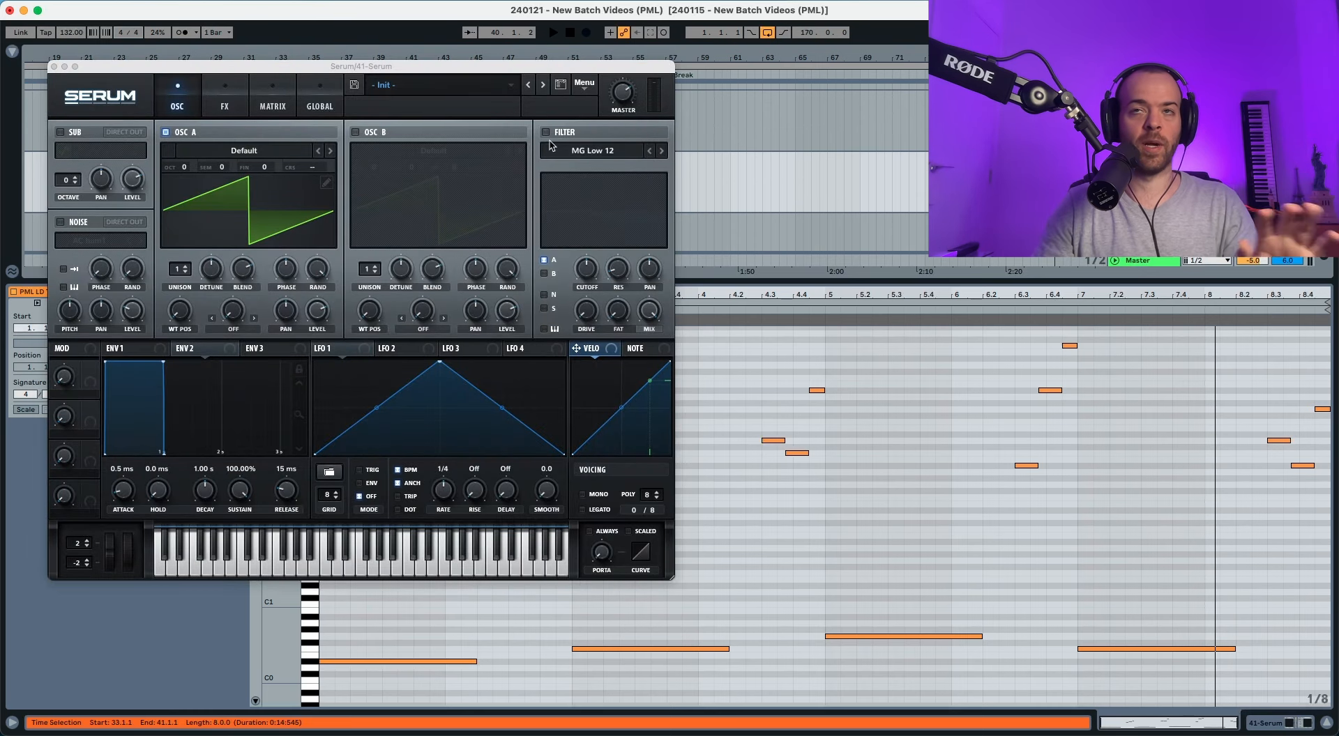
key(shift+Tab)
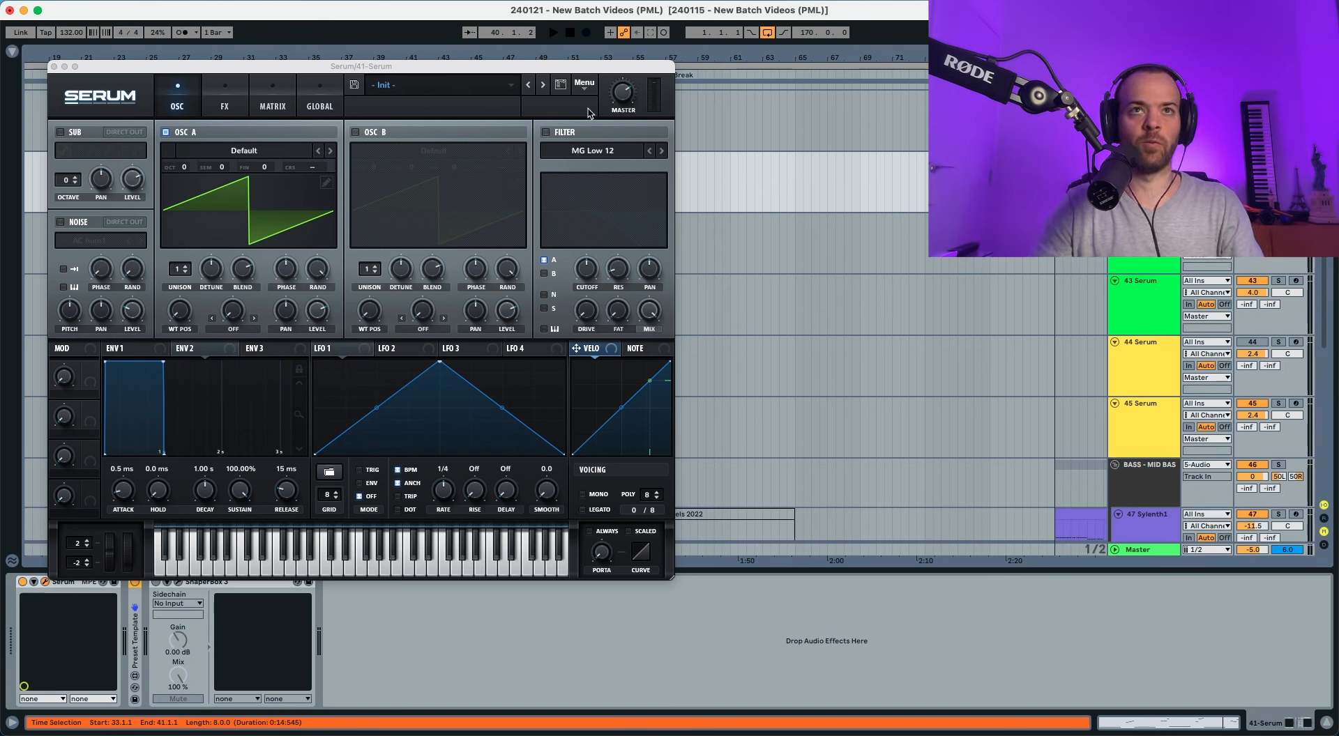
click(619, 98)
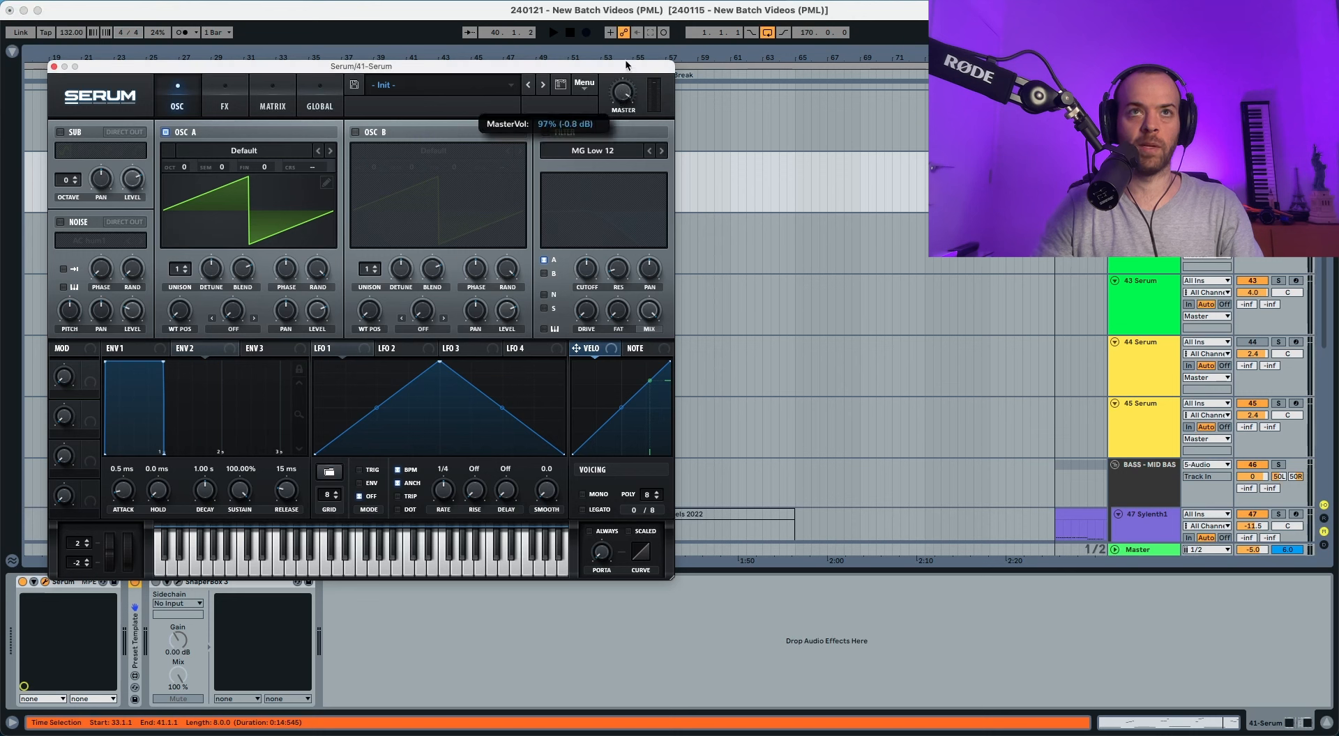
key(space)
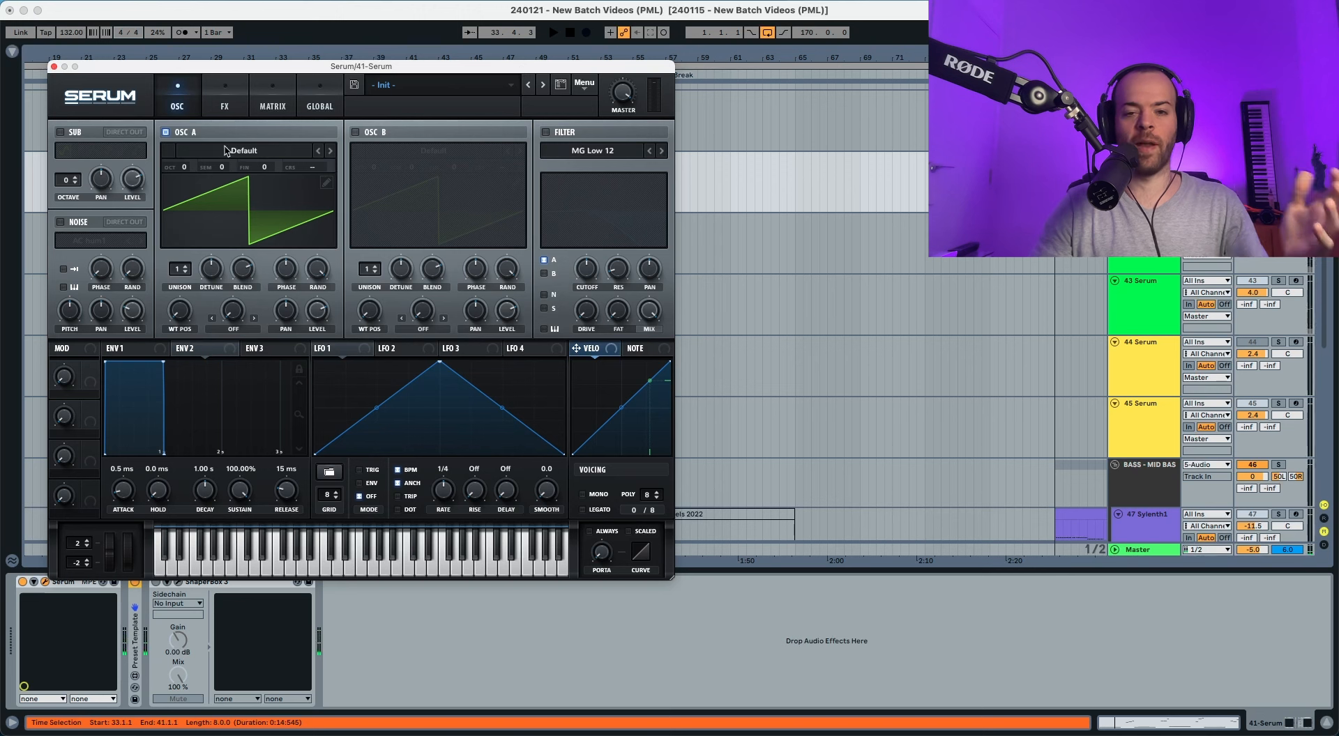
Load the Analog wavetable Basic Mini into oscillator A and audition the sound.
click(174, 149)
mouse_move(313, 168)
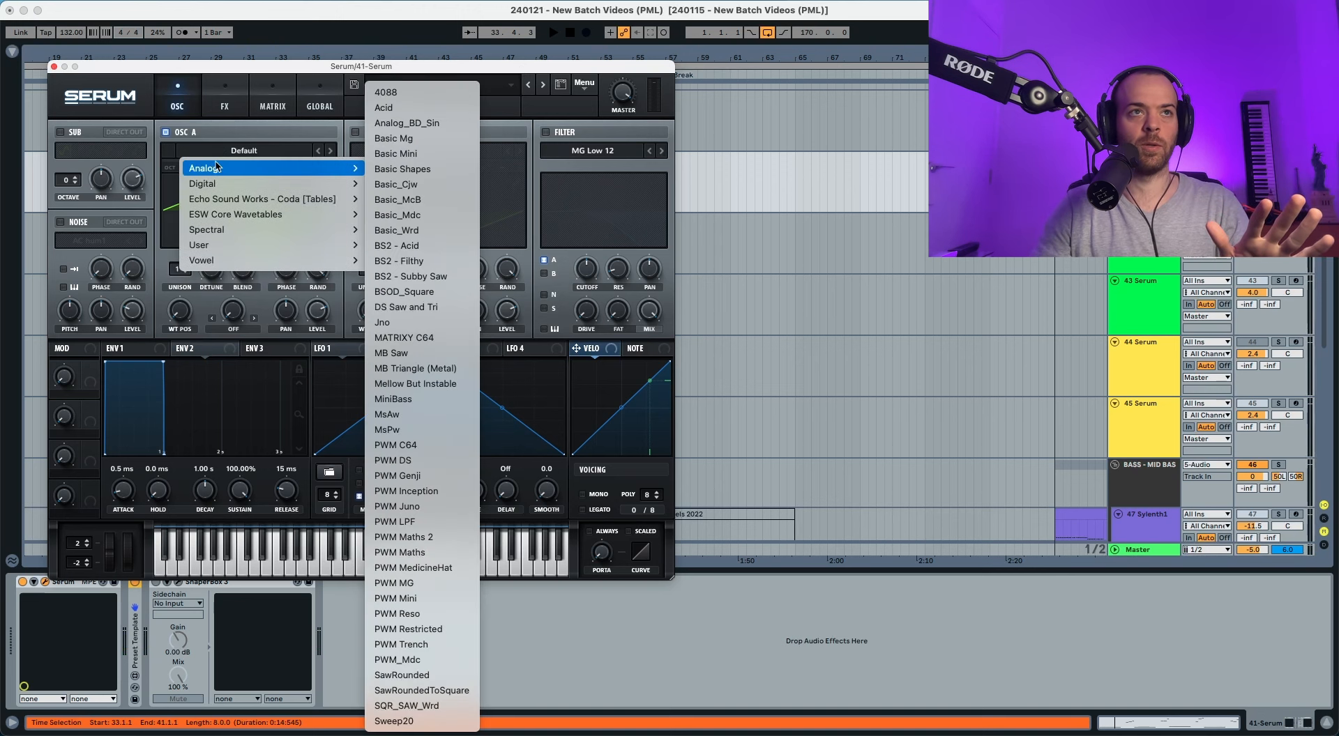
click(395, 154)
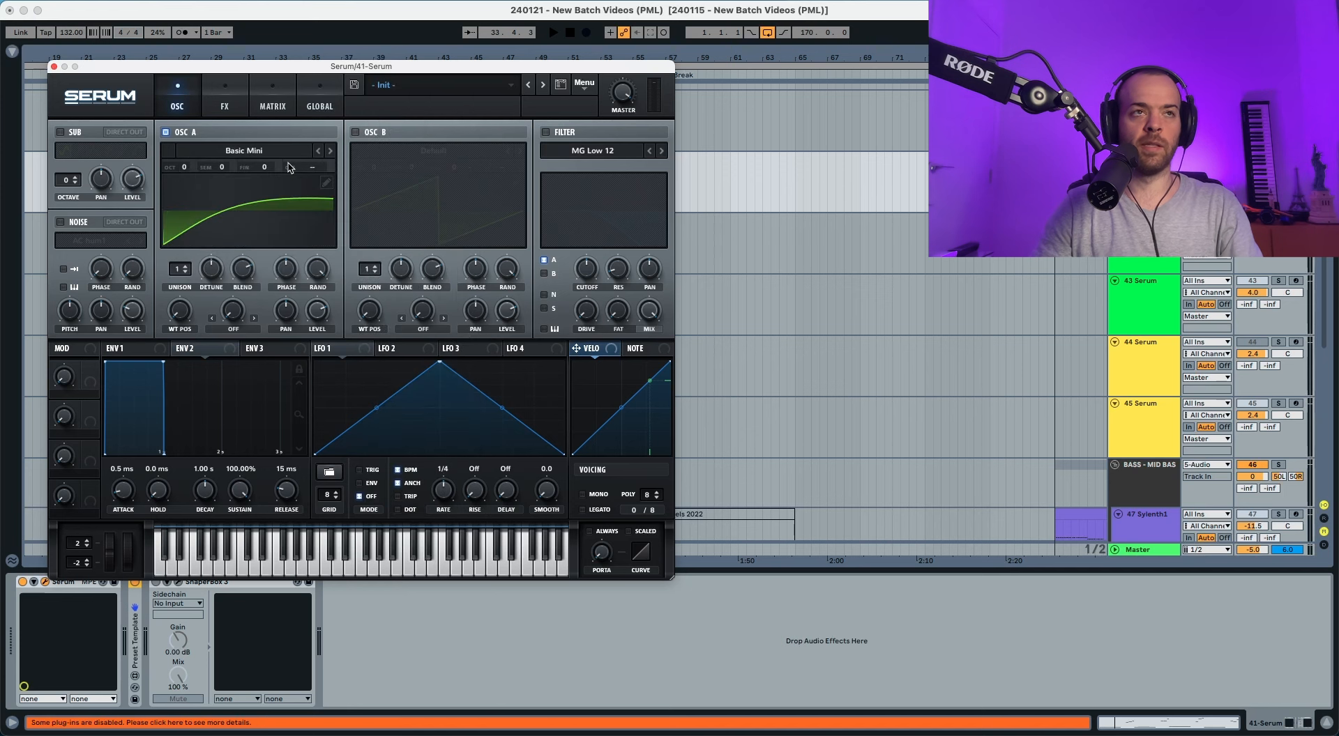
key(space)
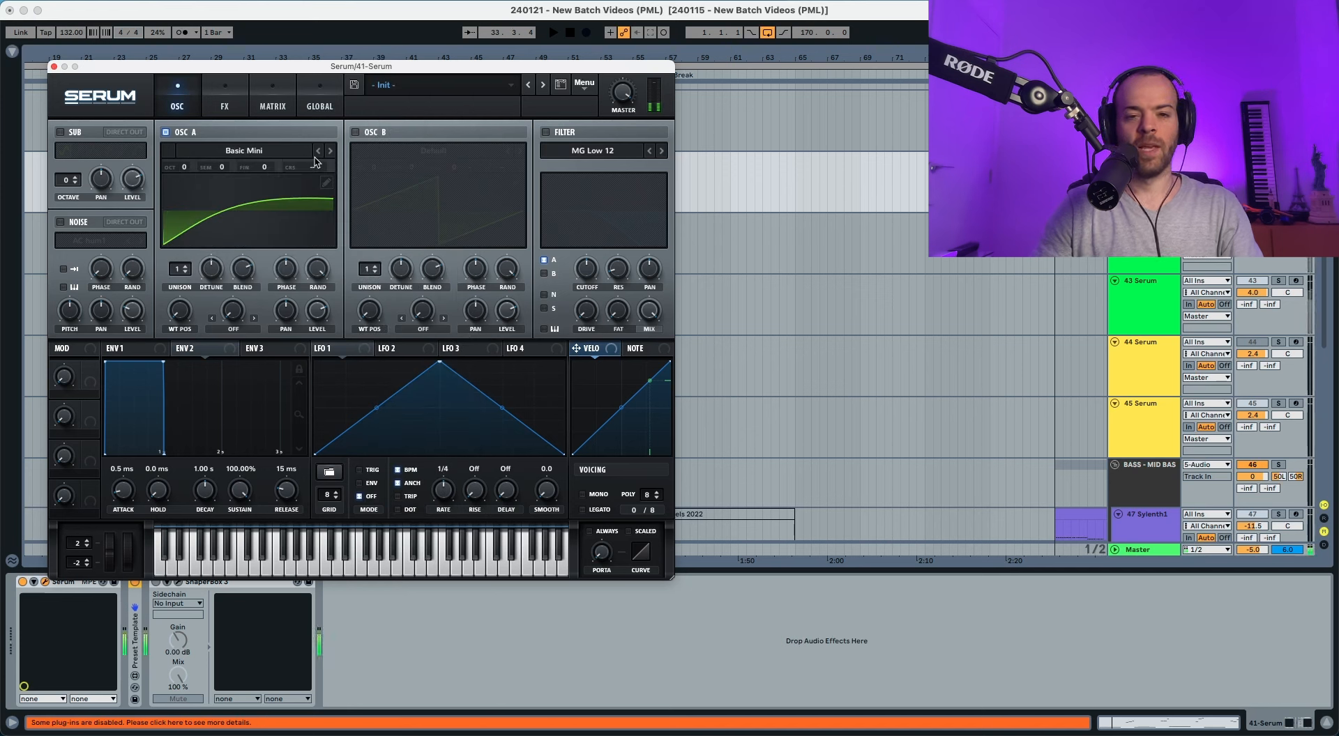
Enable oscillator B with the Analog wavetable SawRoundedToSquare and raise its wavetable position to a square shape.
click(354, 132)
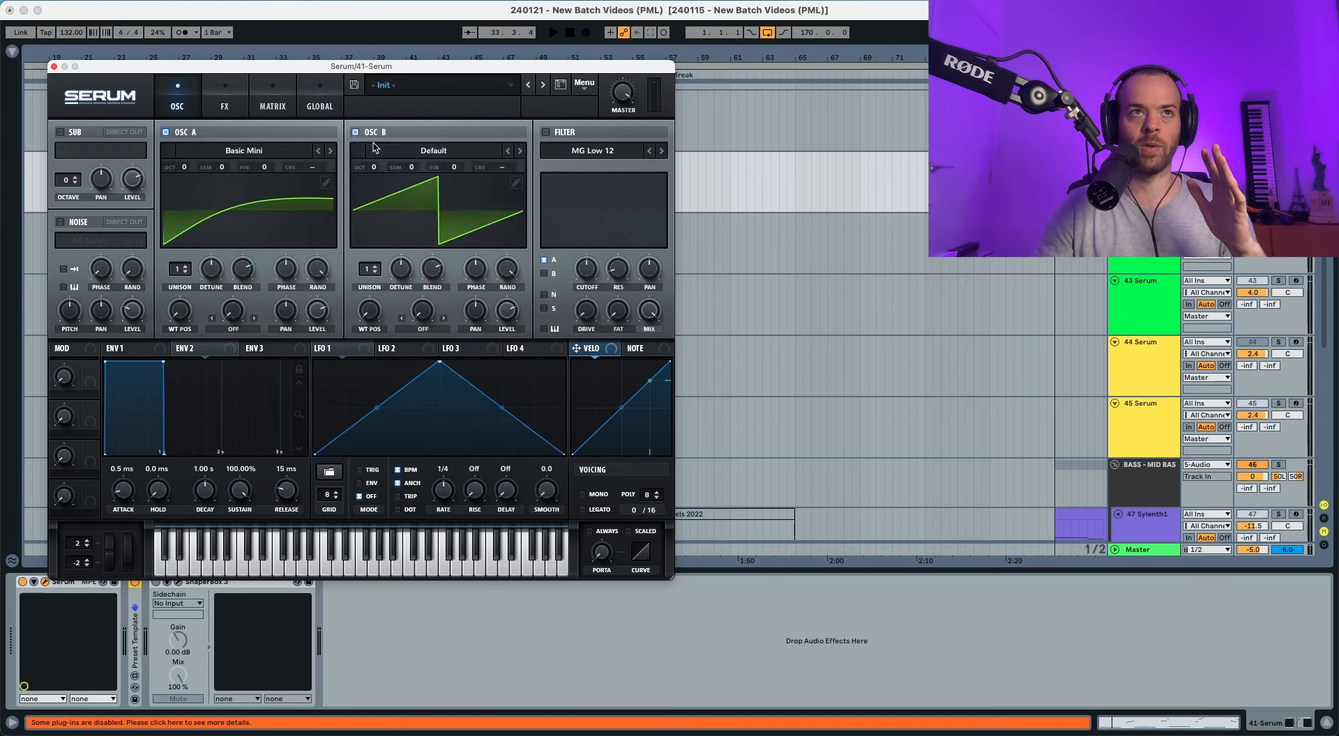
click(377, 150)
mouse_move(429, 170)
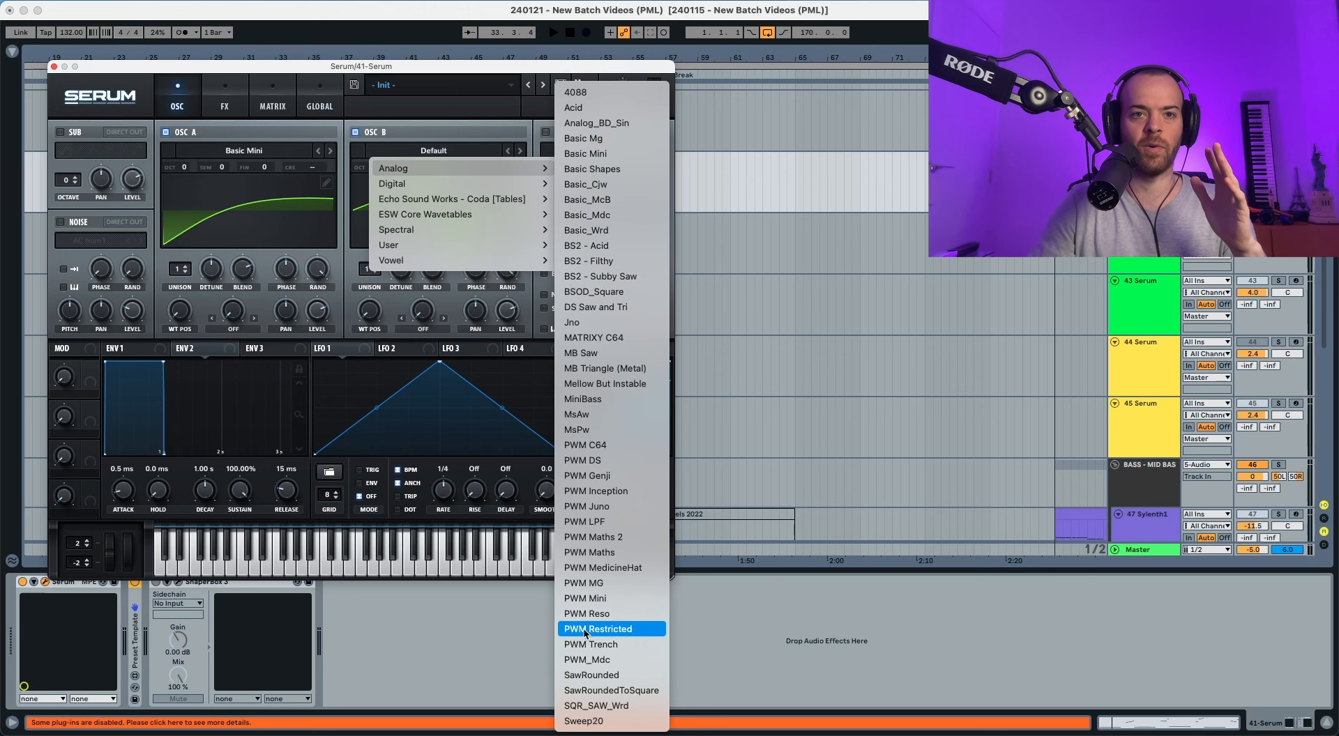
click(611, 691)
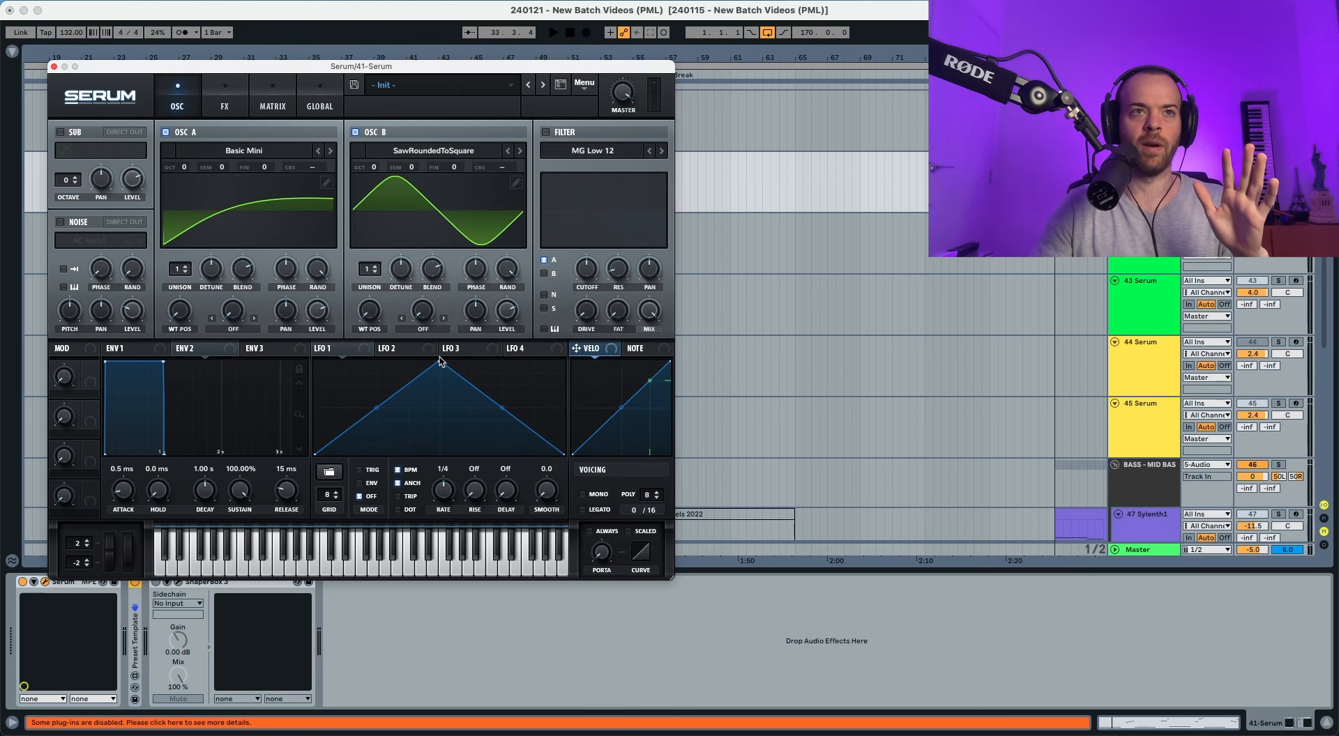
drag(357, 314, 380, 207)
key(space)
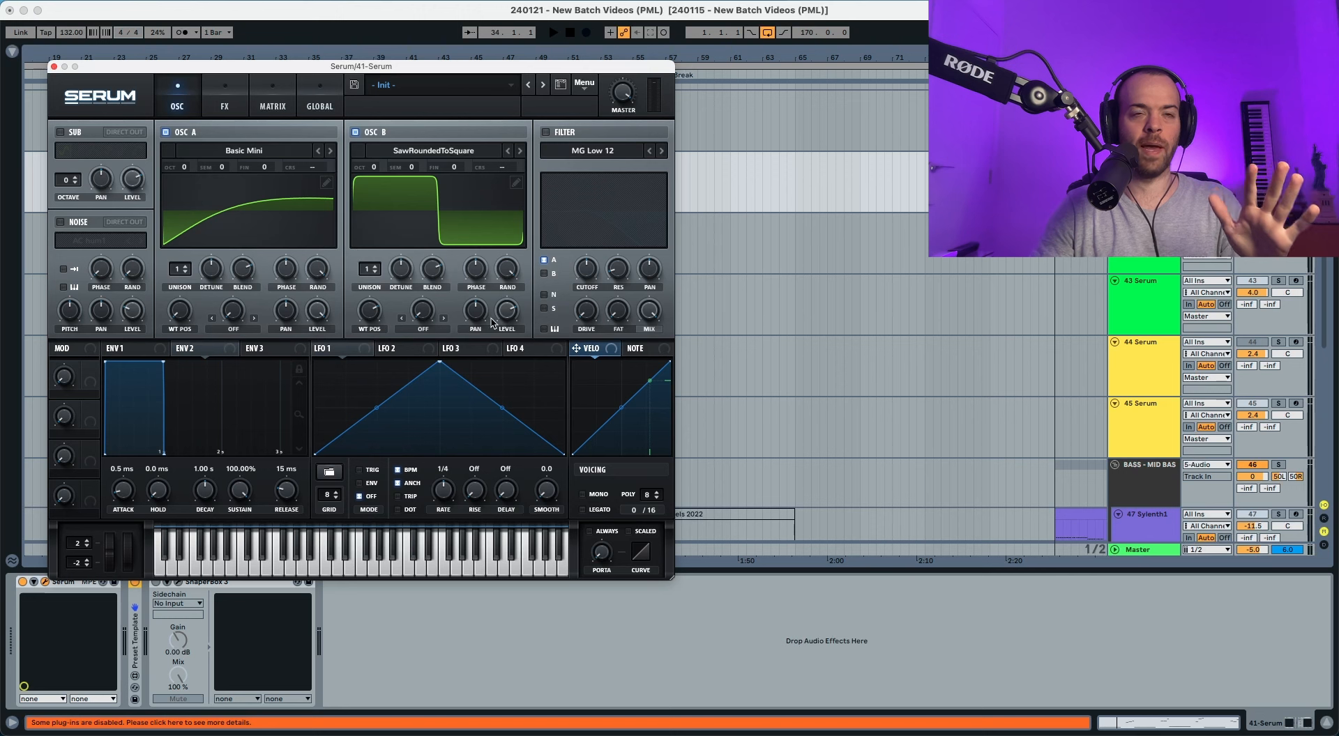
Lower oscillator B's level to about 25% while listening to the lead.
mouse_move(507, 316)
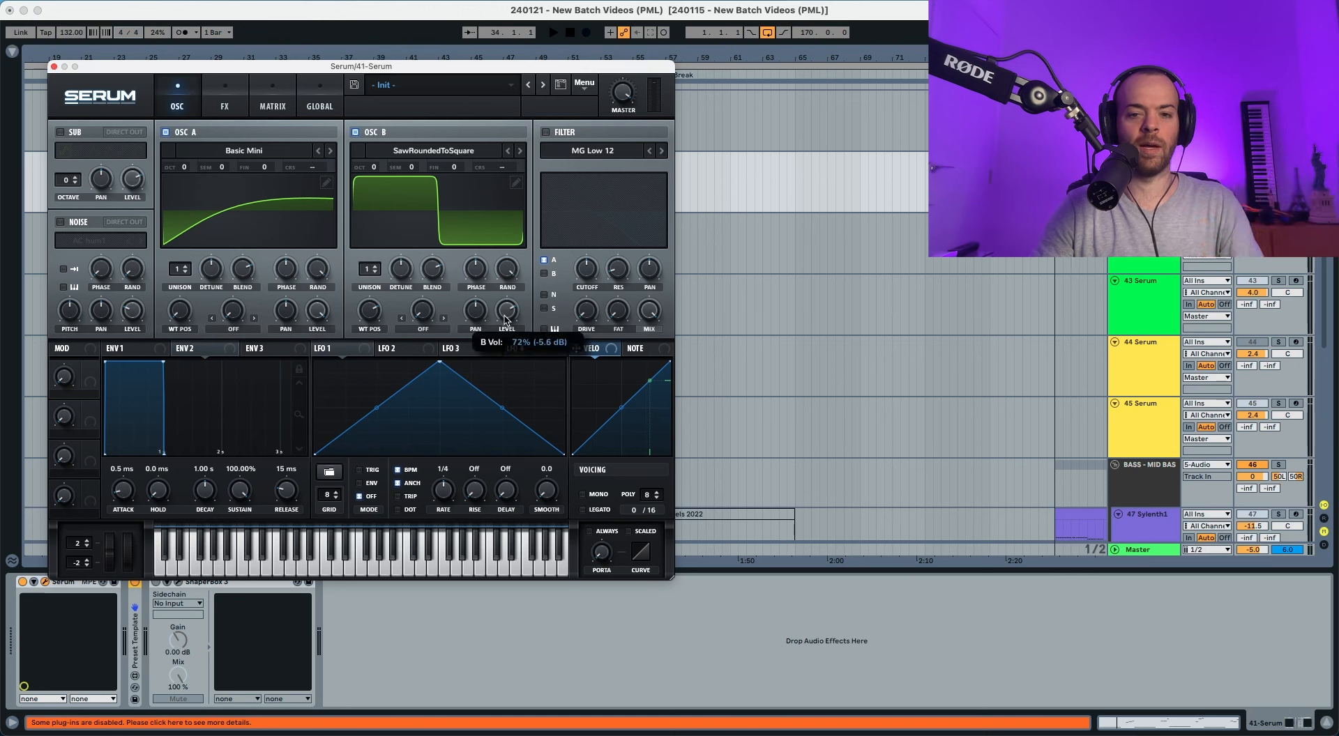
drag(505, 335, 502, 349)
key(space)
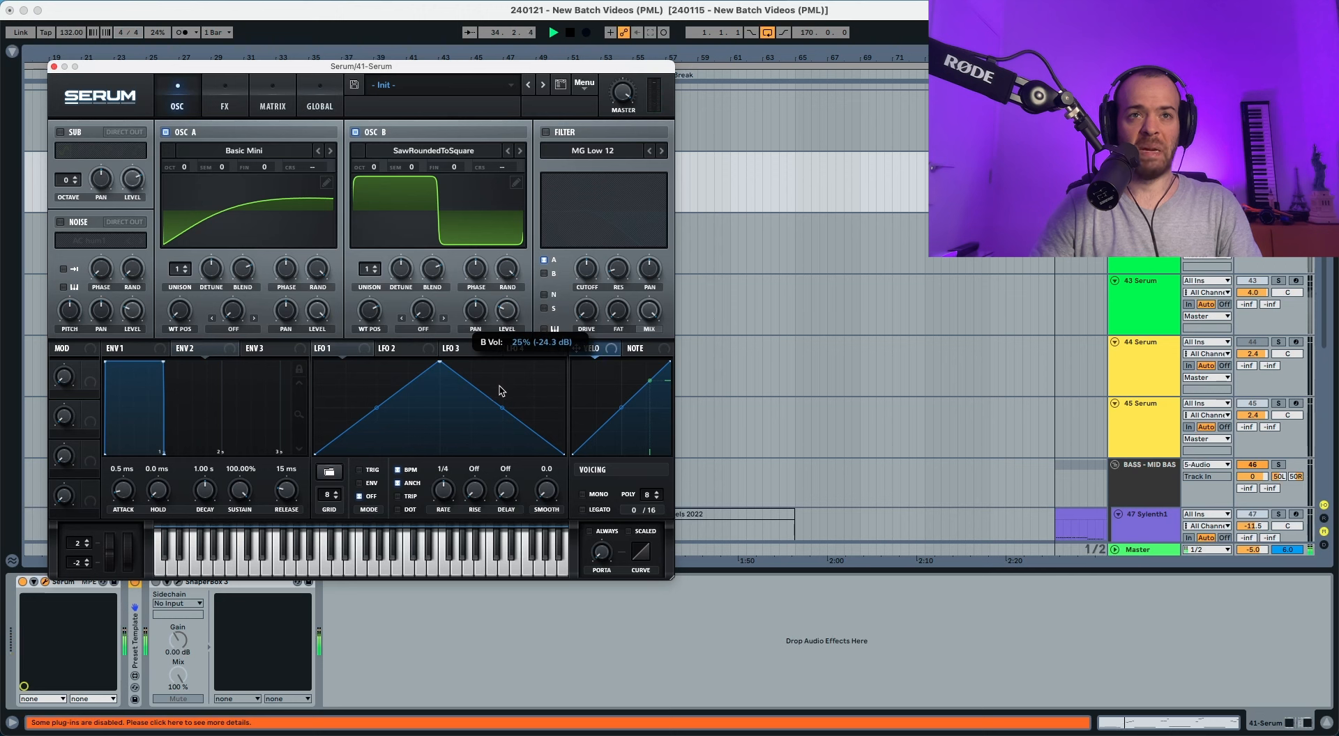
drag(499, 392, 500, 394)
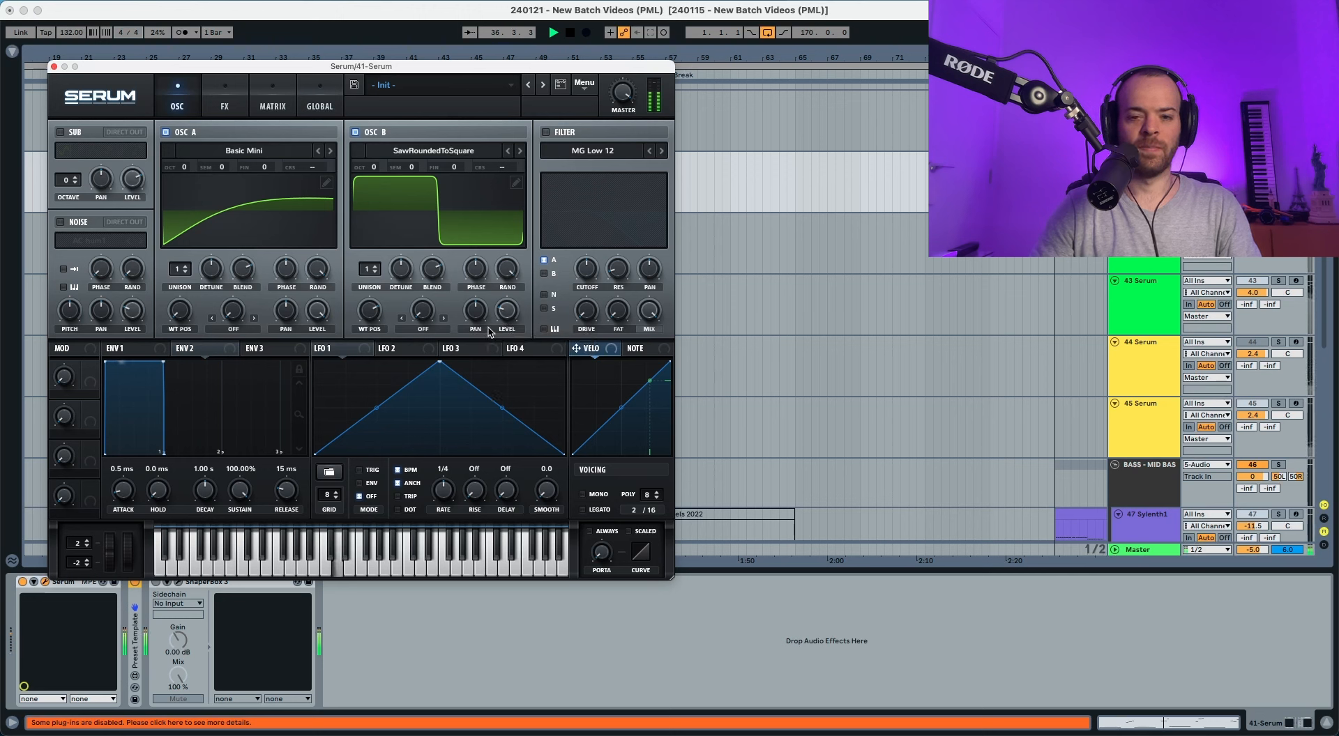
key(space)
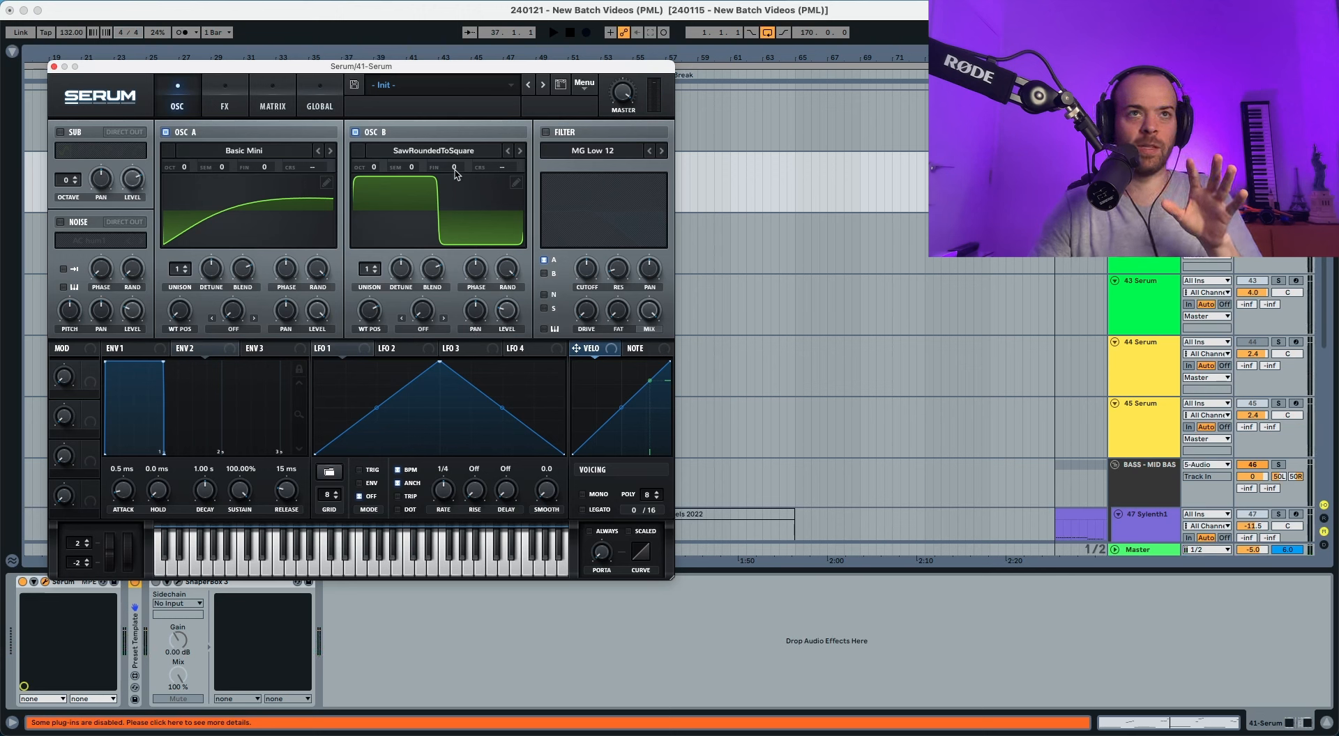
Detune the oscillators by setting oscillator B's fine tuning to 3 and oscillator A's to -2, and audition the result.
scroll(455, 173, up, 2)
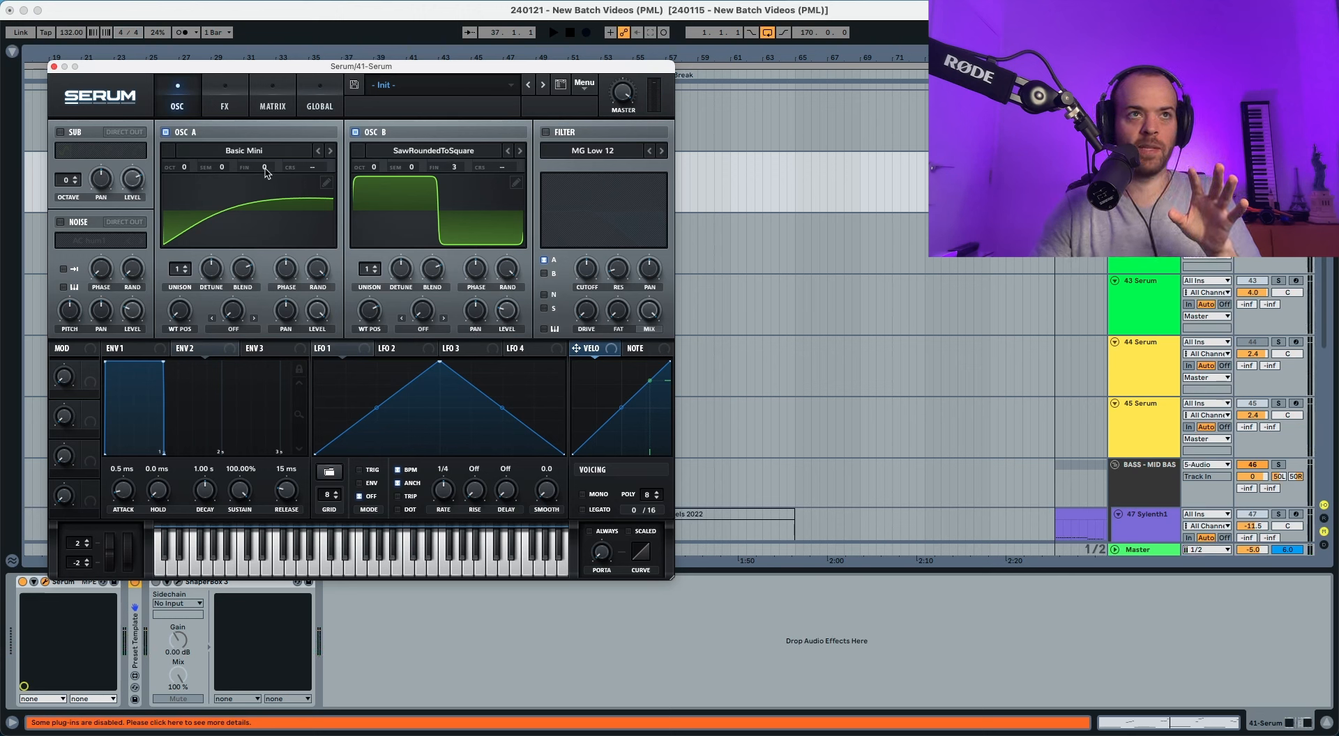
scroll(265, 172, down, 2)
key(space)
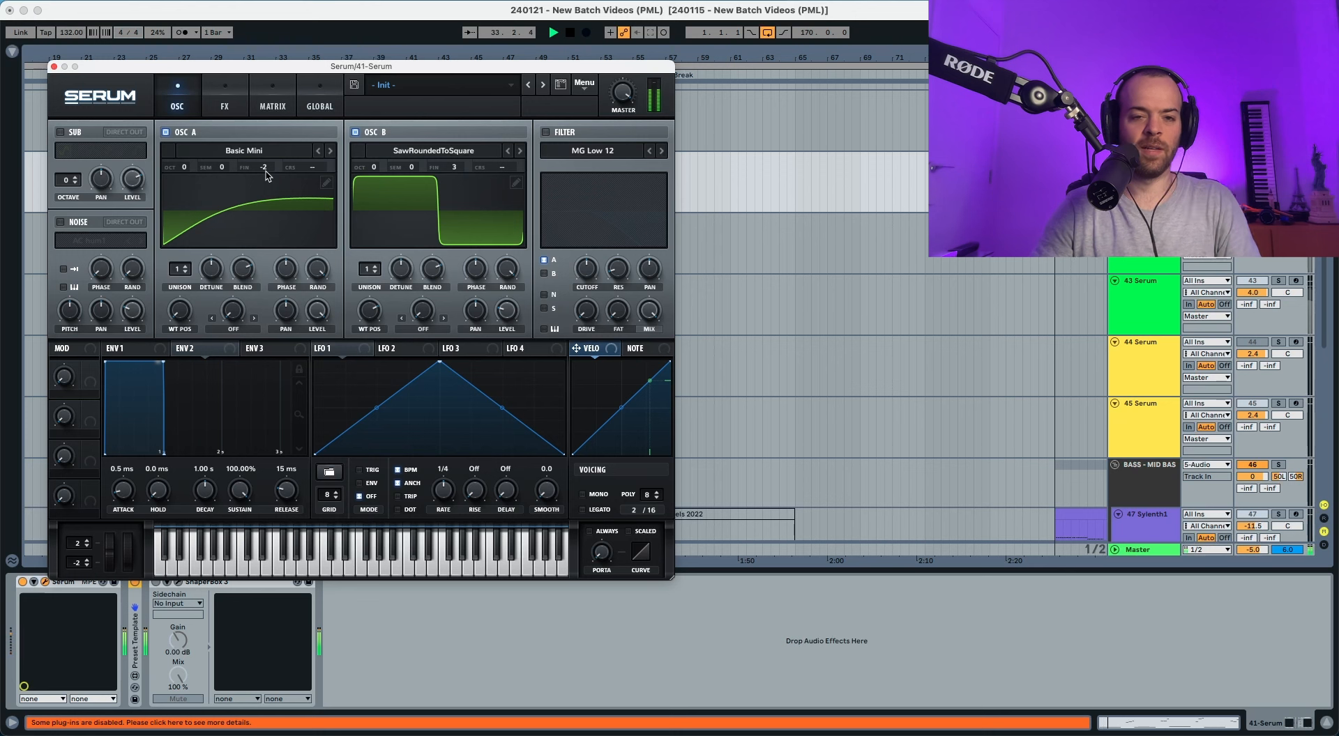
key(space)
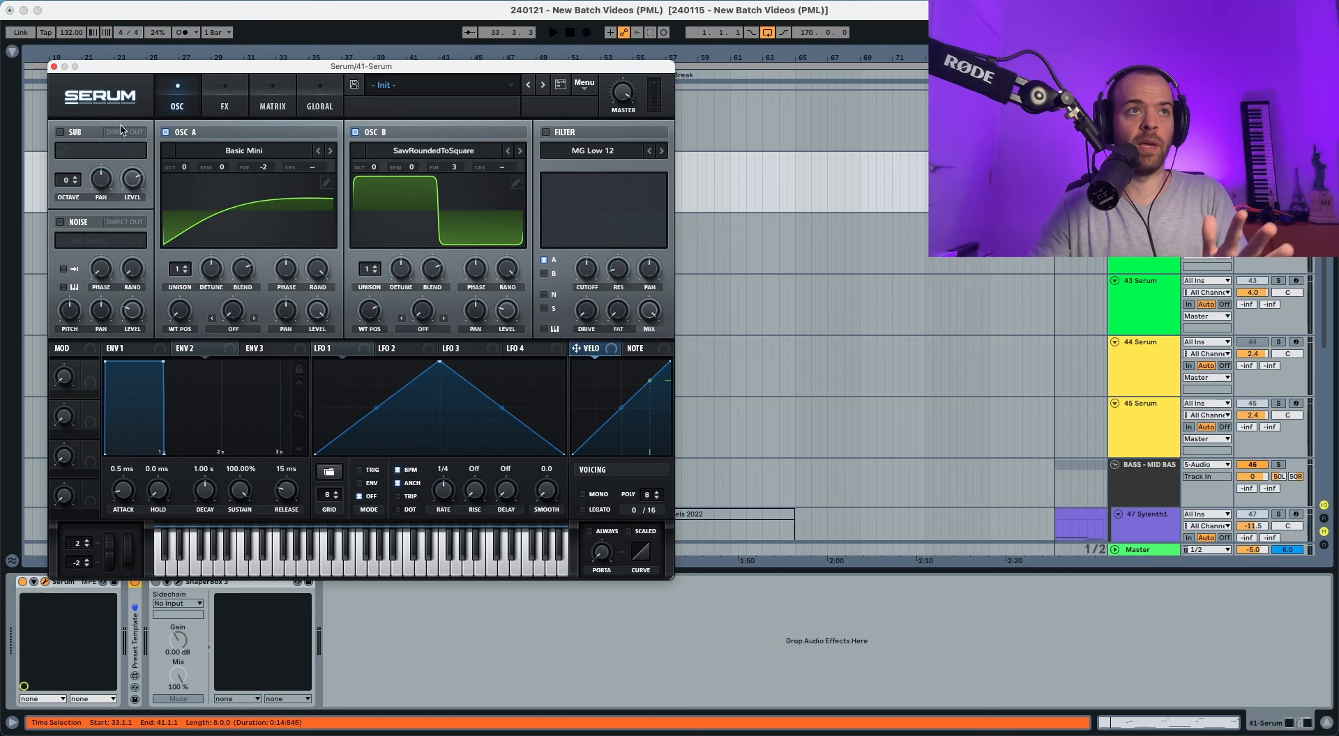
Enable the sub oscillator and the noise oscillator with the Analog noise J106 HP, auditioning the added layers.
click(61, 133)
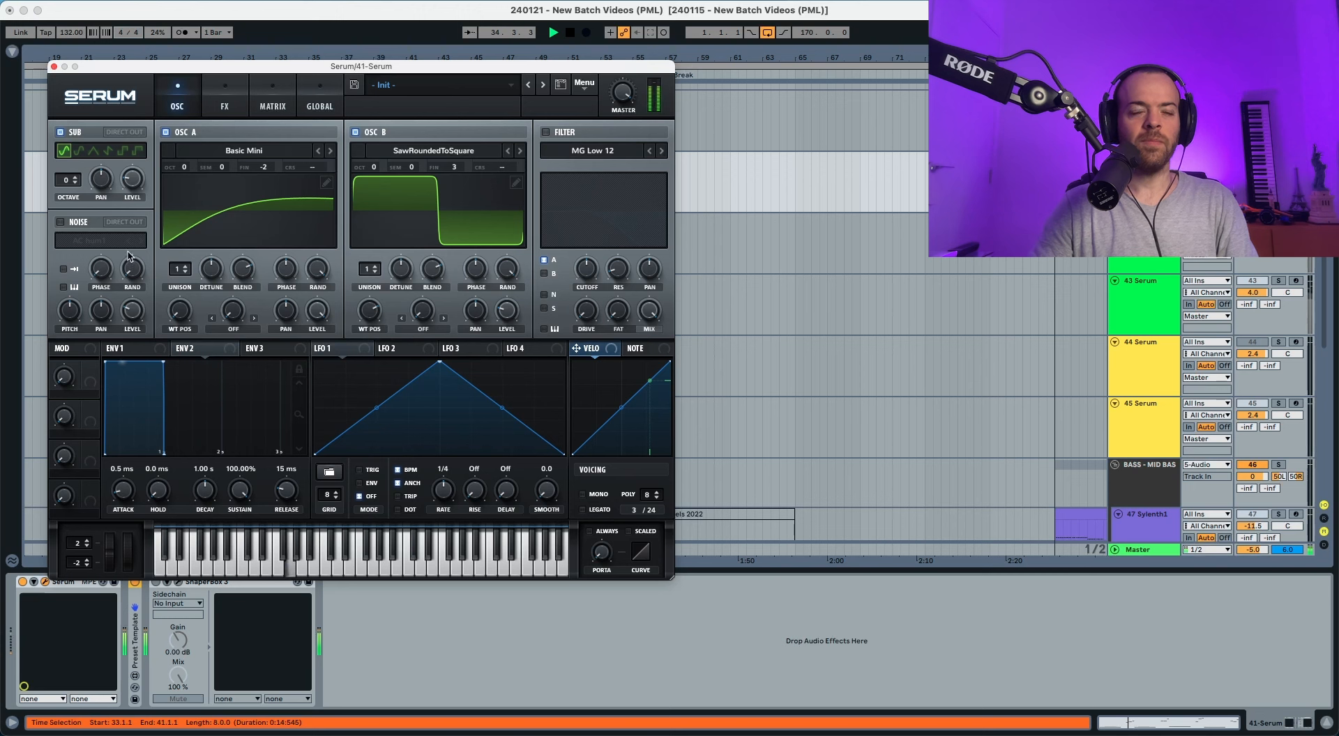
key(space)
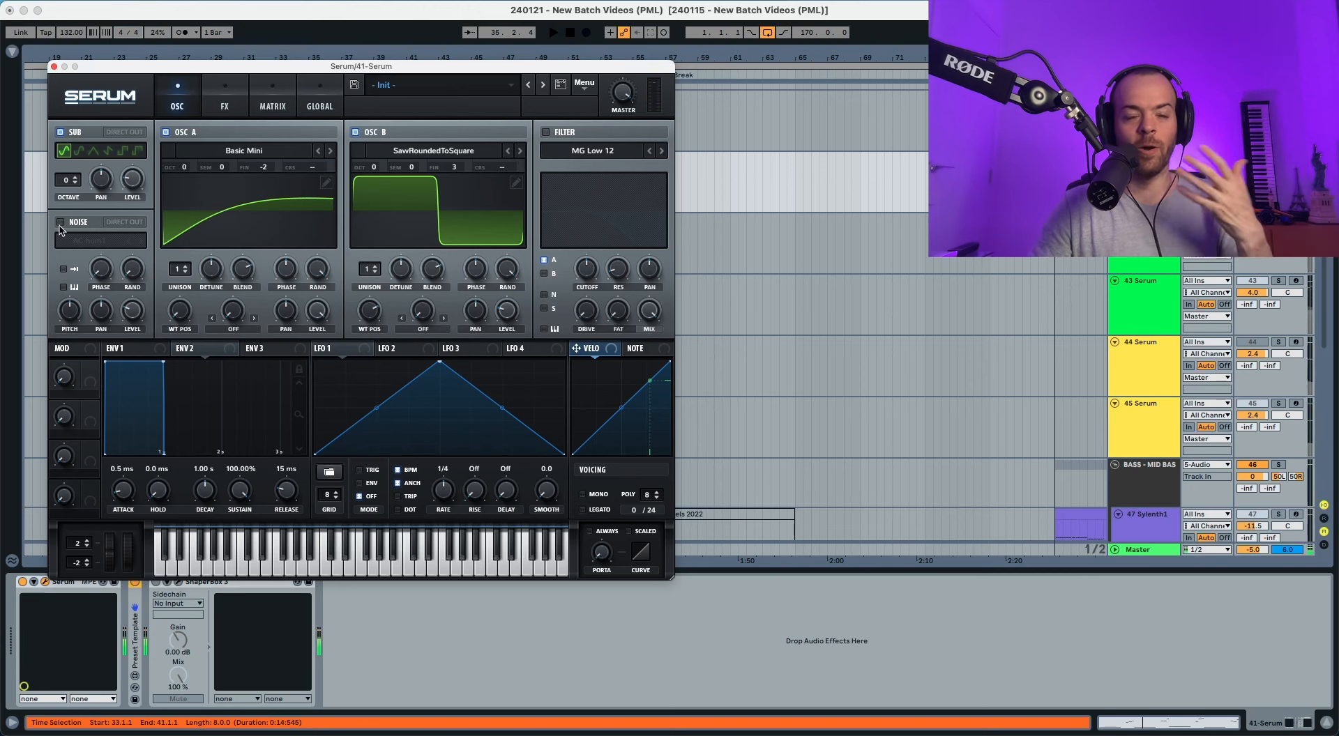
click(60, 222)
click(89, 242)
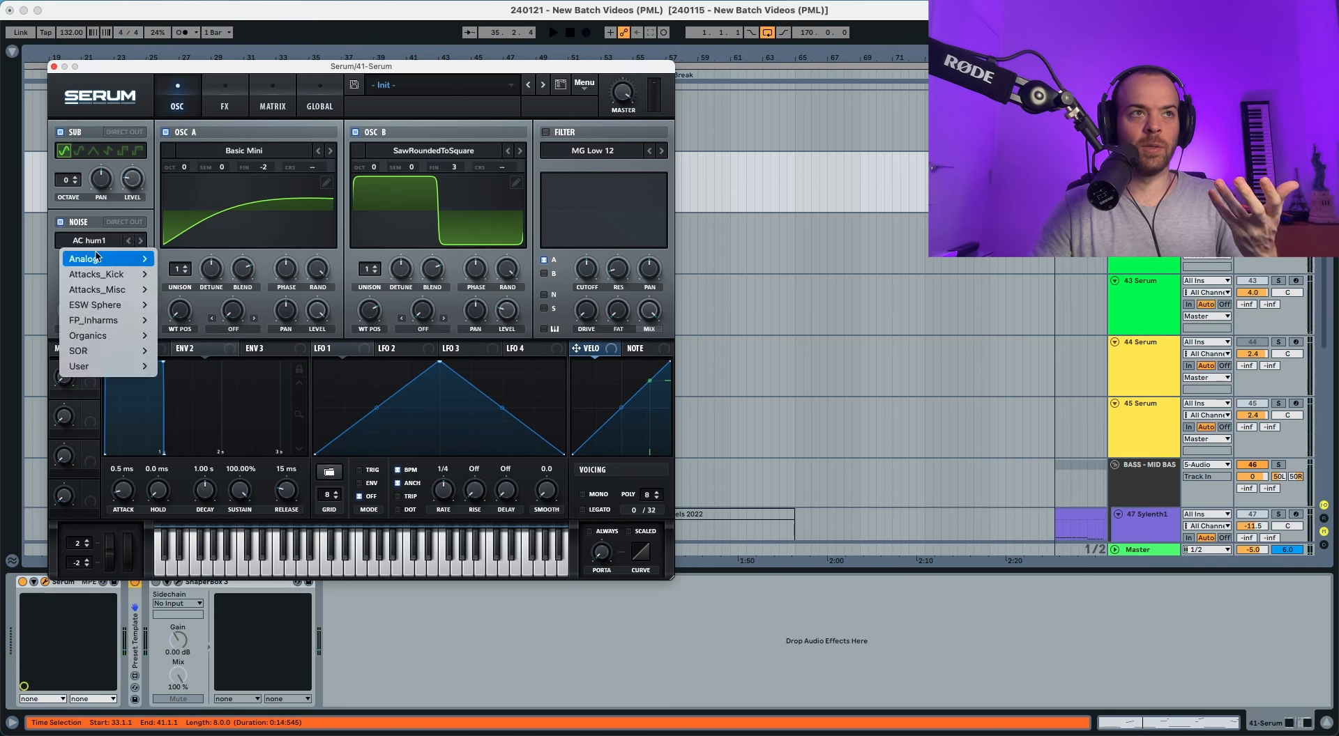
mouse_move(97, 258)
click(199, 366)
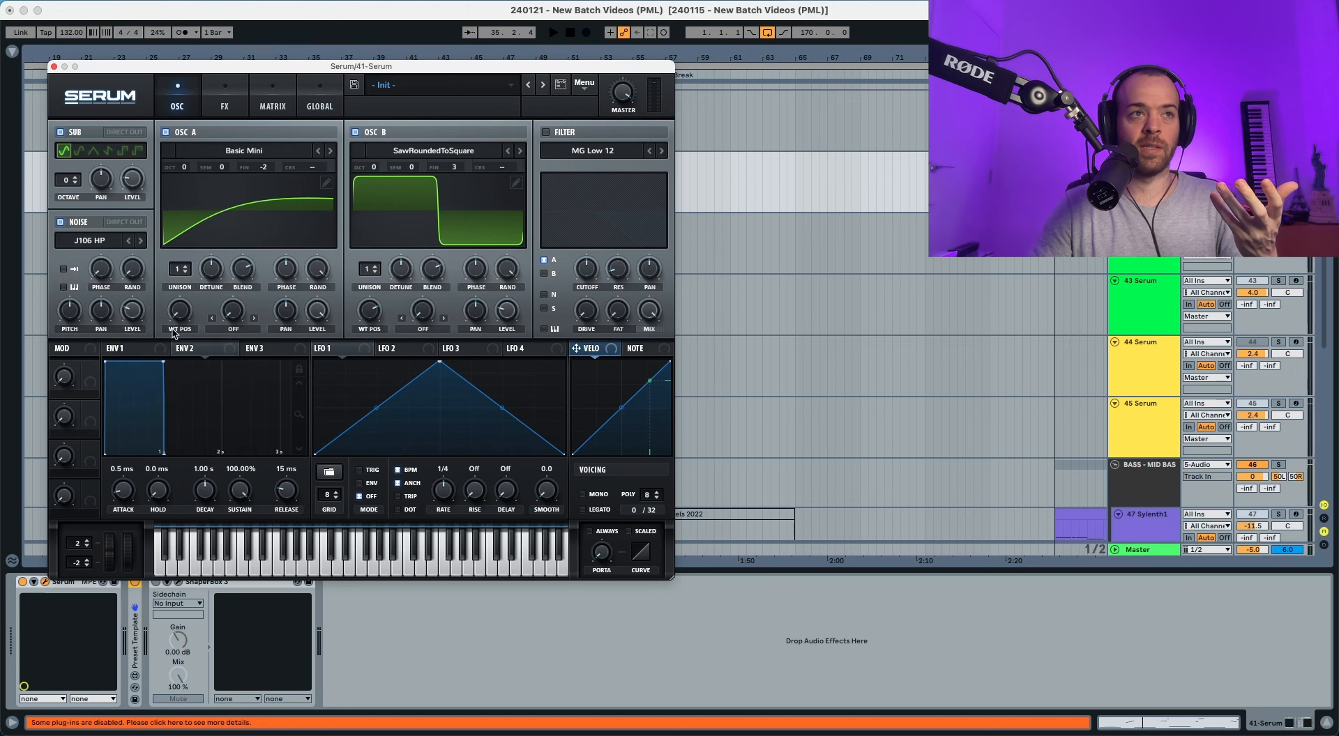
key(space)
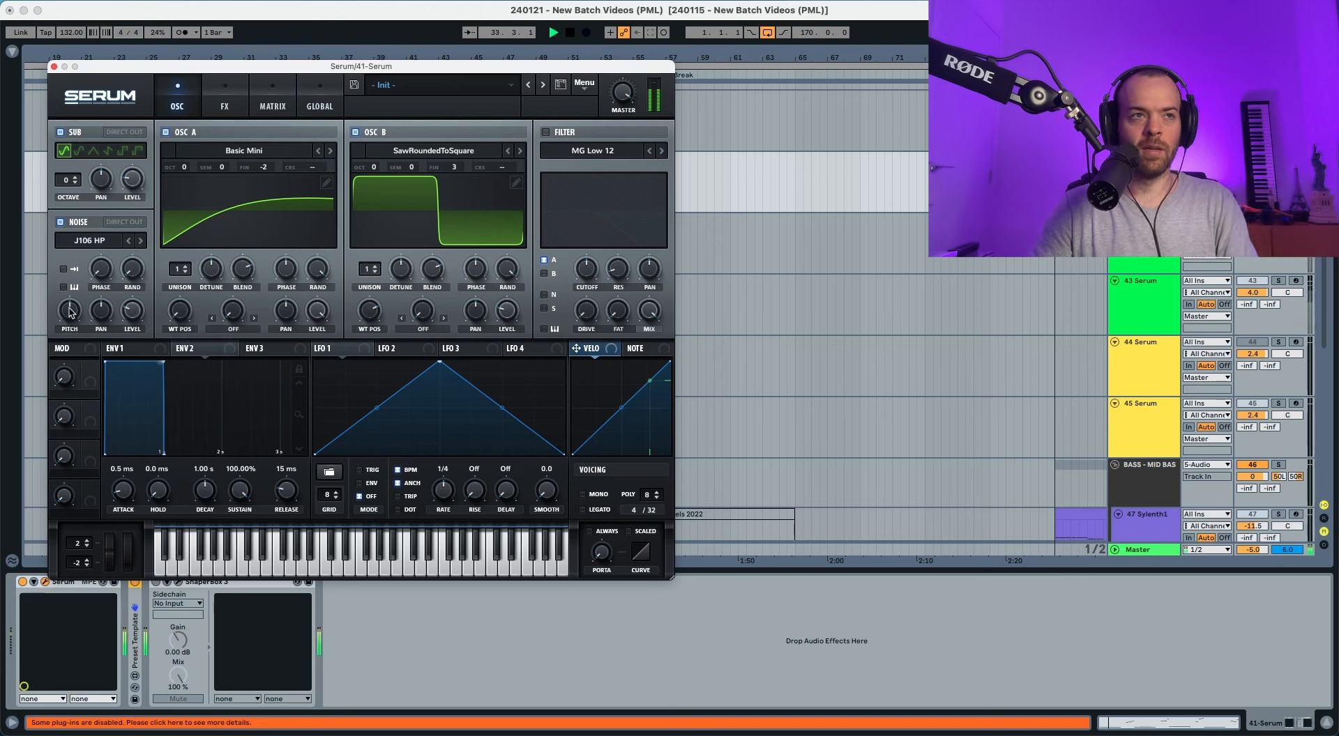
key(space)
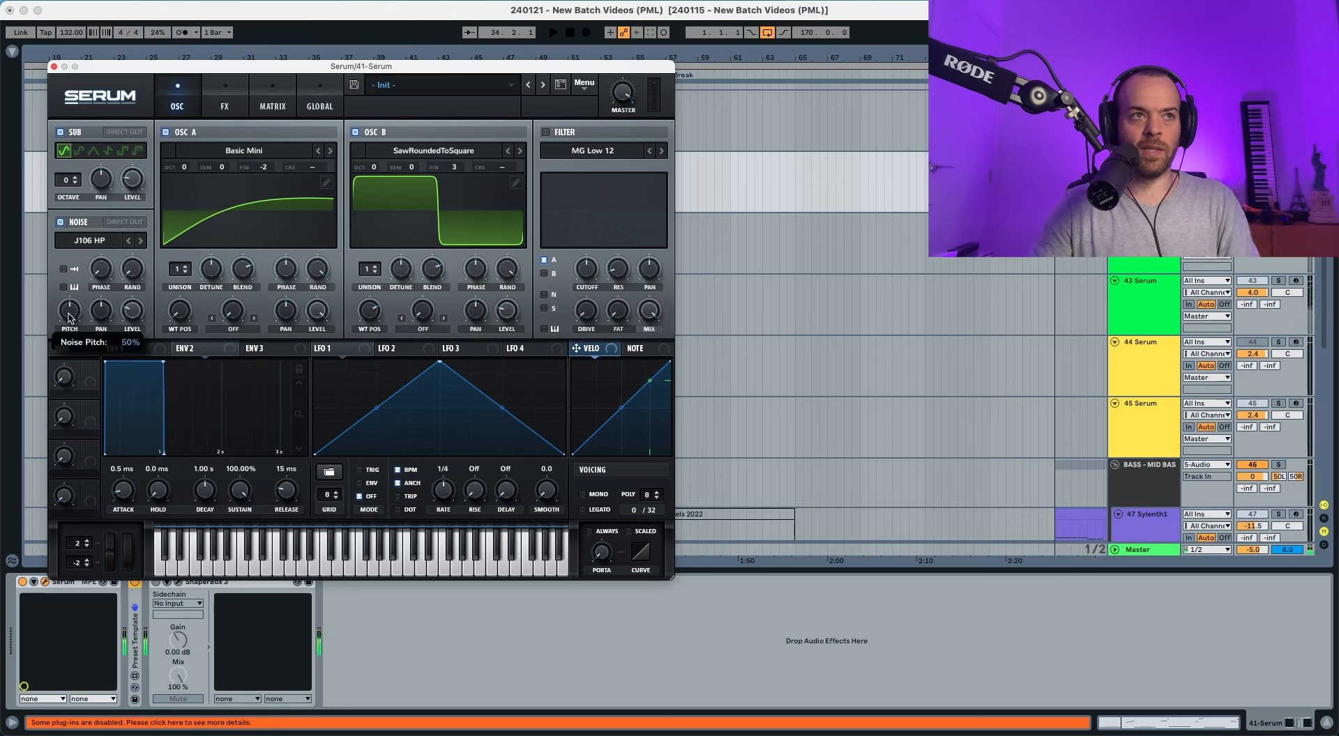
Set the noise pitch to 62% and the noise level to about 23%, auditioning the sound.
drag(73, 308, 74, 304)
key(space)
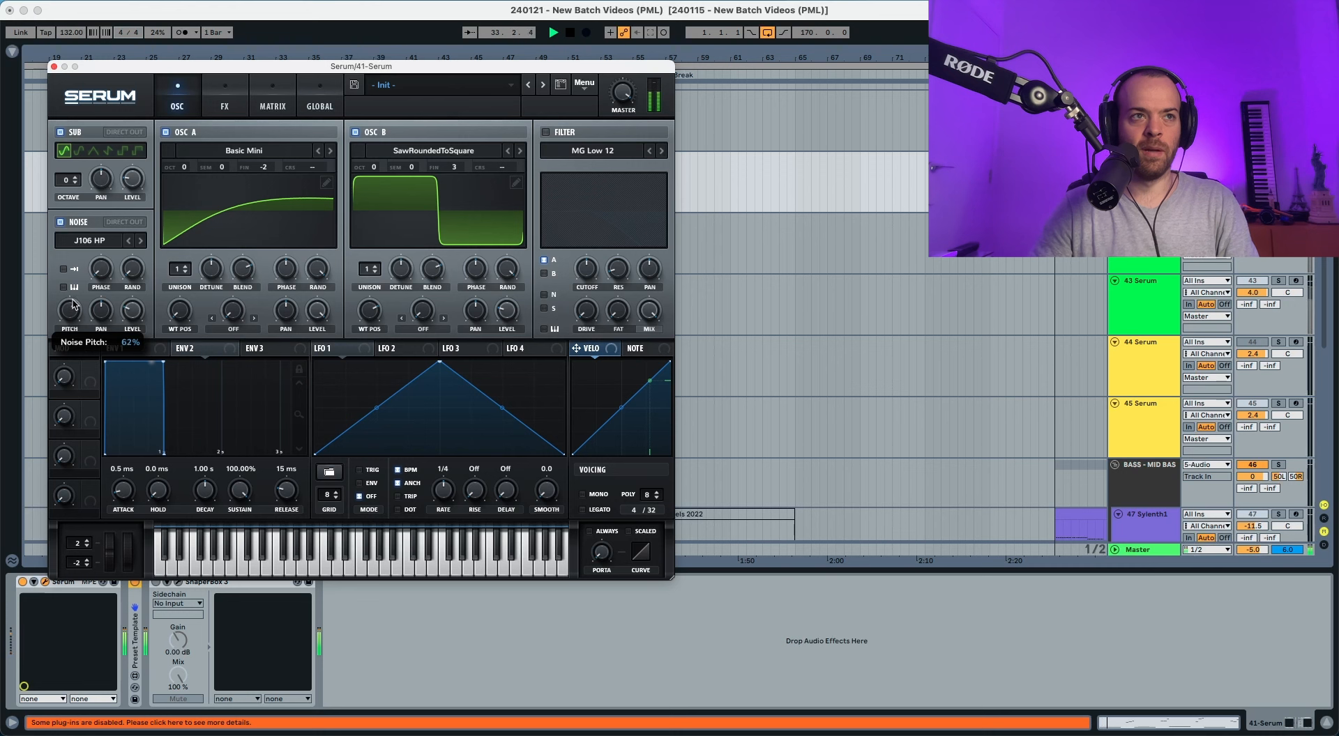
key(space)
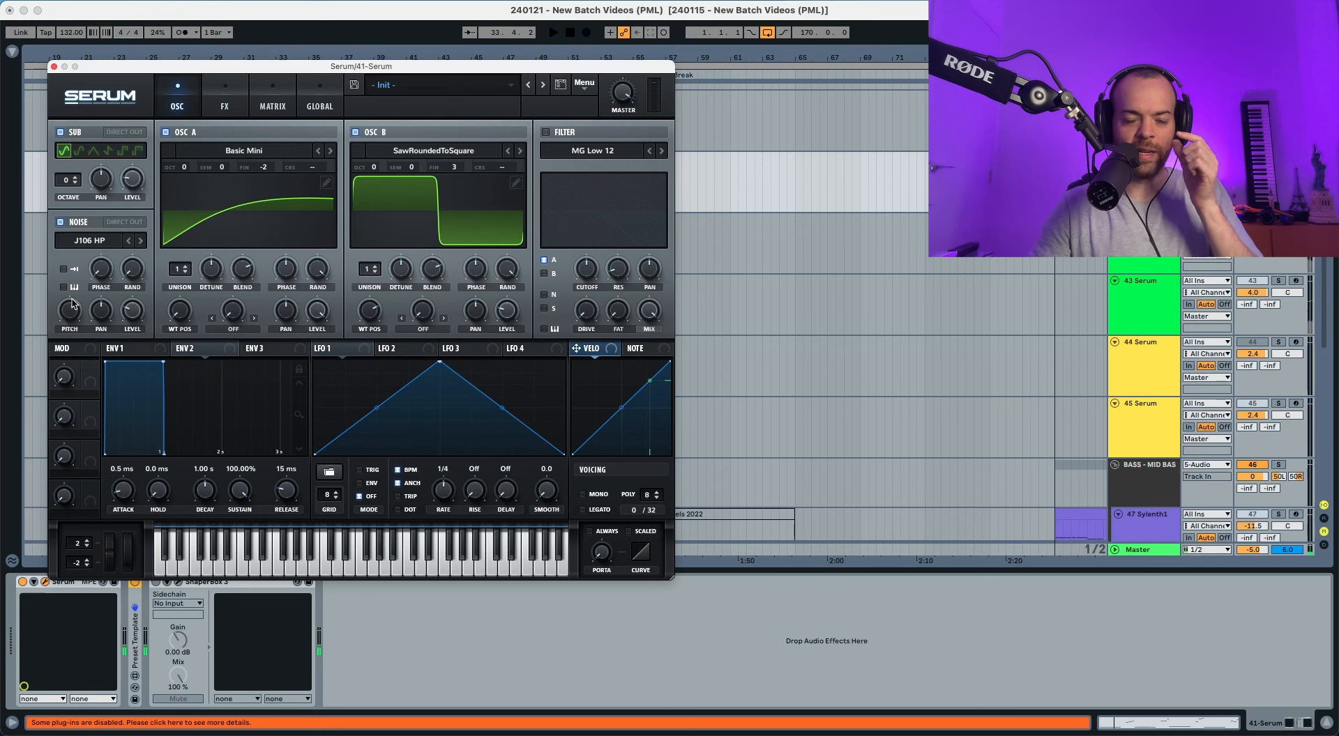
mouse_move(132, 312)
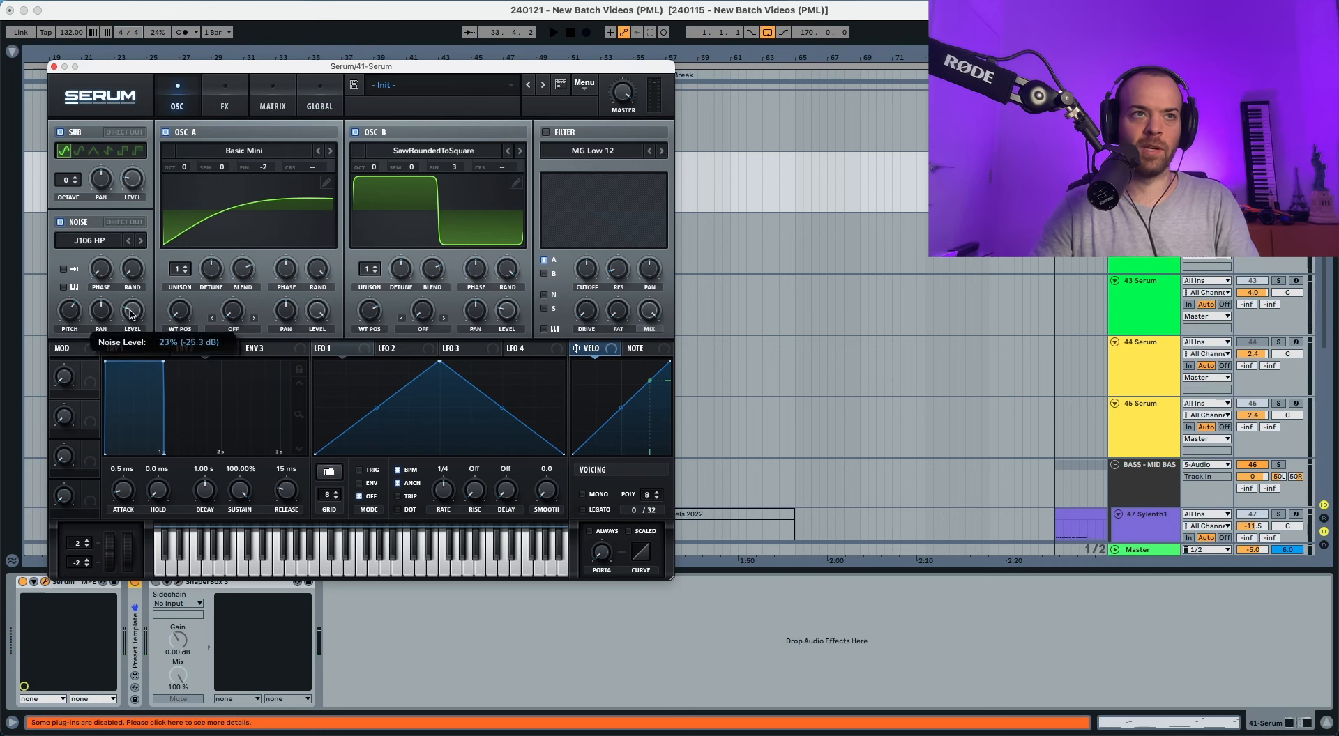
drag(129, 318, 130, 319)
key(space)
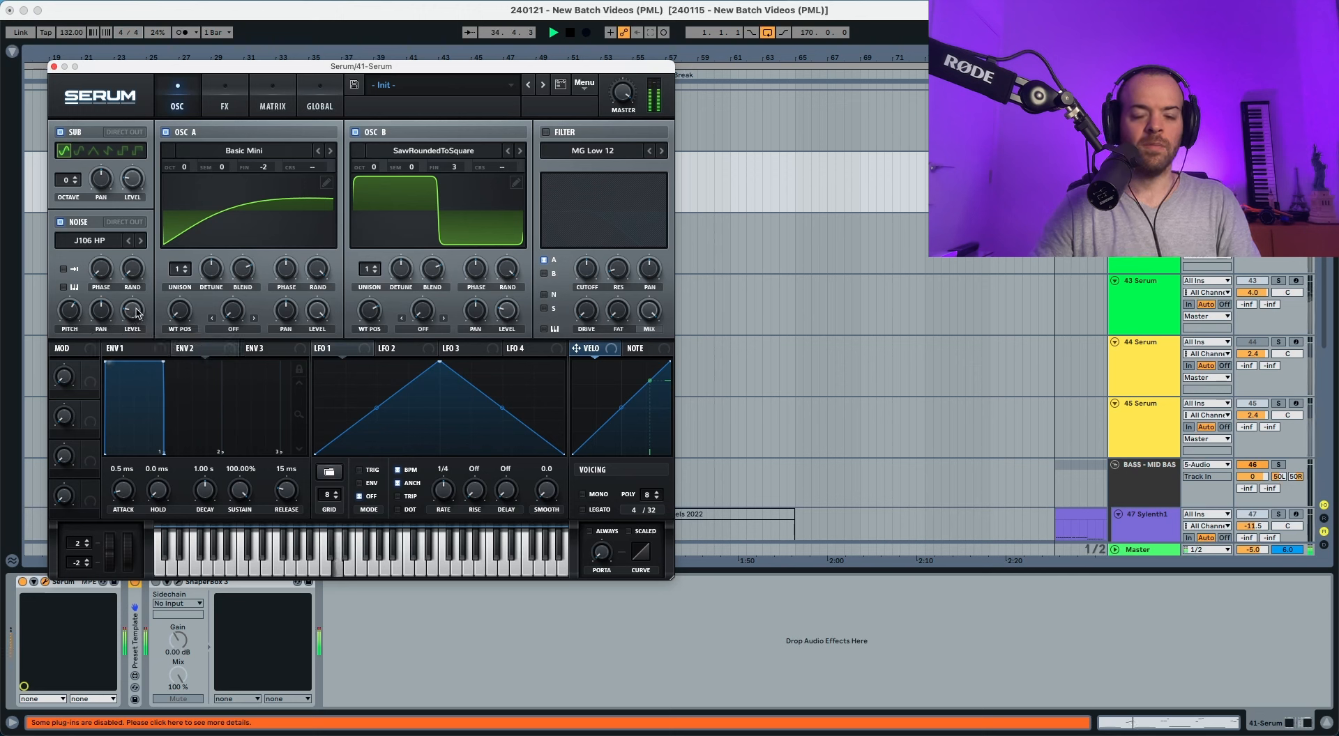
key(space)
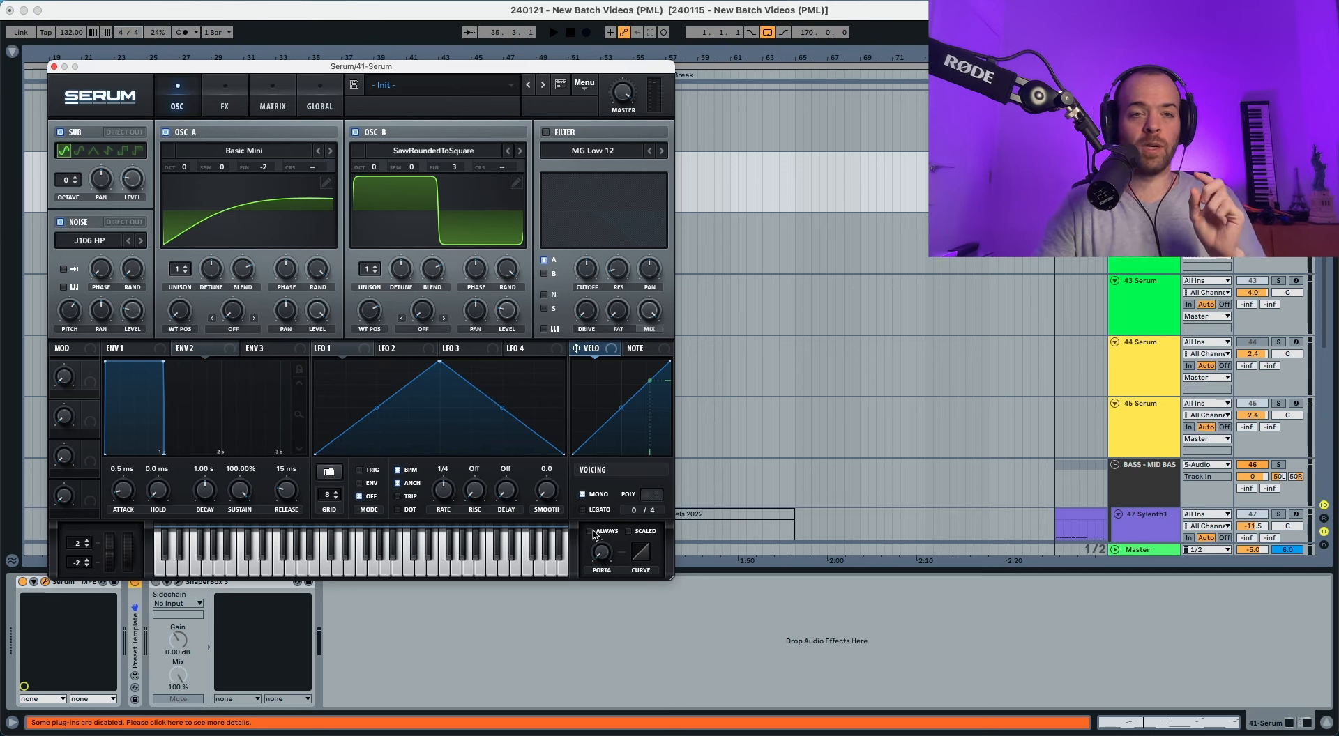
Set an always-on portamento with a time of about 41 ms and audition the glide.
mouse_move(607, 558)
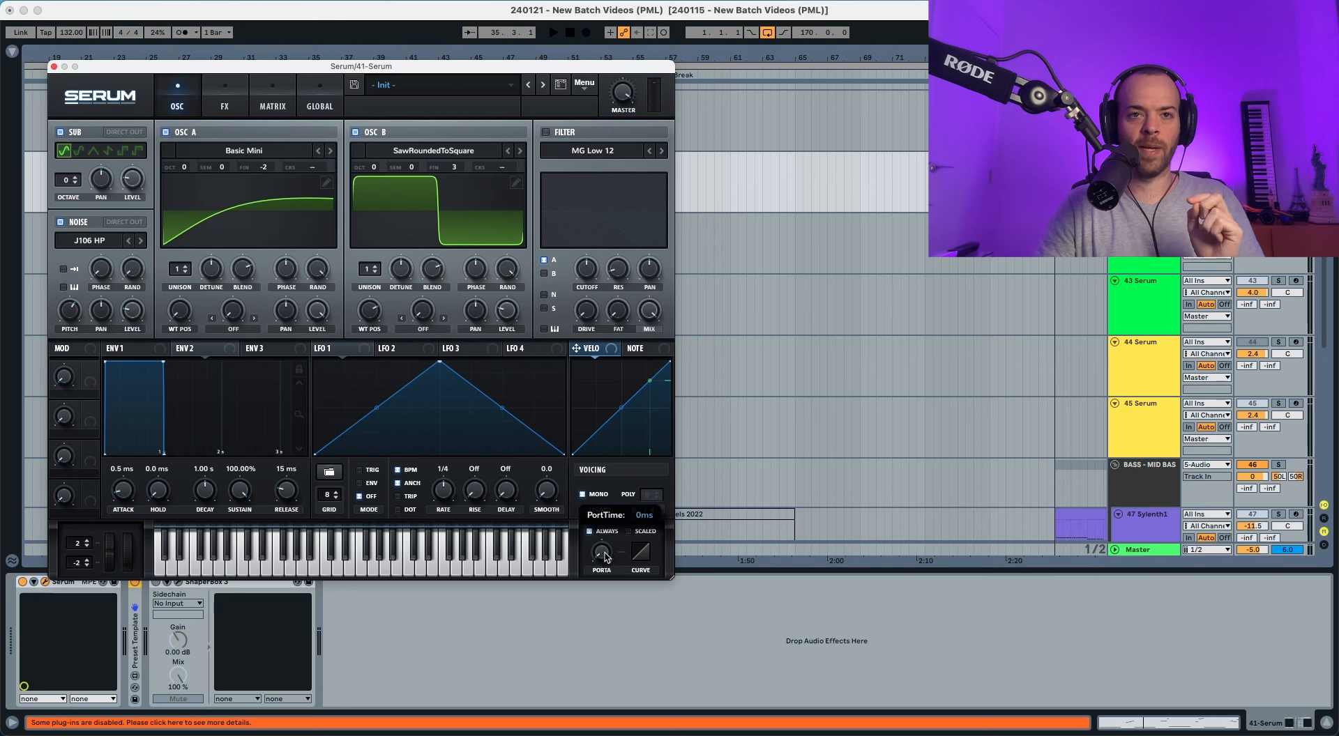
drag(606, 520, 609, 513)
key(space)
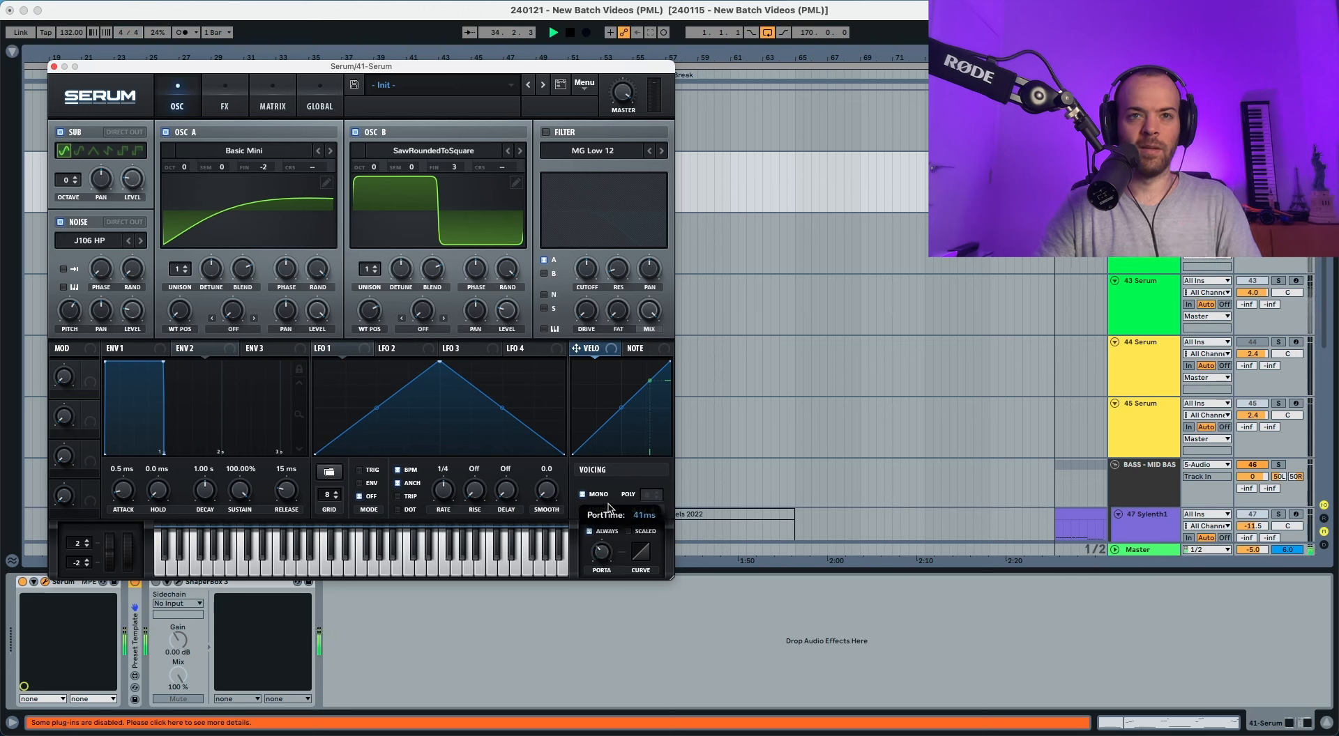
drag(609, 508, 609, 508)
key(space)
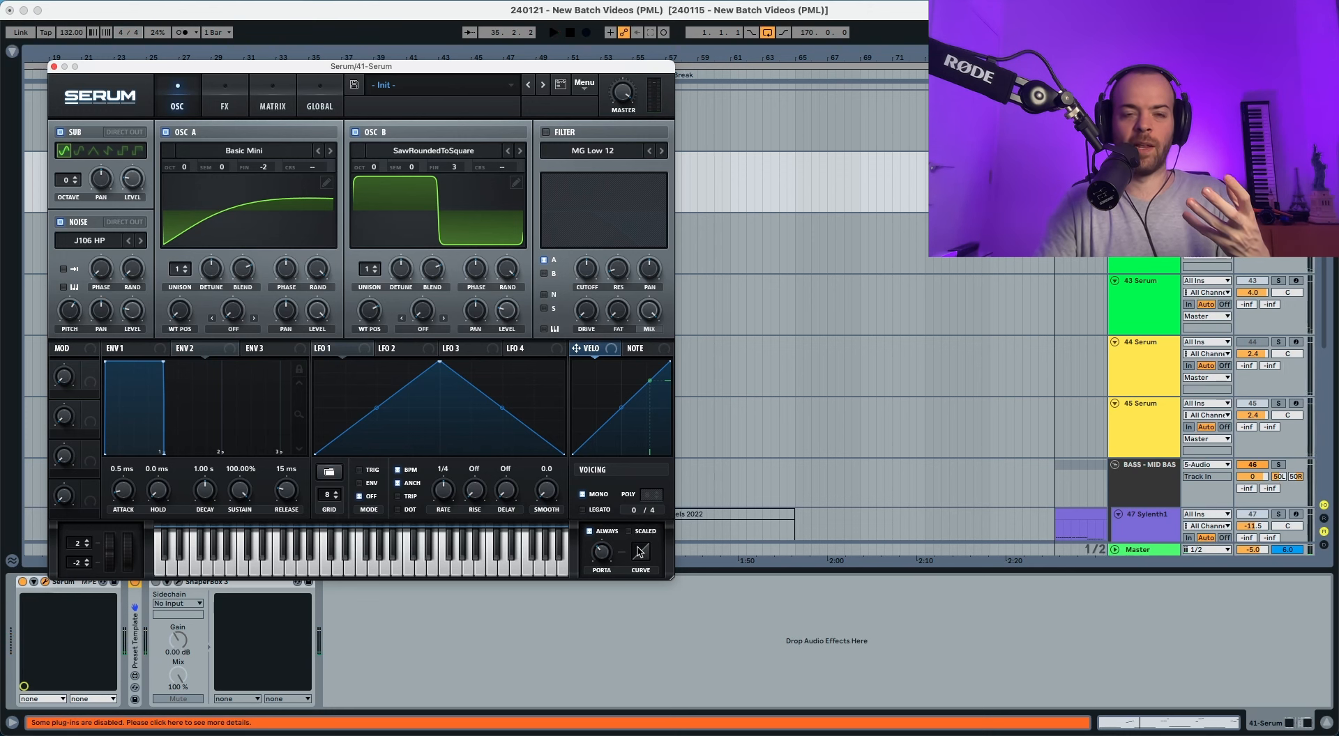
Bend the portamento curve downward and play the lead to hear the changed glide.
drag(642, 556, 640, 571)
key(space)
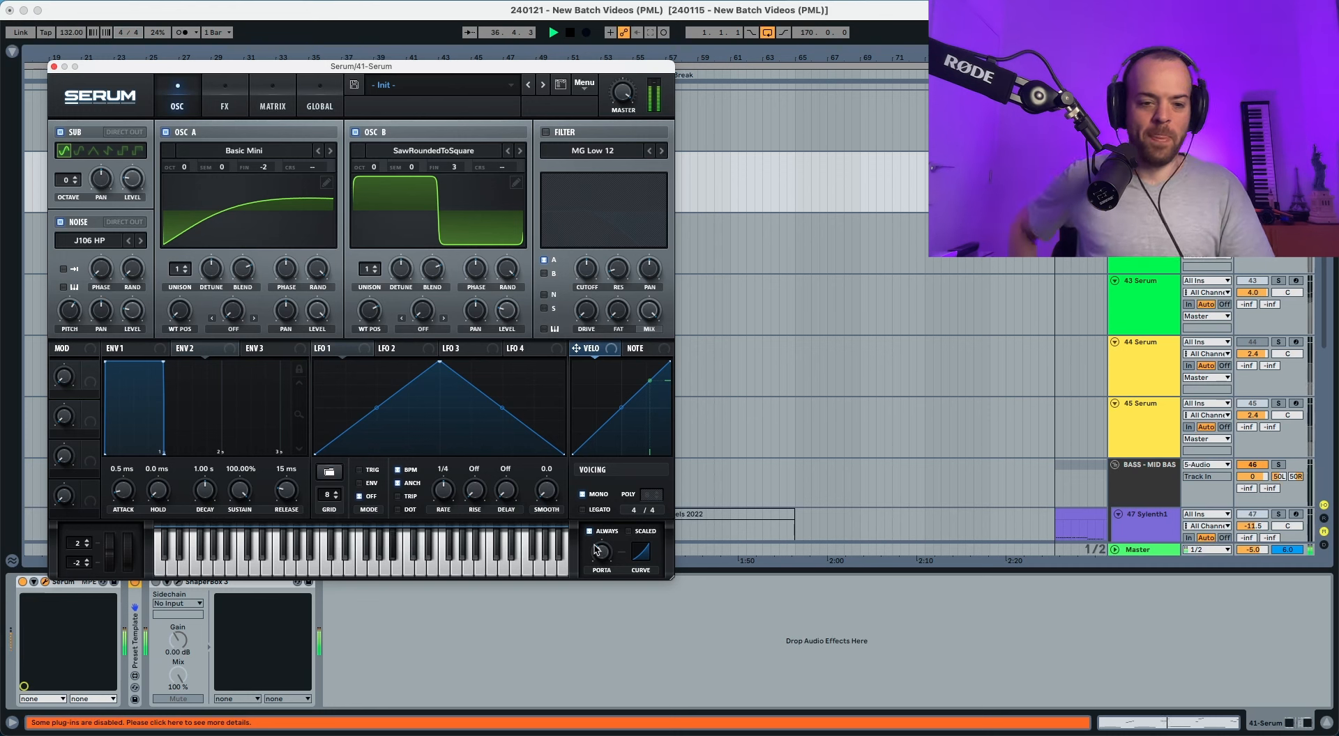
key(space)
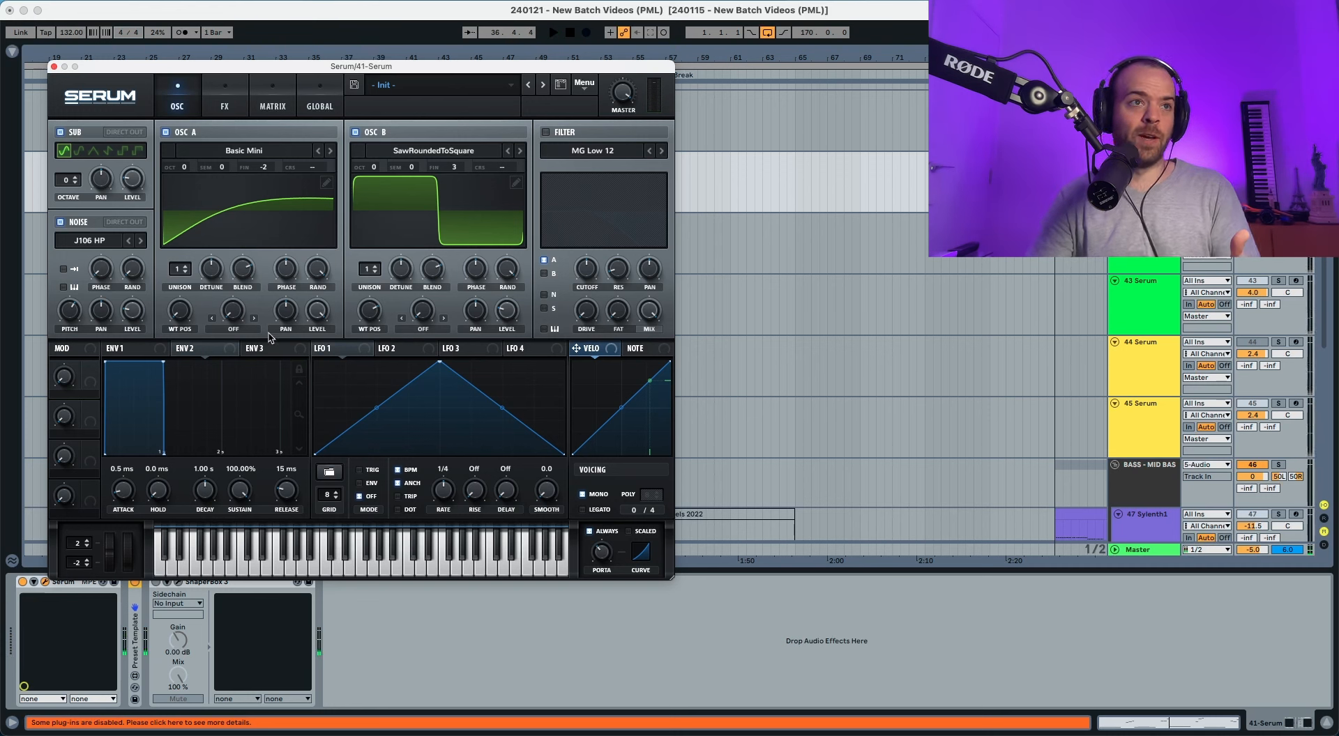
Set envelope 1's attack to 87 ms and decay to 1.86 s while auditioning the lead.
click(122, 352)
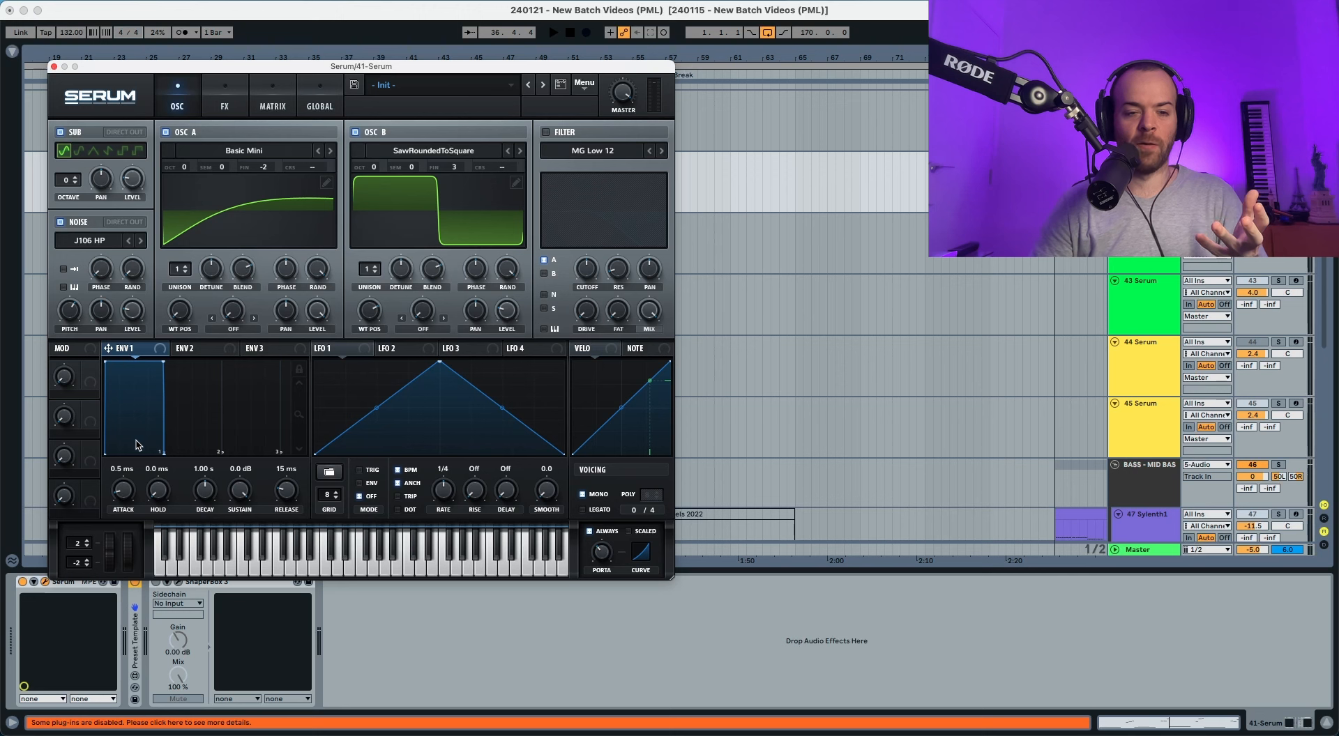
drag(136, 488, 129, 463)
key(space)
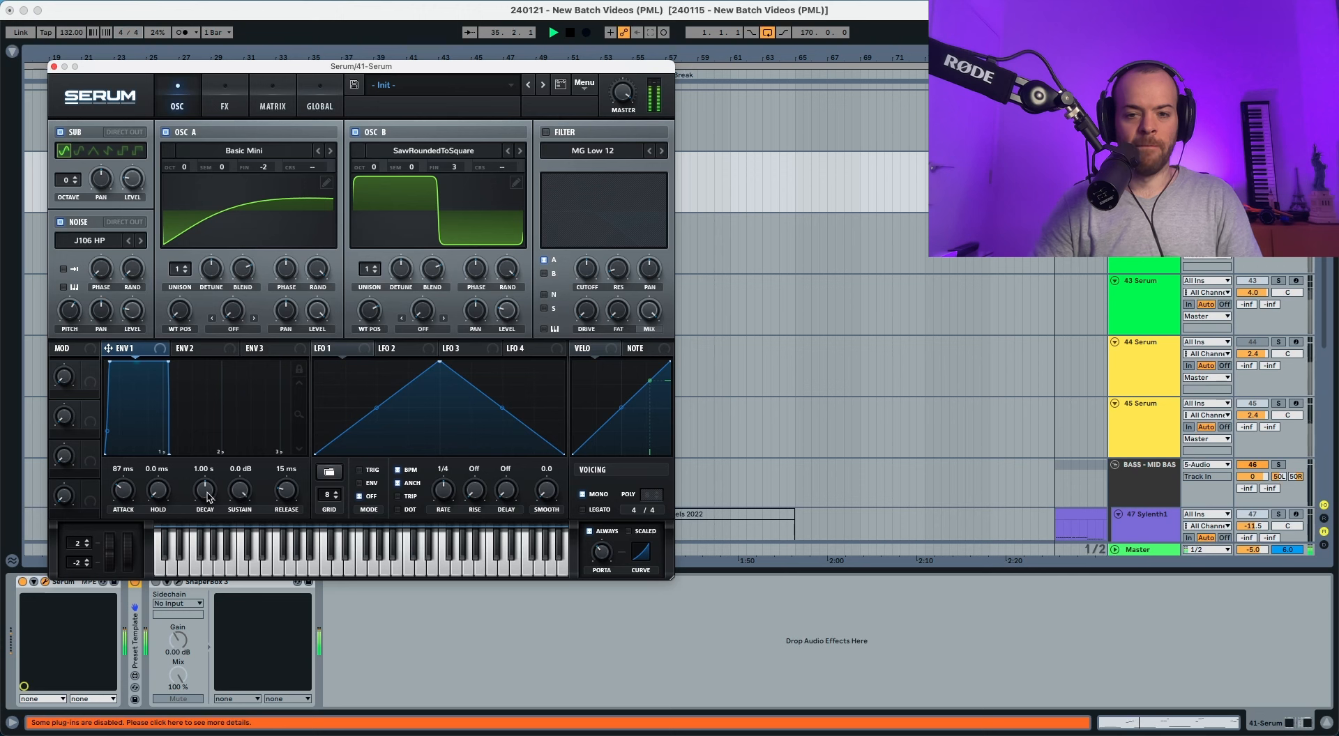
drag(207, 497, 211, 491)
key(space)
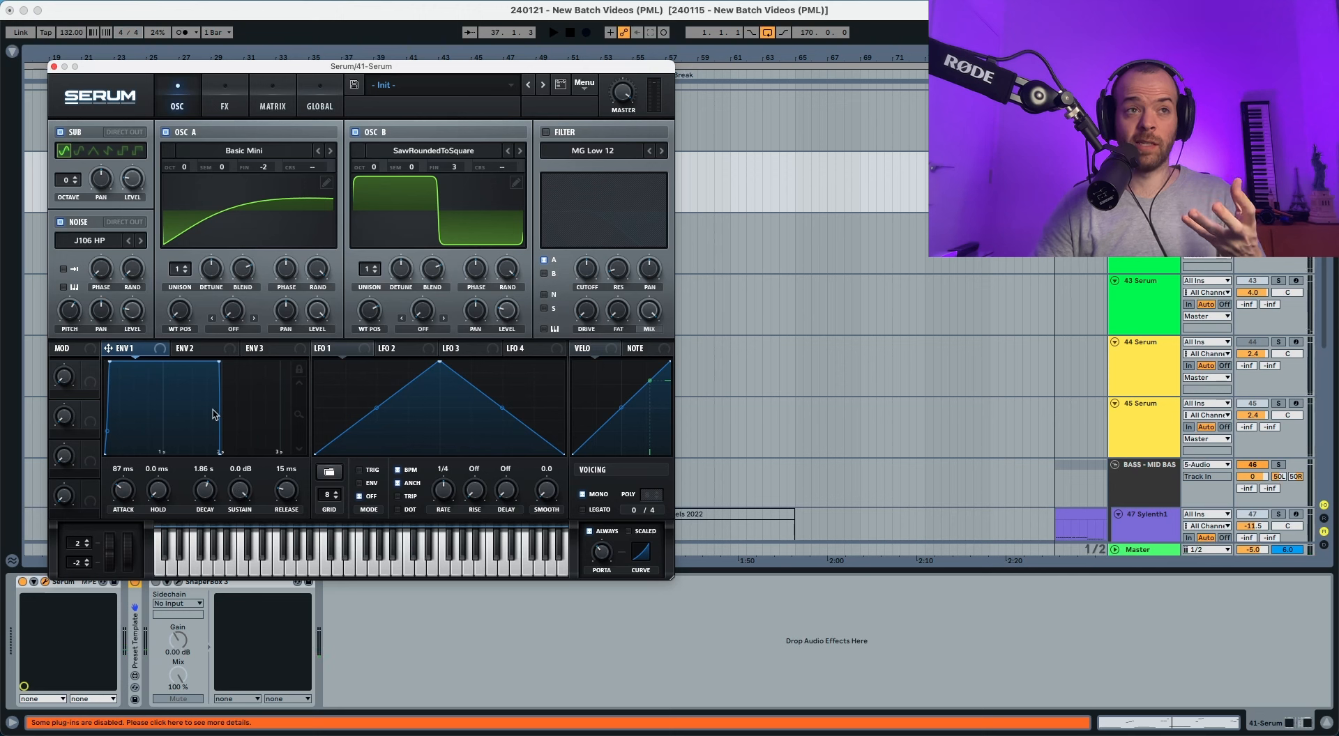
Lower envelope 1's sustain to about -13.7 dB and set its release to 268 ms while the lead plays.
drag(237, 501, 237, 576)
key(space)
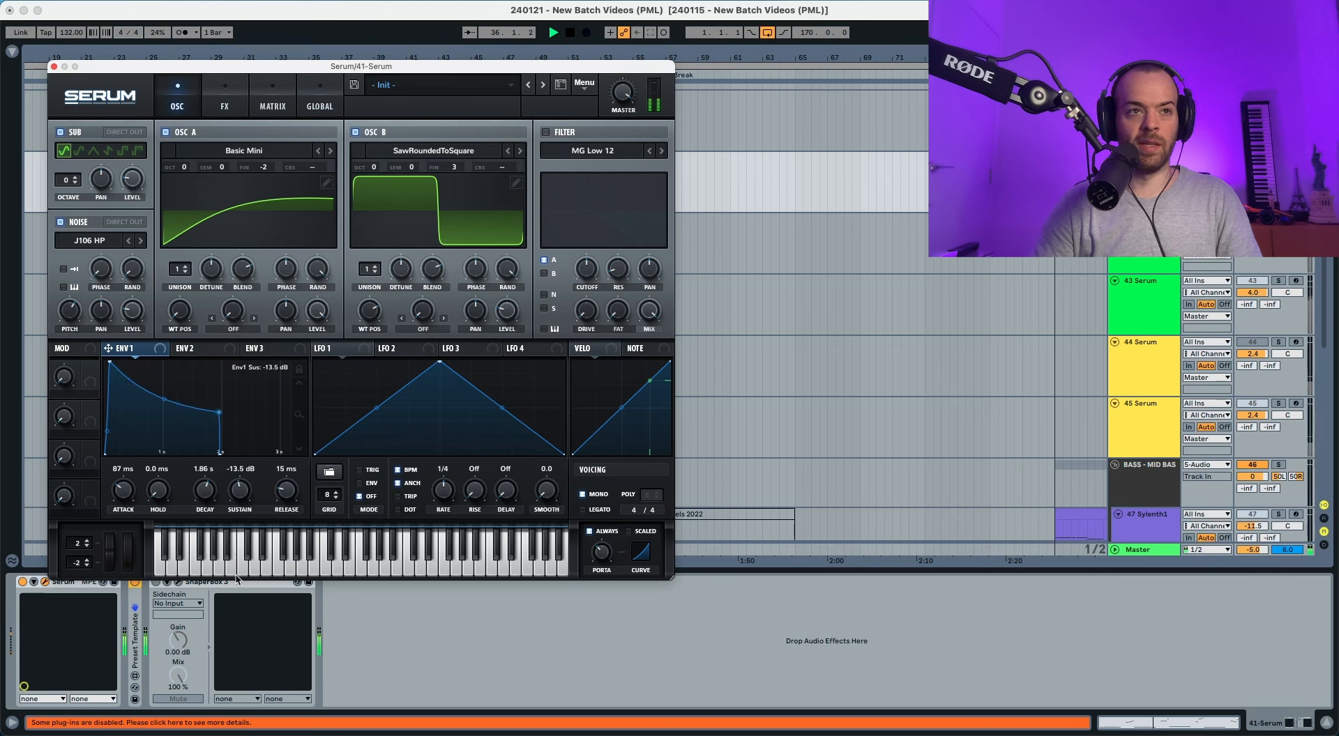
drag(237, 577, 238, 582)
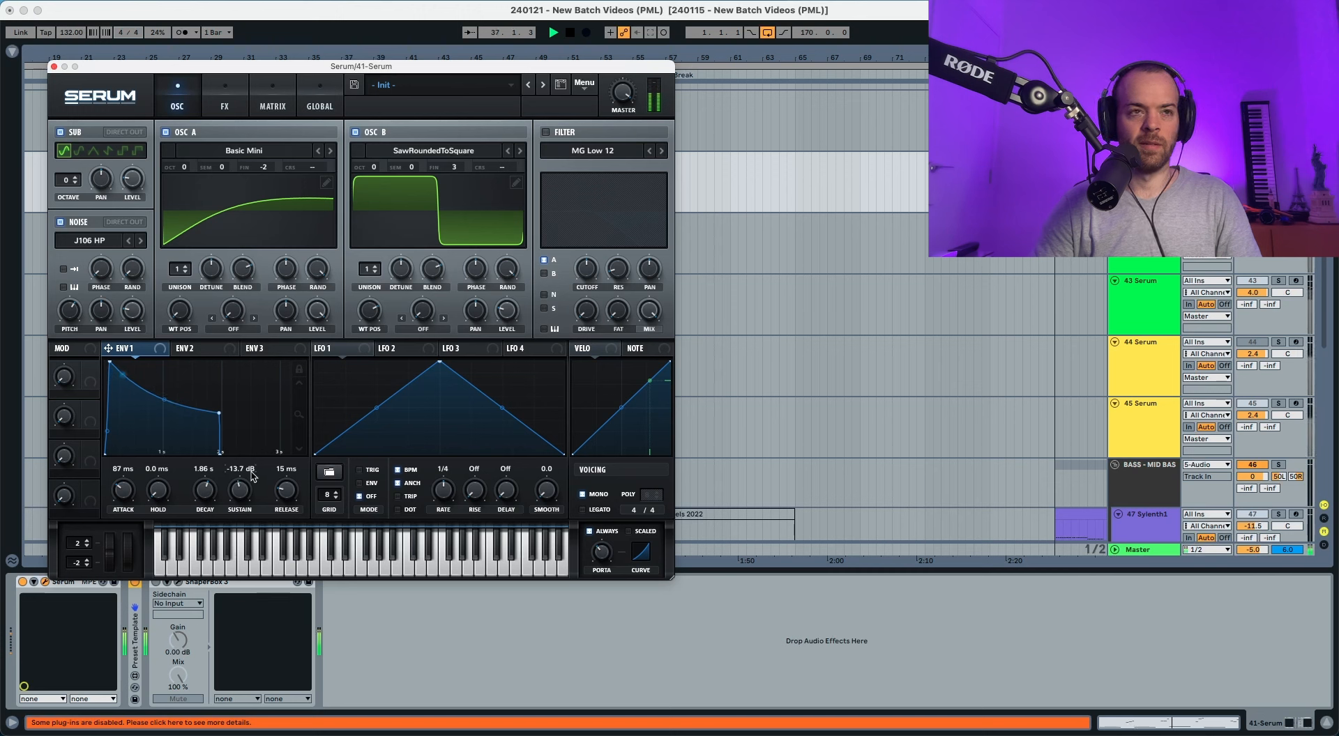
drag(276, 493, 278, 472)
drag(279, 467, 280, 467)
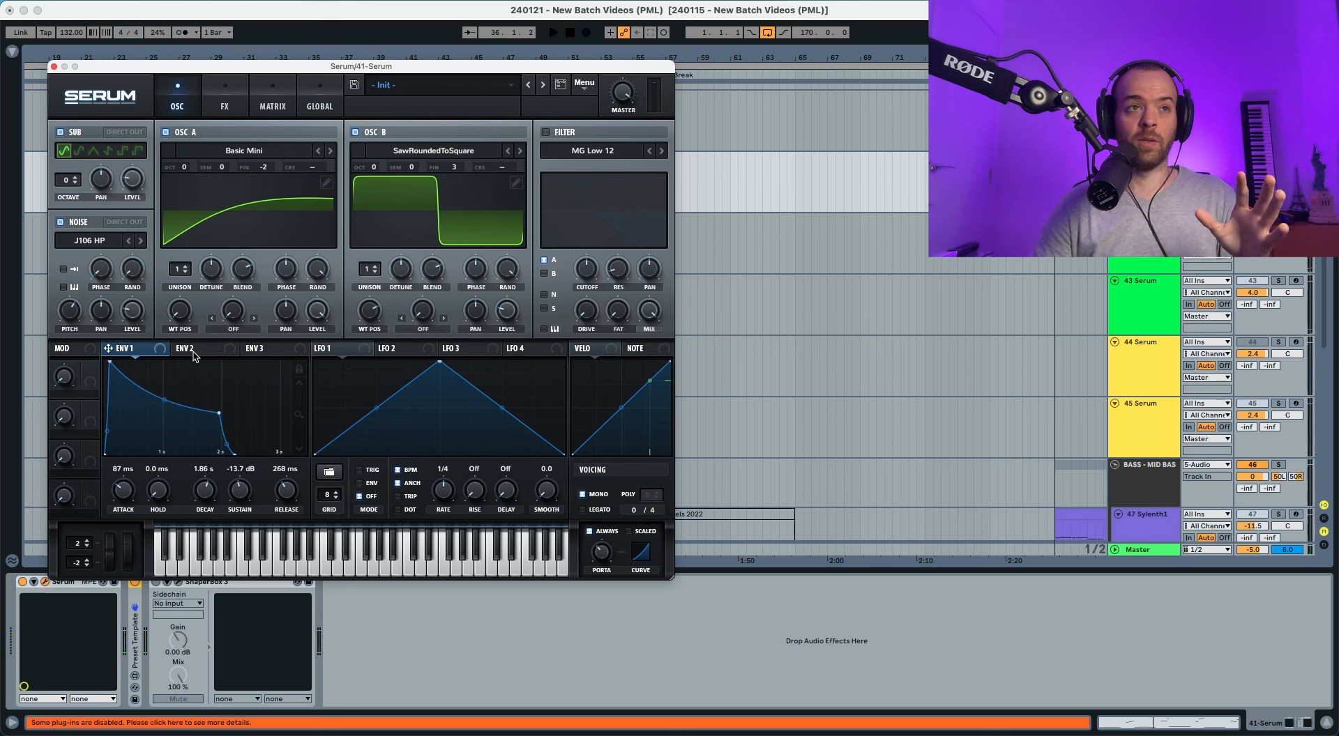
Enable the MG Low 24 filter for both oscillators, noise and sub, and lower its cutoff to about 90 Hz.
click(546, 132)
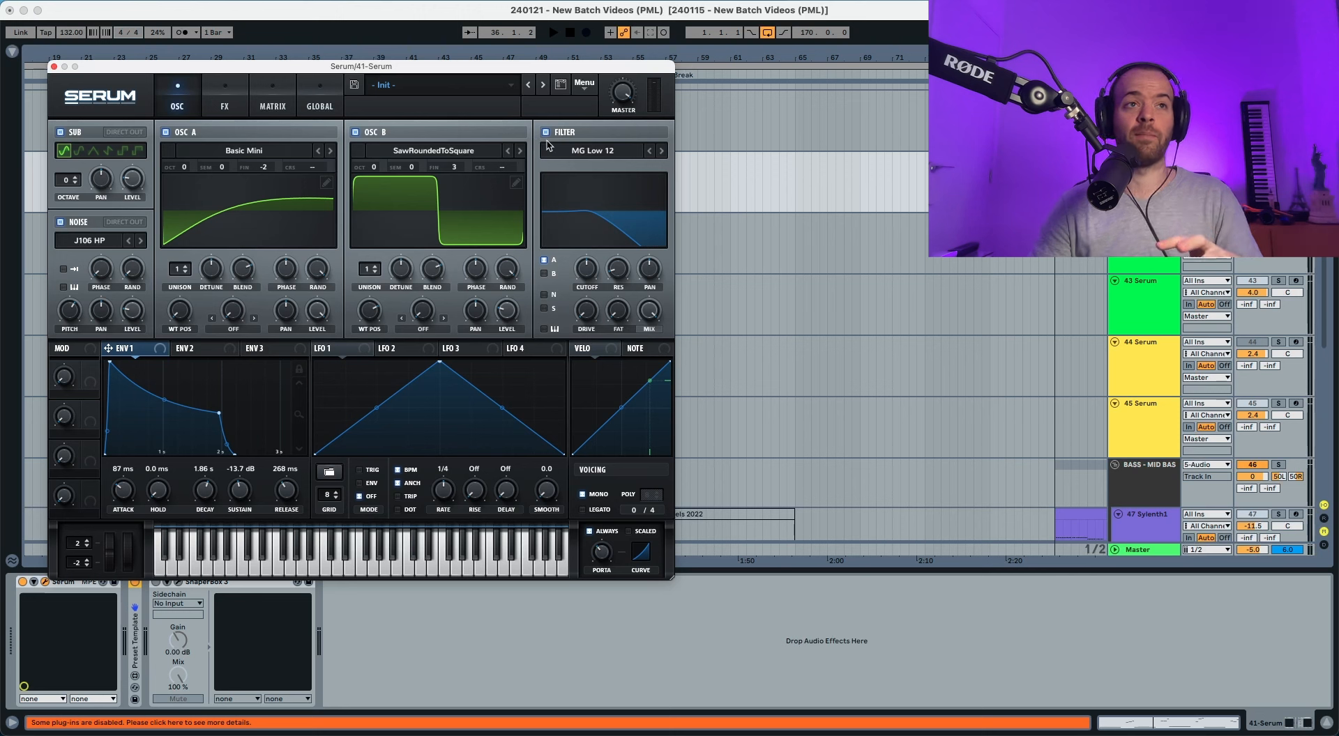
click(662, 152)
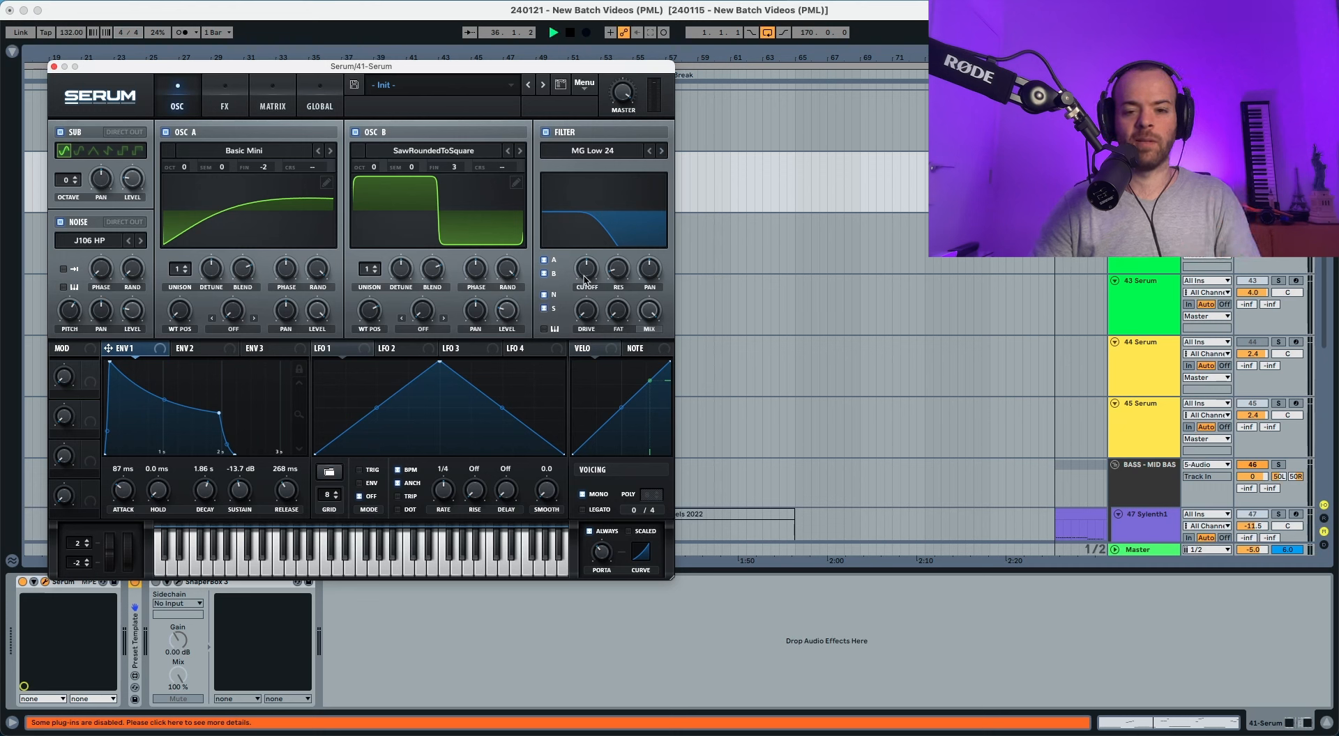
key(space)
drag(586, 277, 585, 299)
key(space)
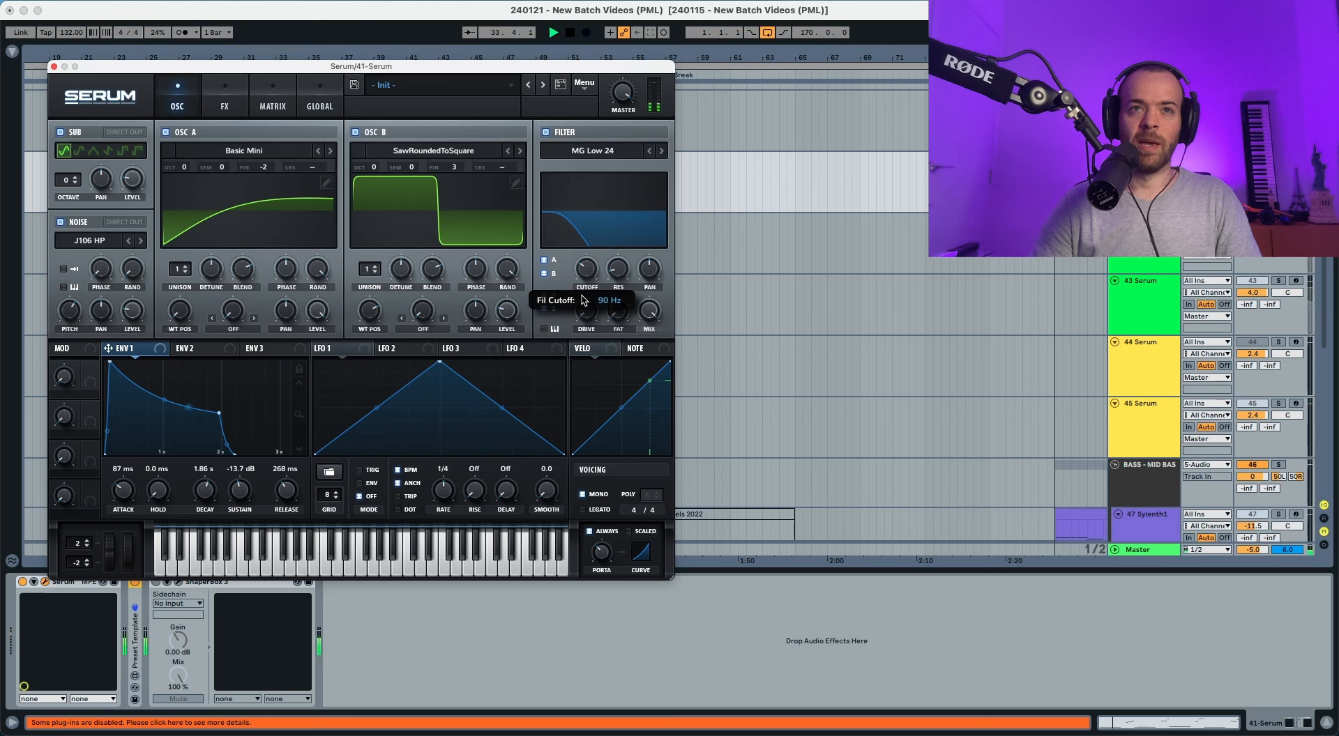
key(space)
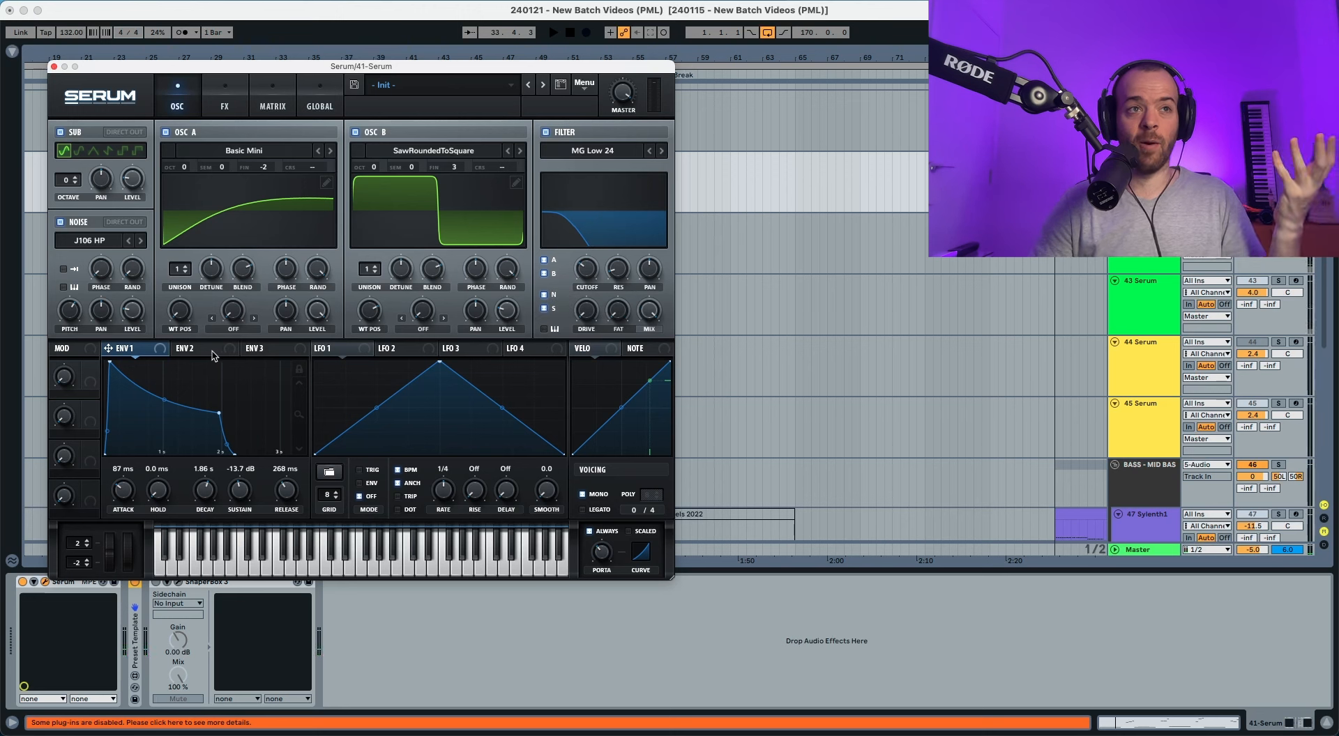
Assign envelope 2 to modulate the filter cutoff and audition the result.
drag(214, 352, 575, 259)
key(space)
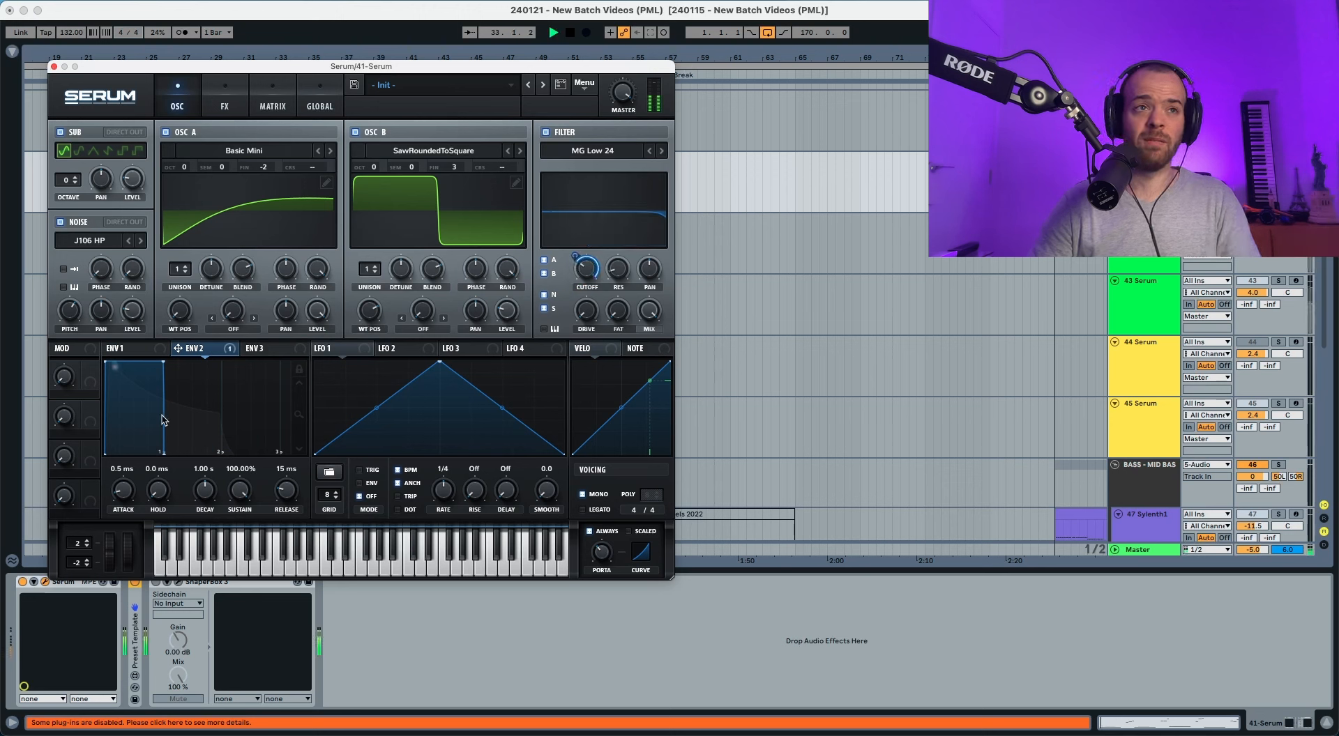
key(space)
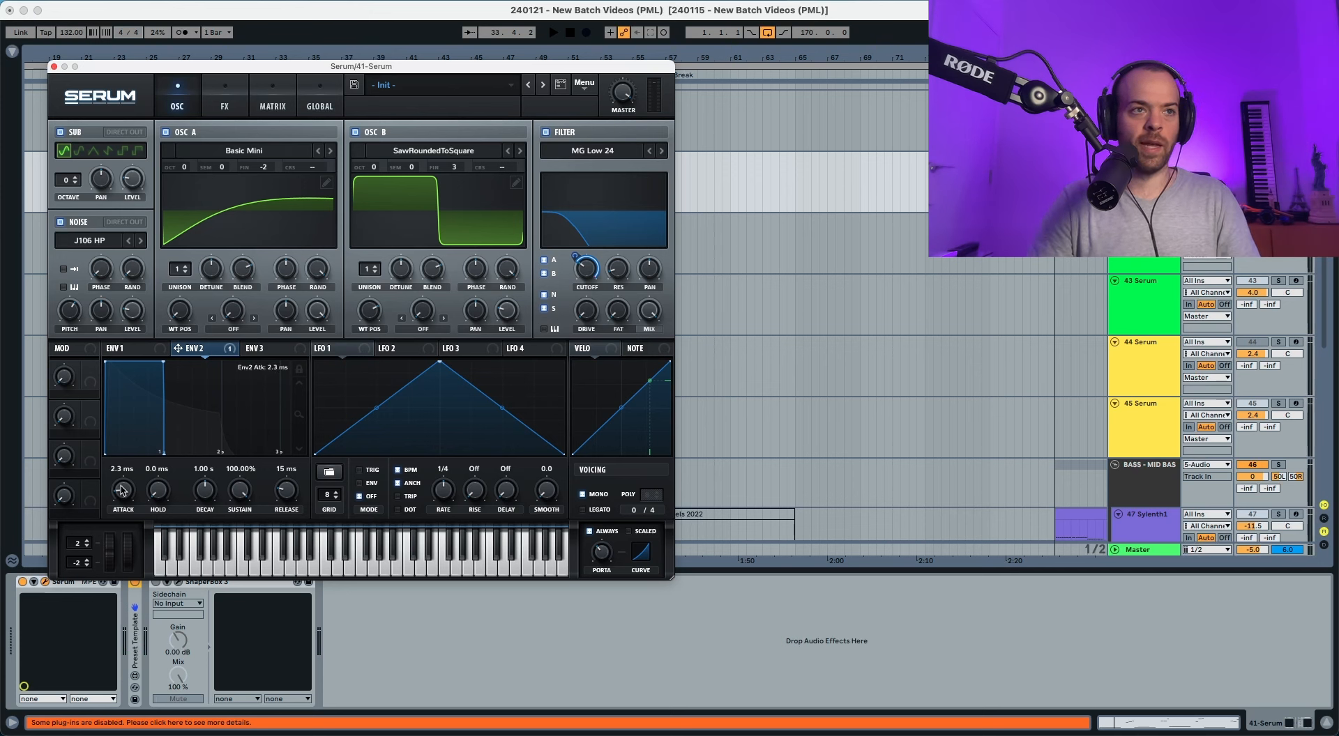
Set envelope 2's attack to 27 ms, decay to 1.24 s and sustain to 73.88% while auditioning the filter movement.
key(space)
drag(122, 486, 125, 477)
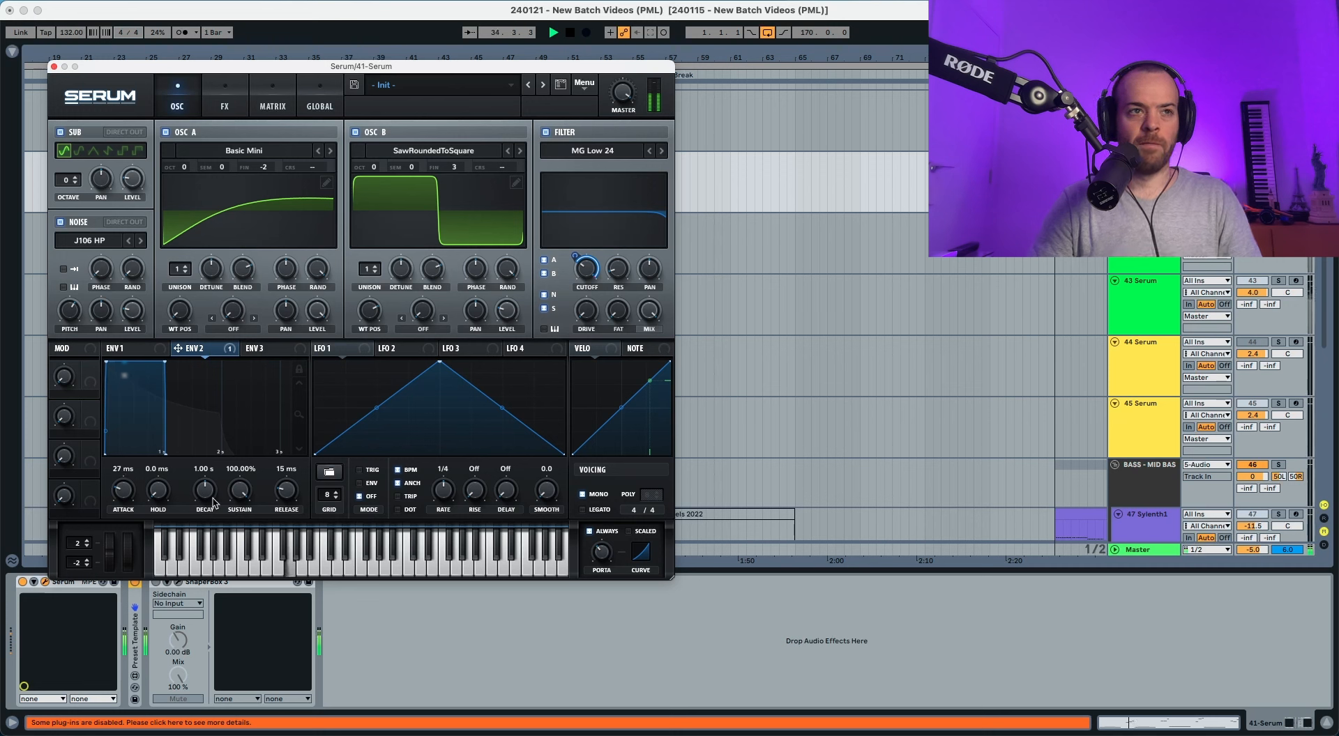
key(space)
drag(239, 490, 203, 497)
key(space)
key(space)
key(space)
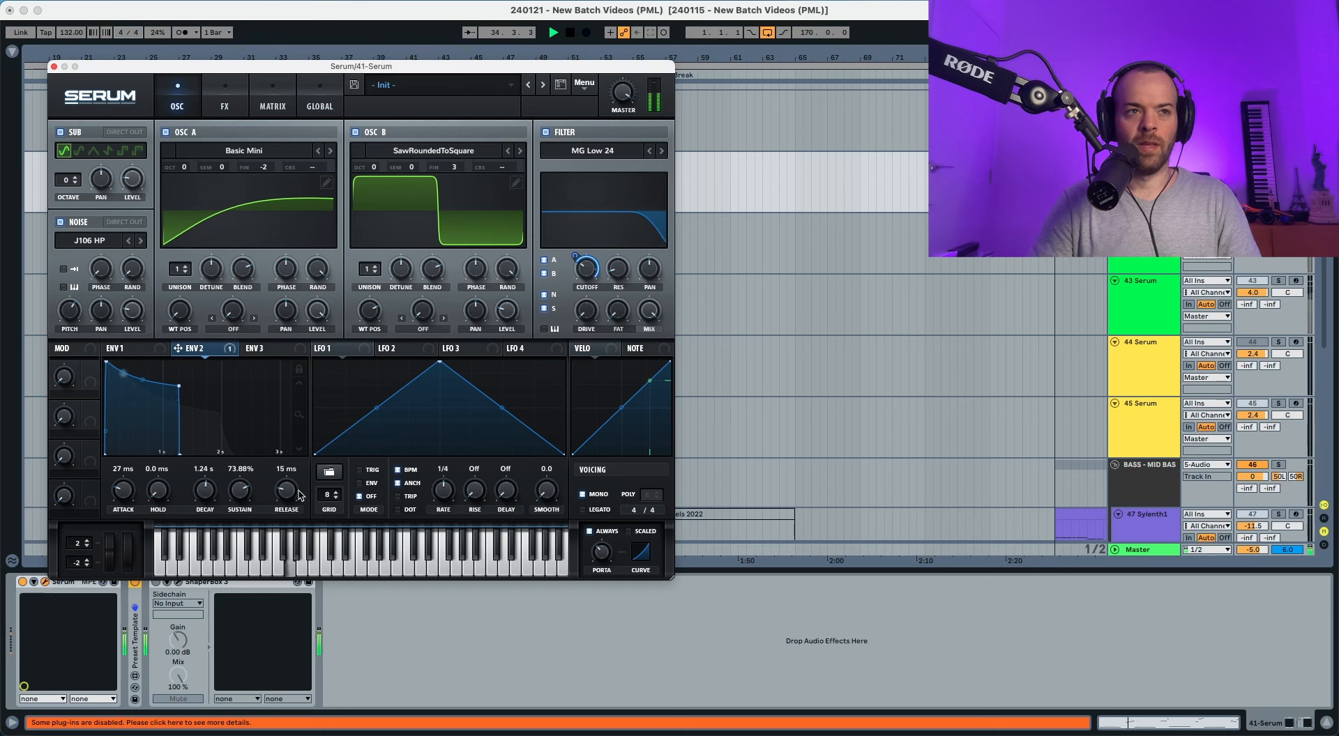
Set envelope 2's release to 360 ms while listening to the lead.
key(space)
key(space)
drag(286, 493, 292, 470)
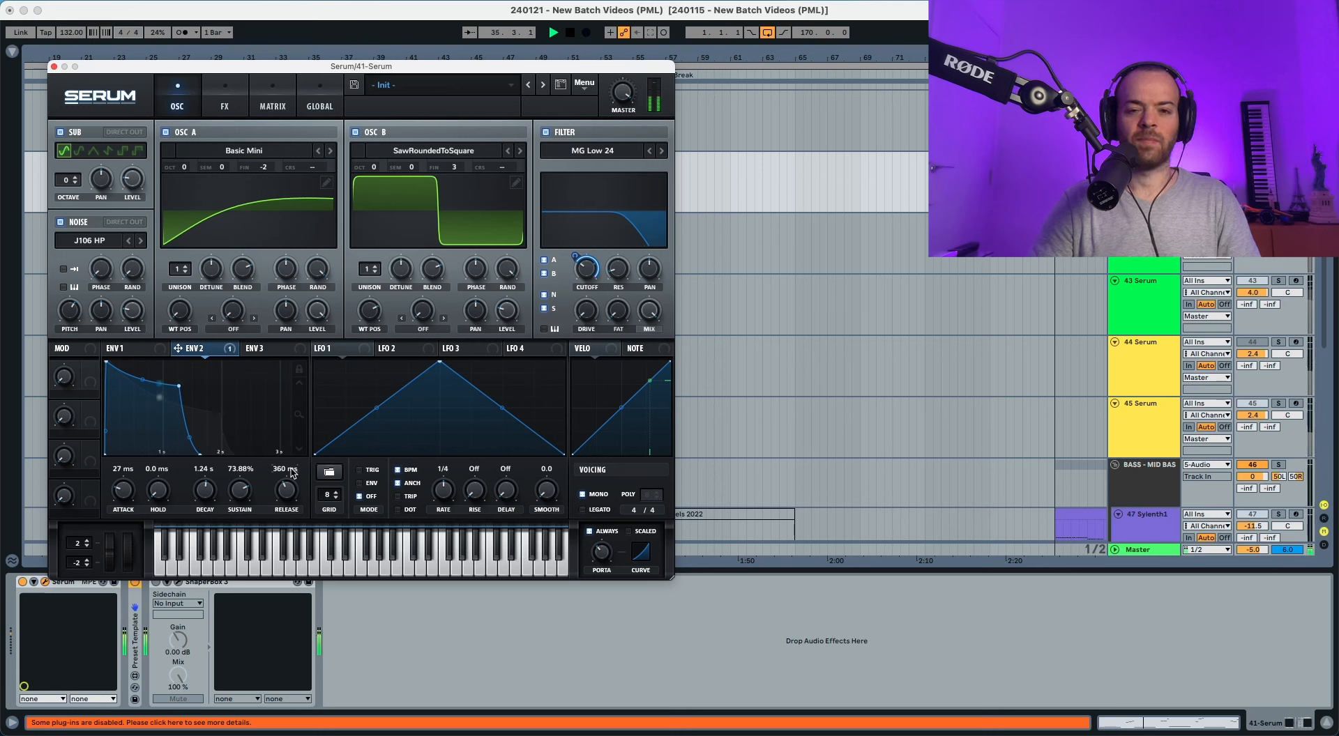
key(space)
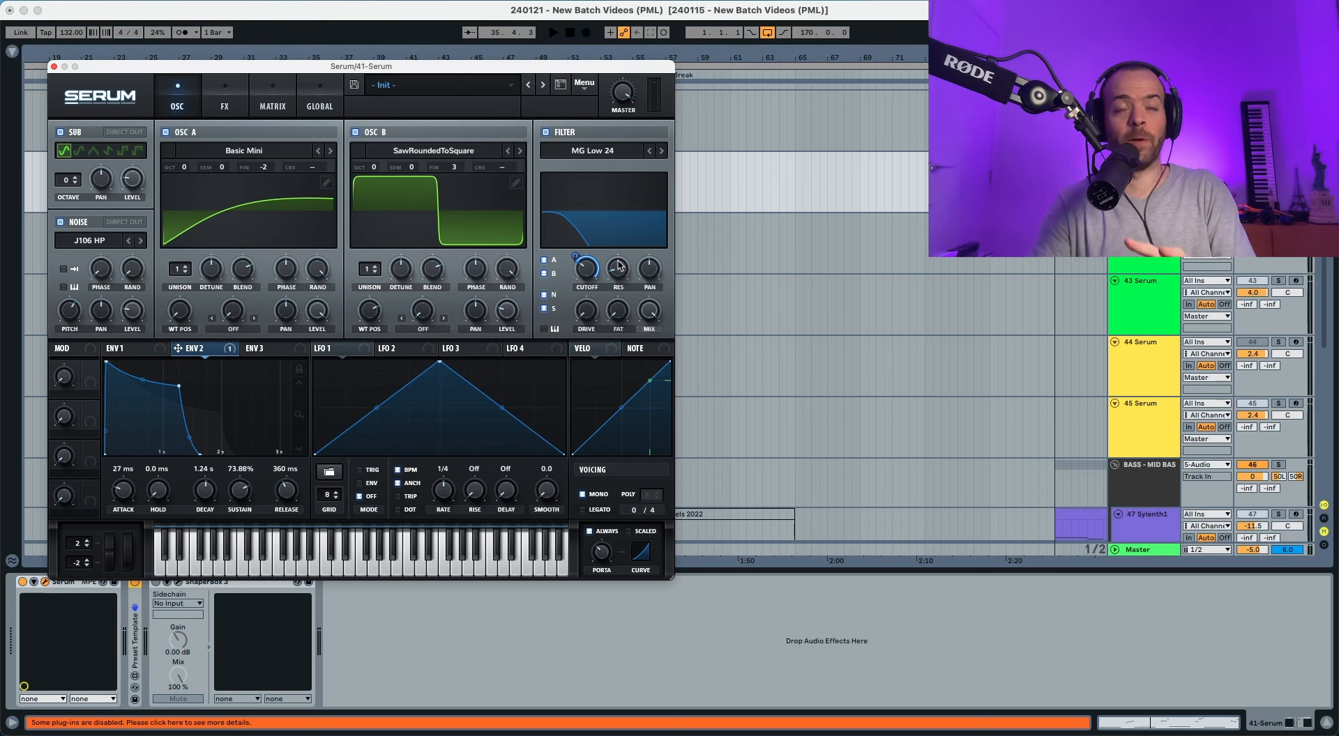
Raise the filter drive to about 12% while the lead plays.
mouse_move(615, 272)
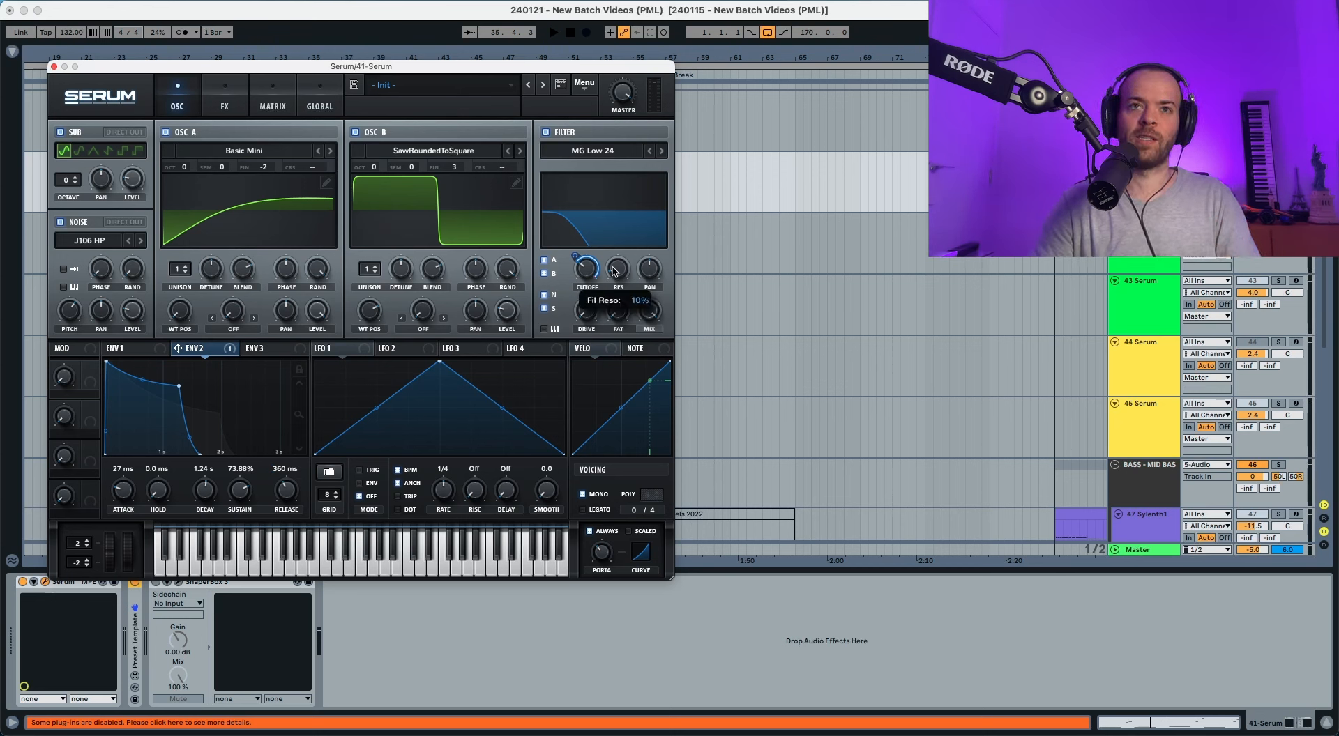
key(space)
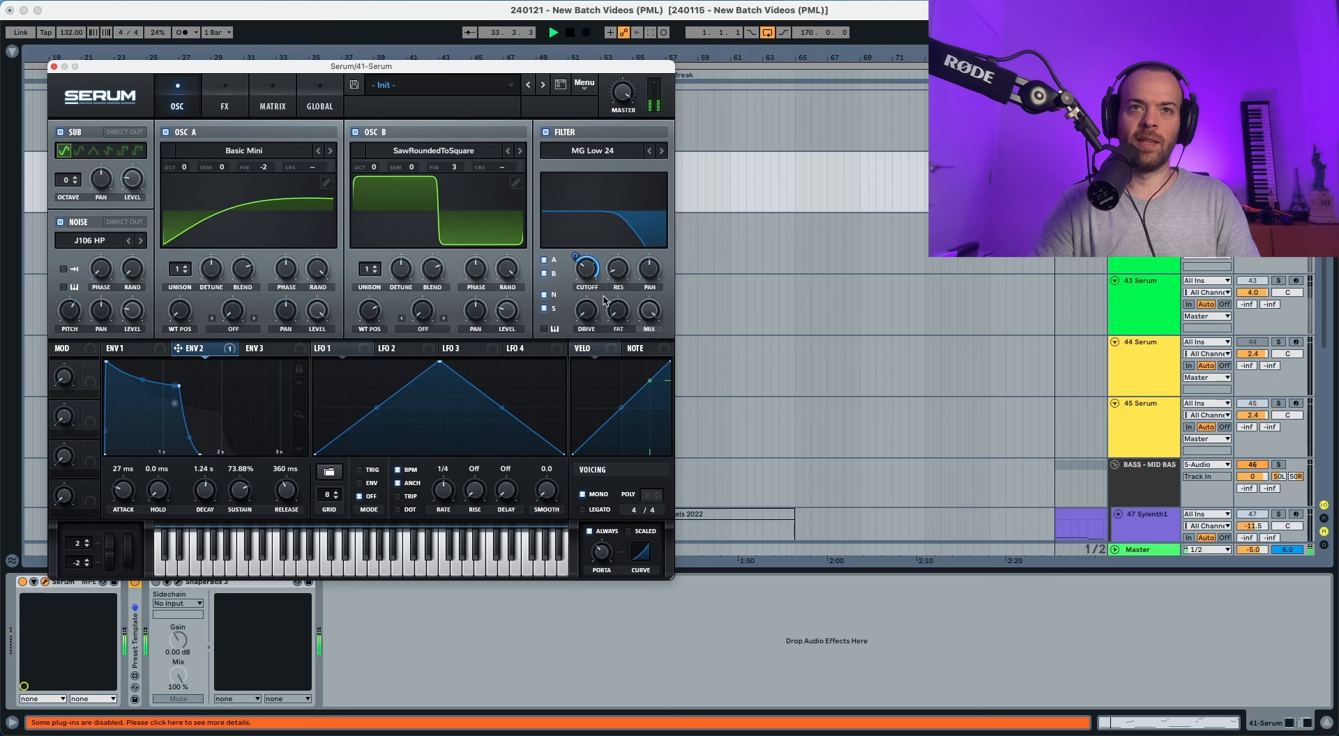
mouse_move(593, 312)
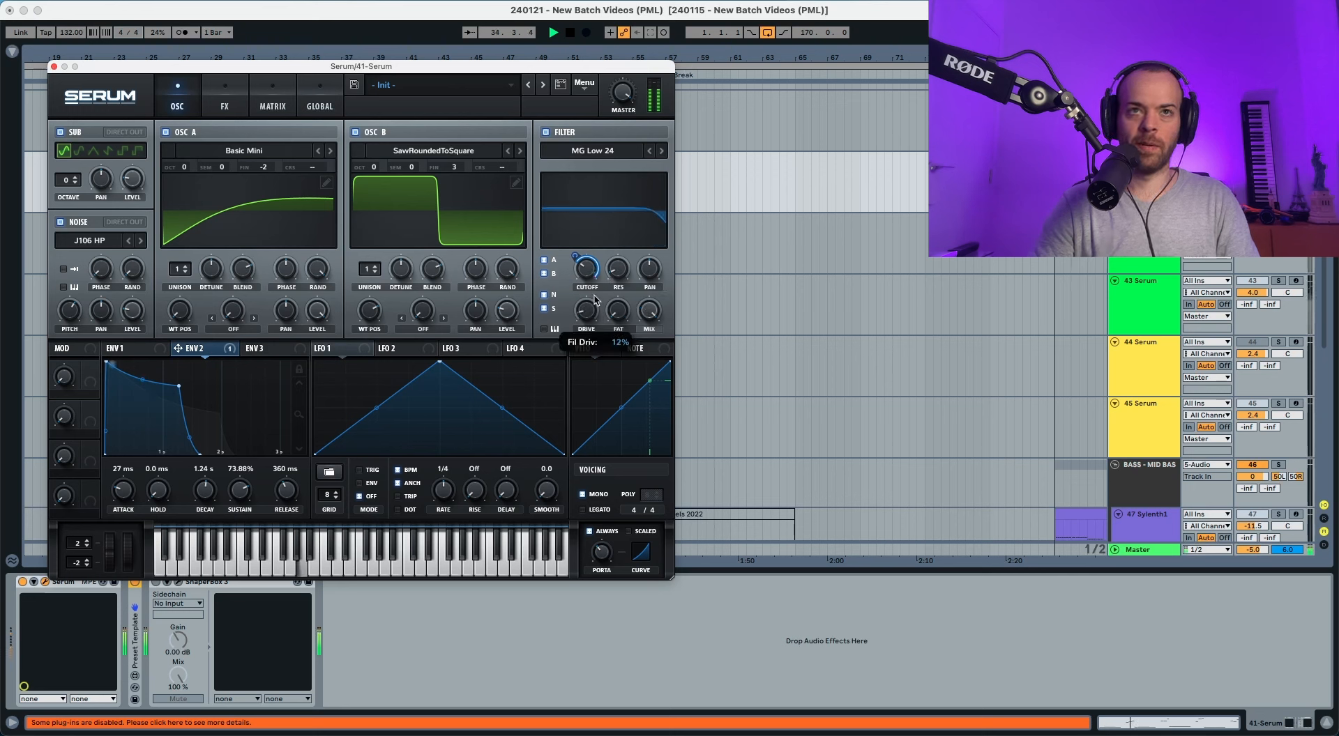
key(space)
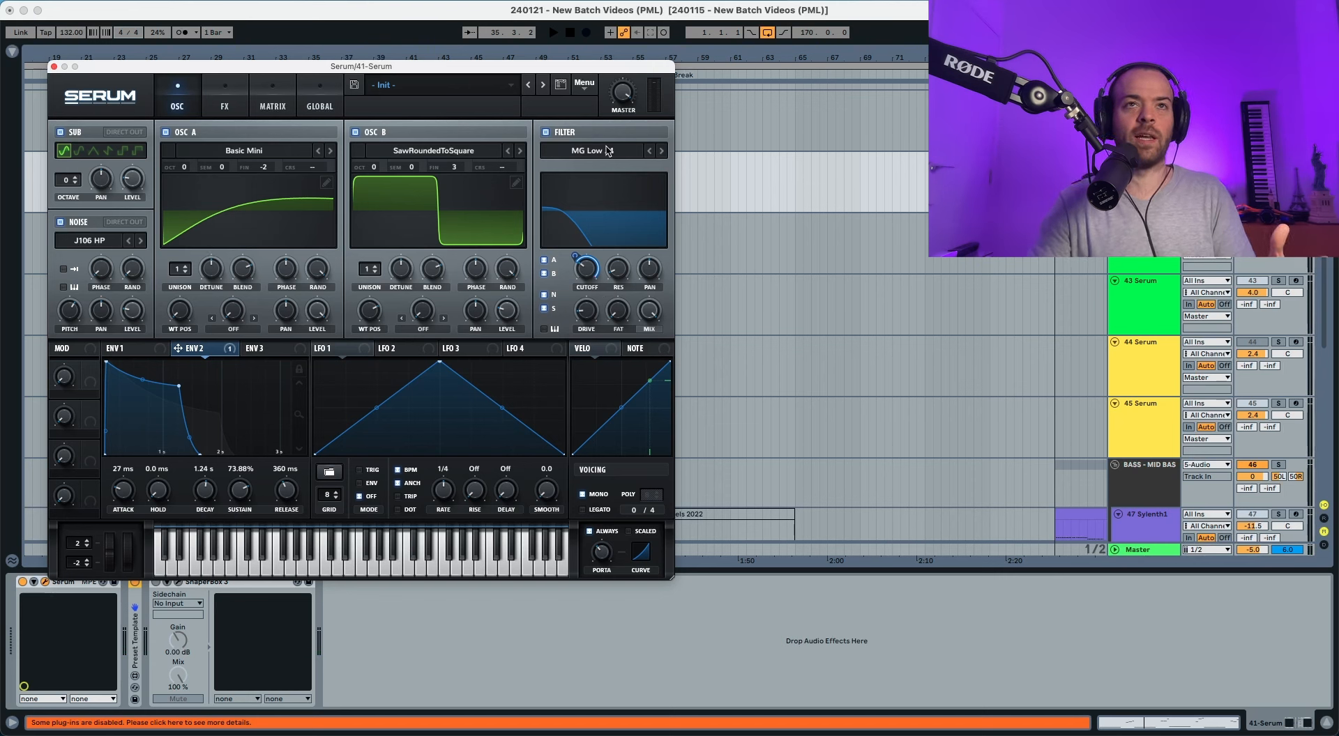
Enable the distortion effect and move it to the start of the effects chain.
click(224, 108)
click(70, 161)
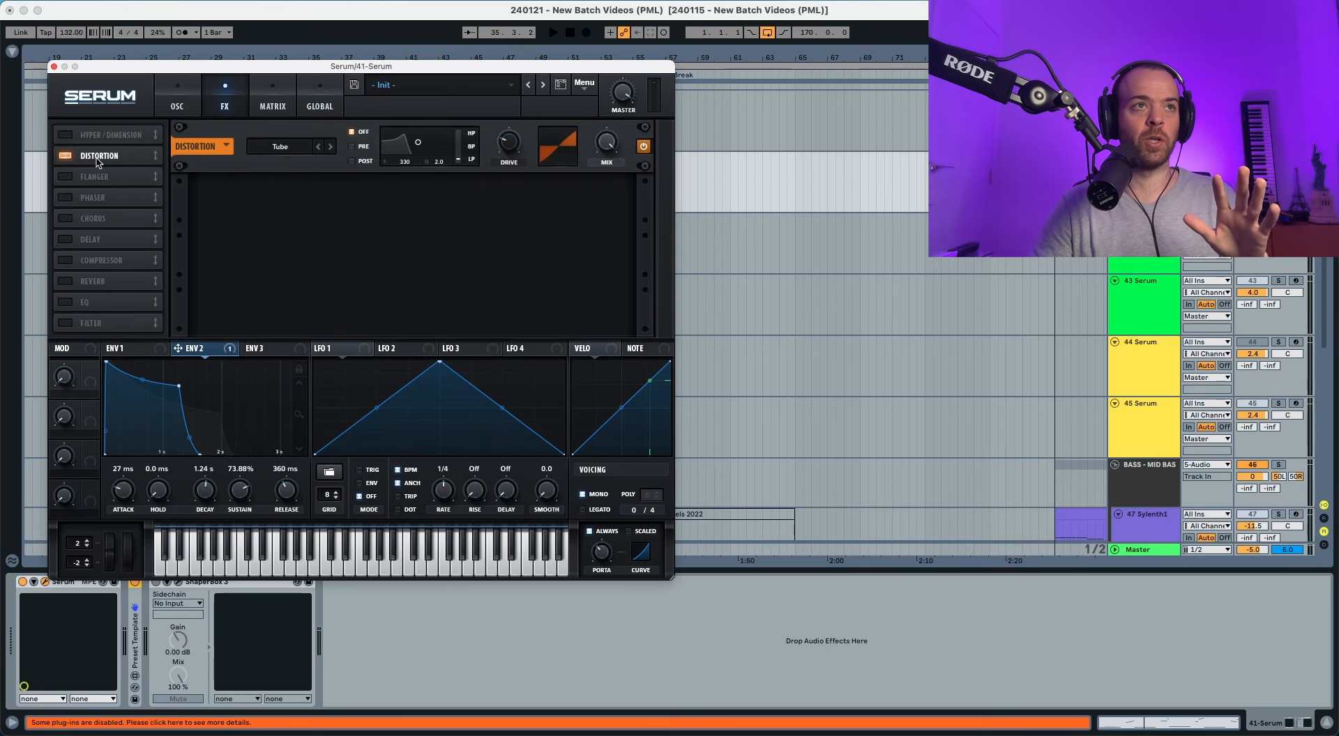
drag(94, 156, 98, 131)
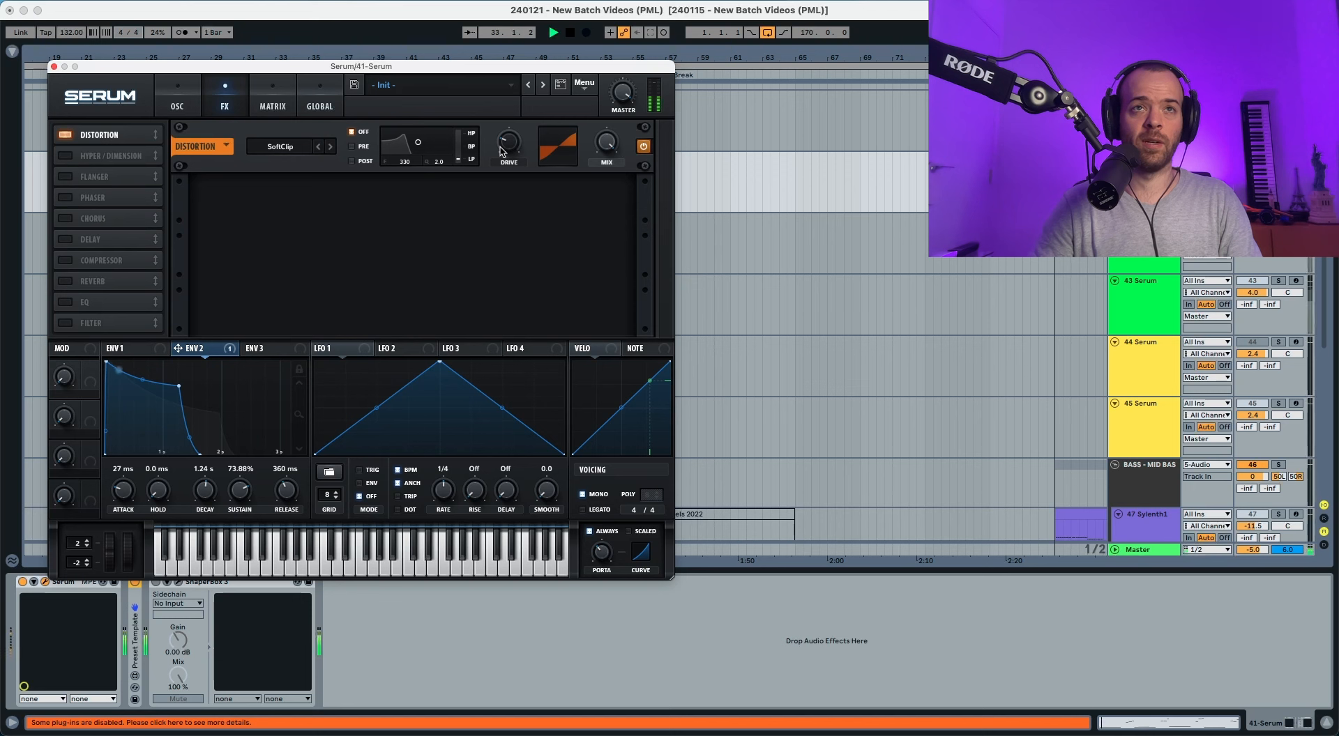
Set the distortion type to SoftClip and raise its drive while auditioning the lead.
drag(502, 152, 504, 131)
key(space)
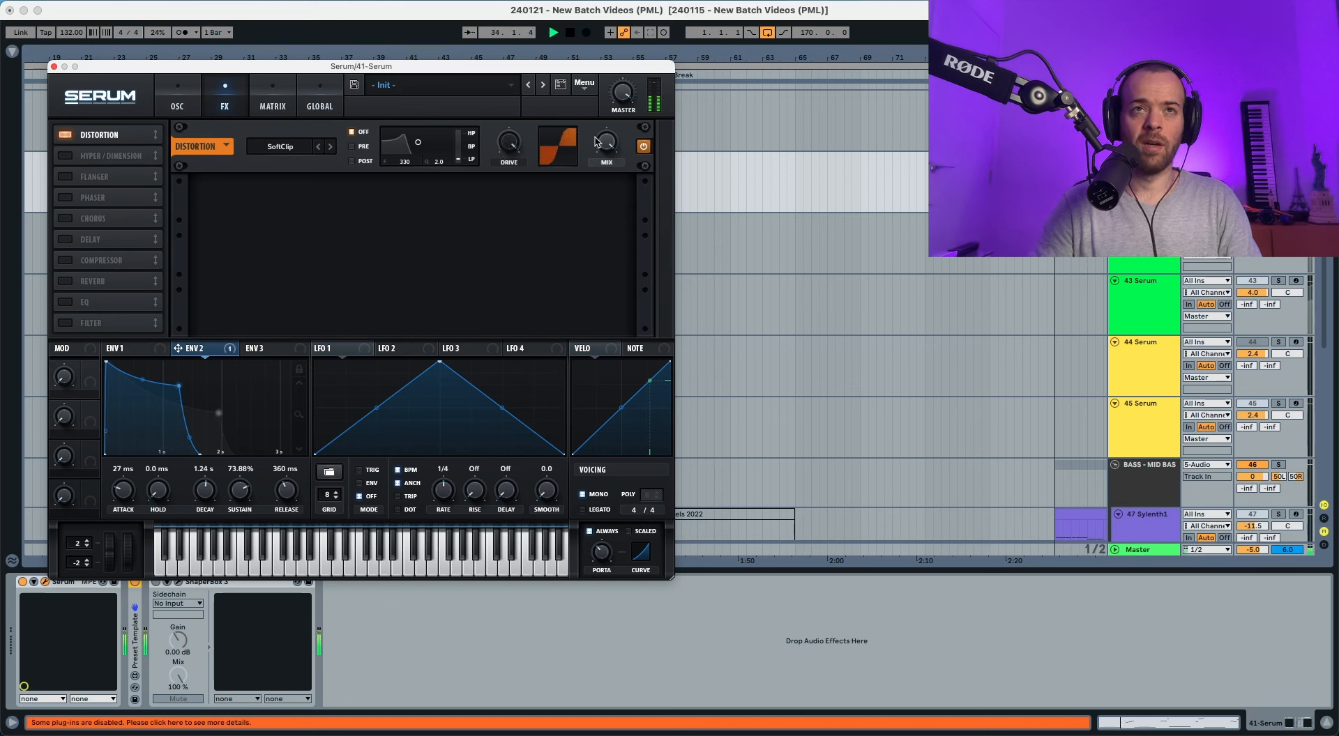
key(space)
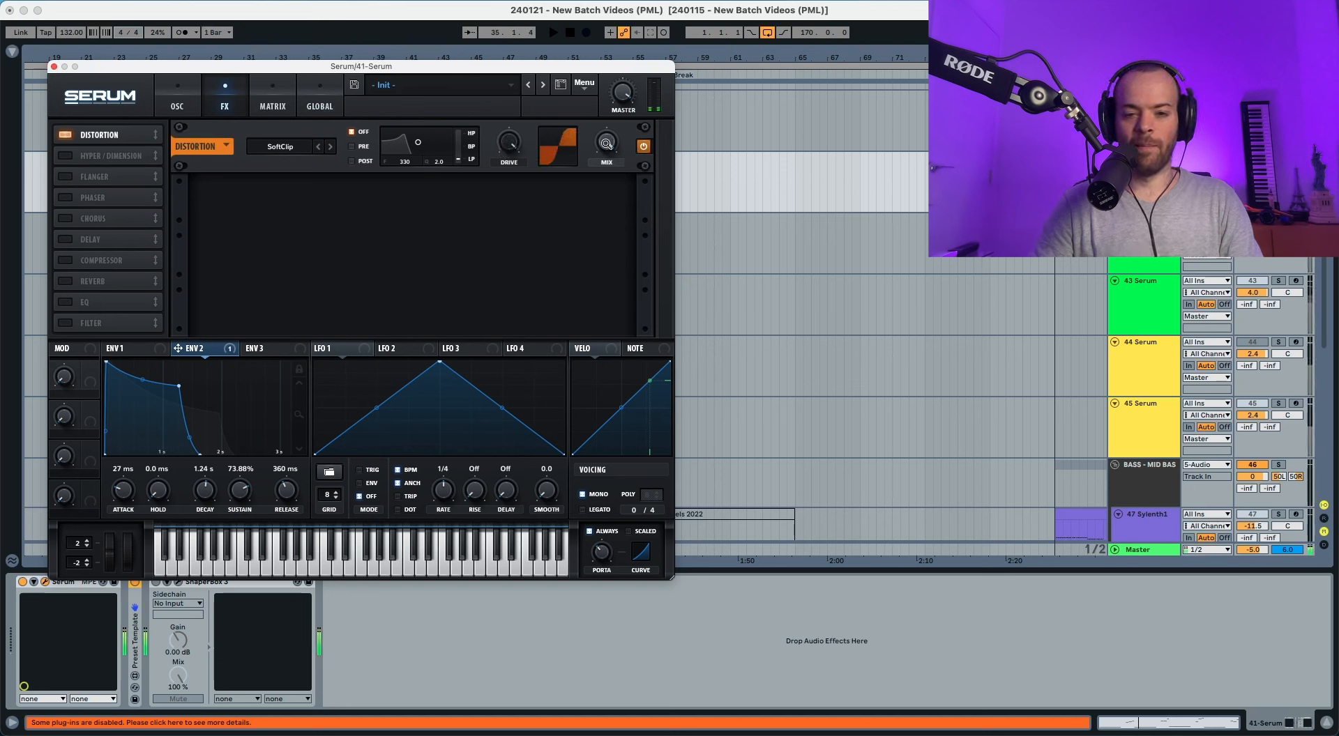
Reduce the distortion mix to a subtle amount, well below 61%, while listening to the lead.
drag(607, 142, 607, 144)
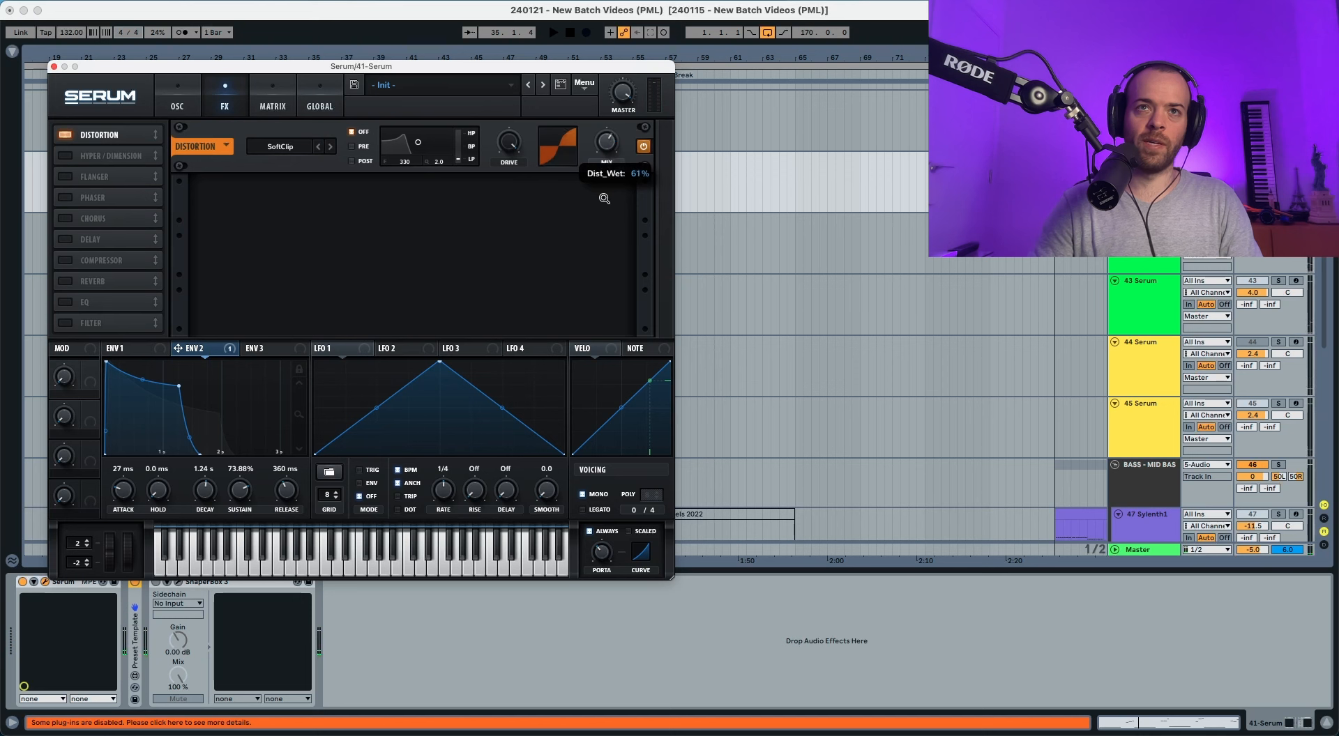
key(space)
drag(604, 199, 600, 259)
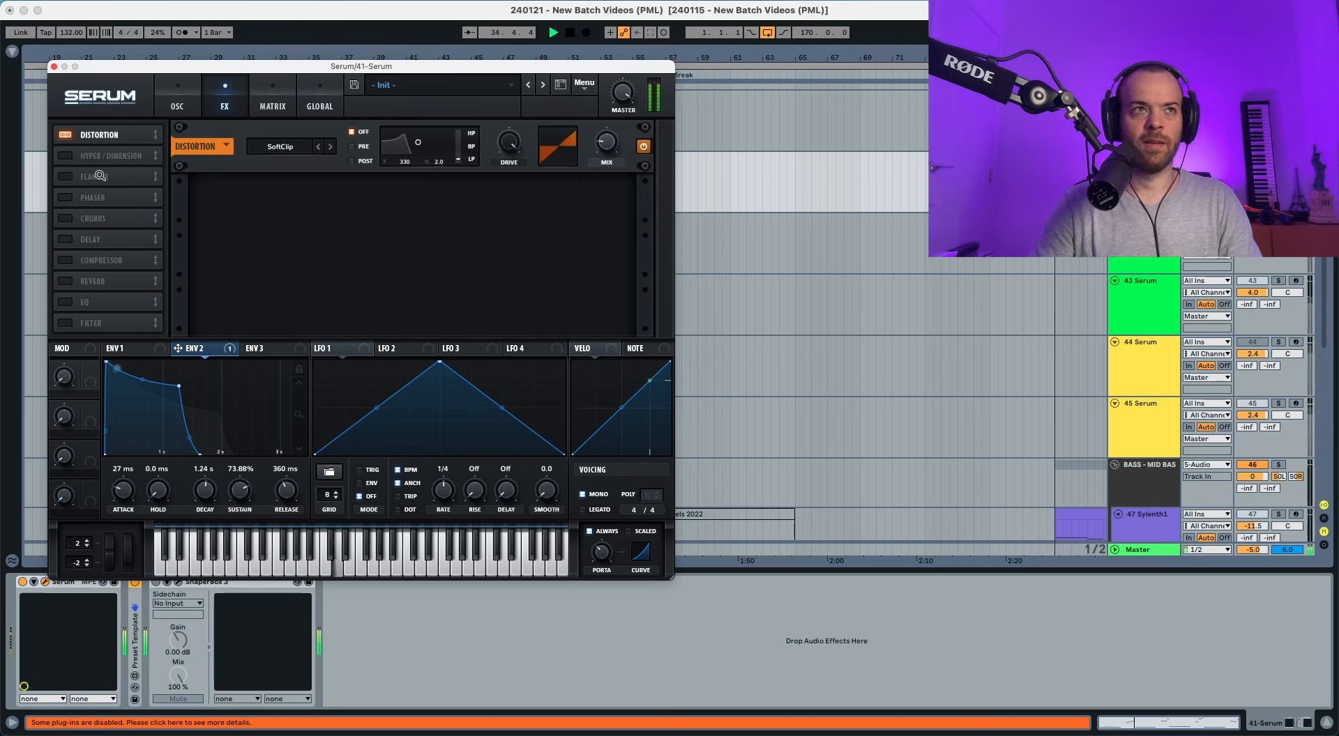
key(space)
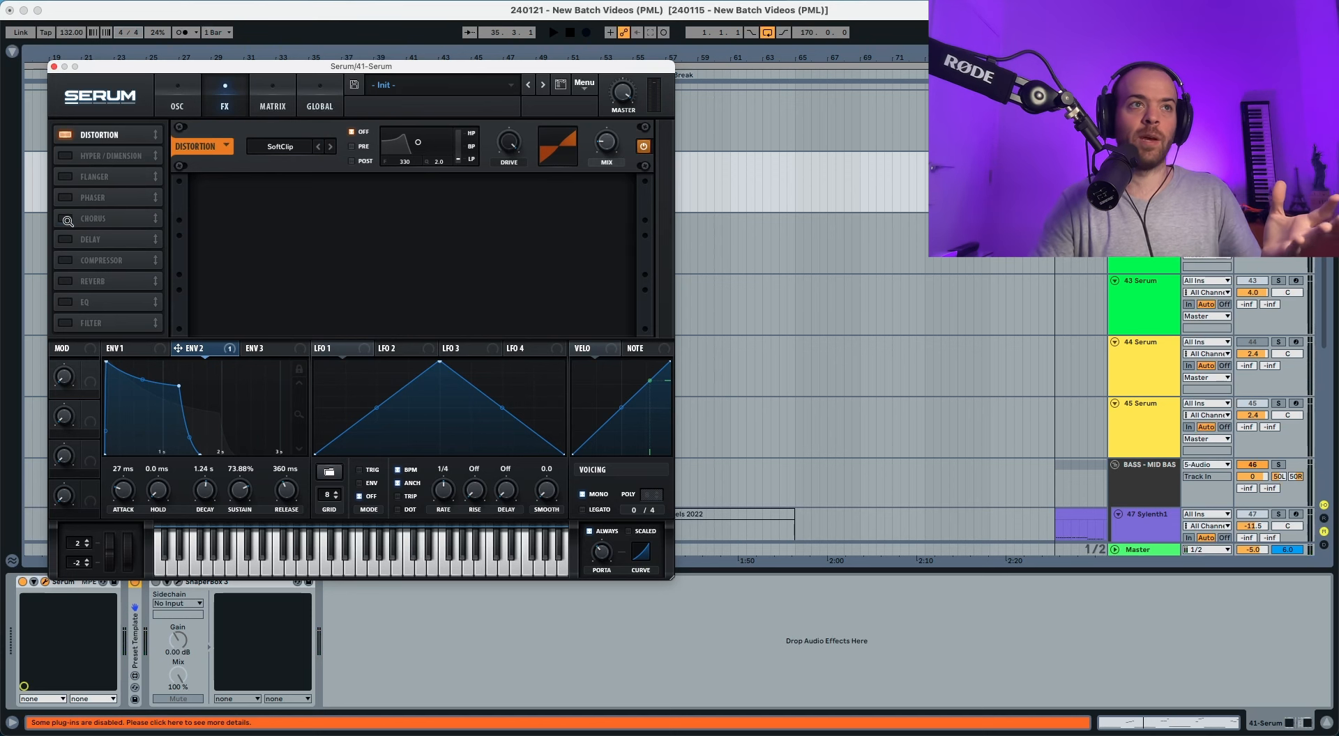
Enable the chorus effect, place it directly after the distortion, and audition the sound.
drag(68, 218, 95, 155)
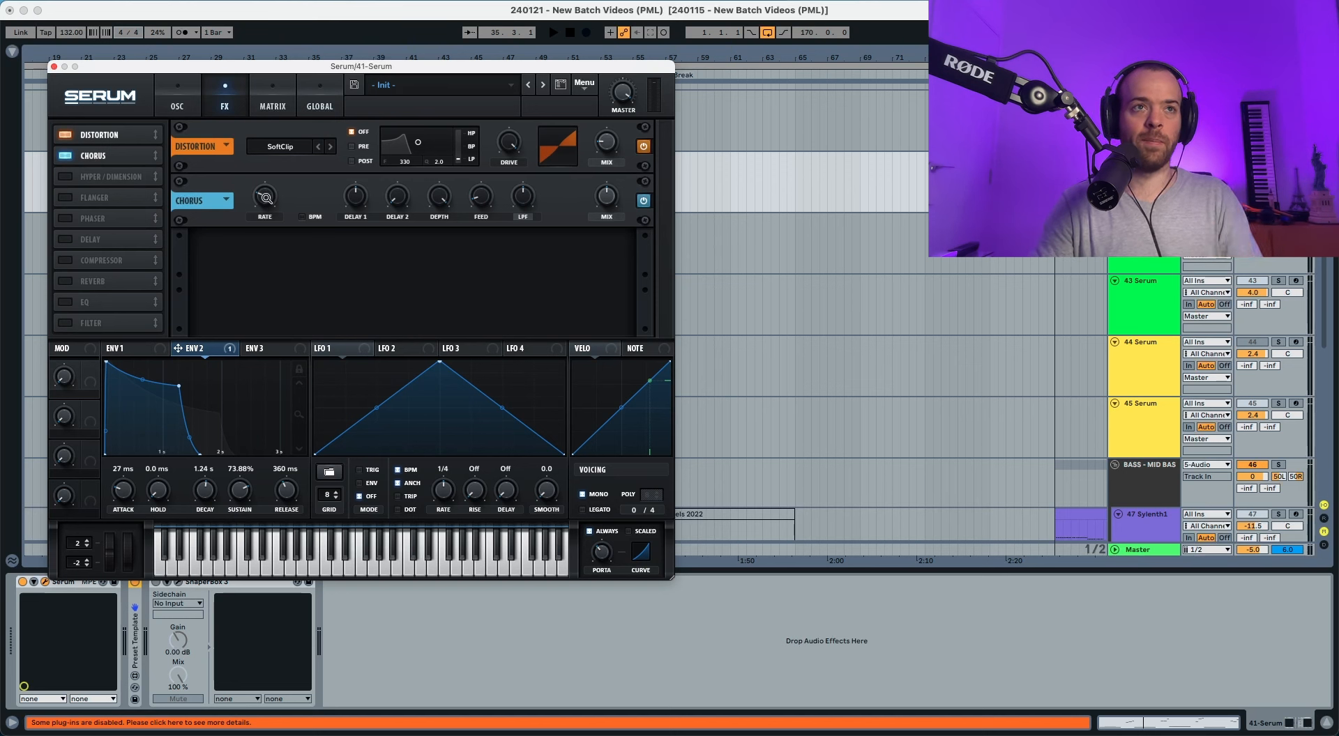
mouse_move(265, 197)
key(space)
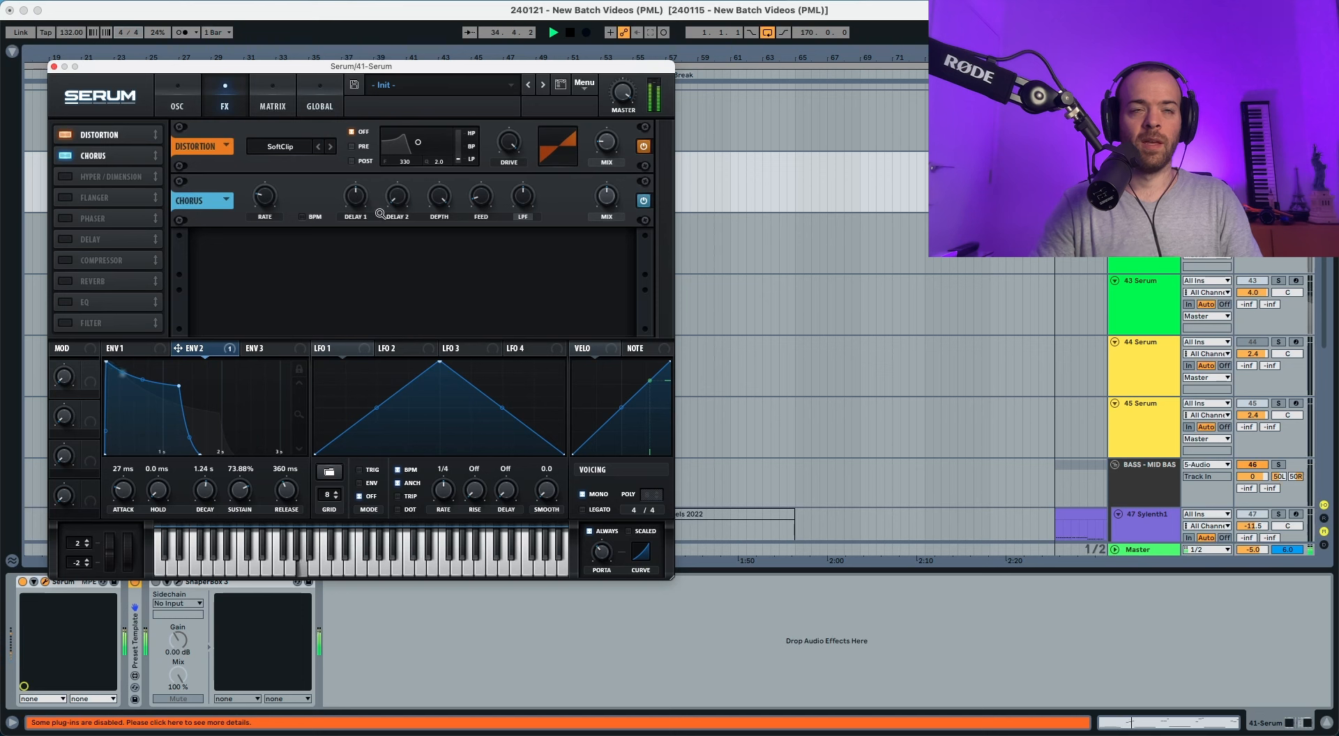
key(space)
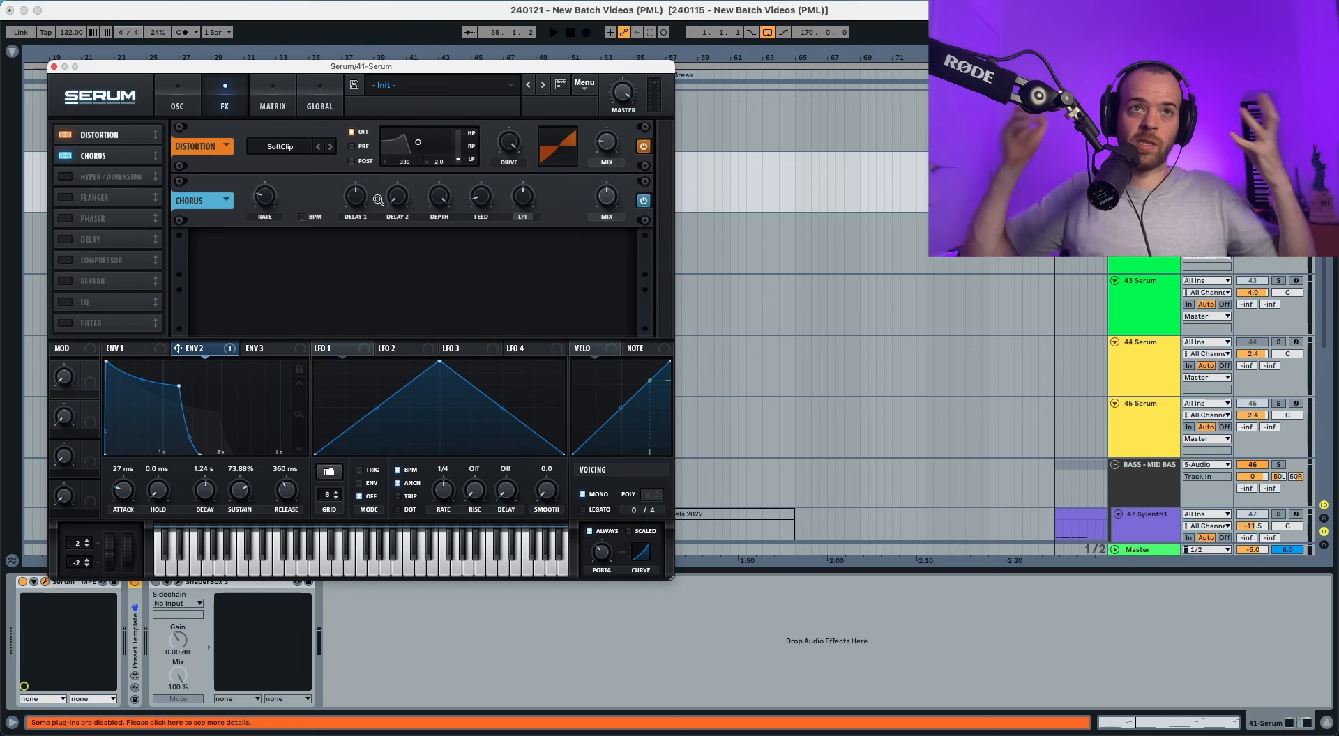
Reduce the chorus depth and audition the lead.
mouse_move(439, 200)
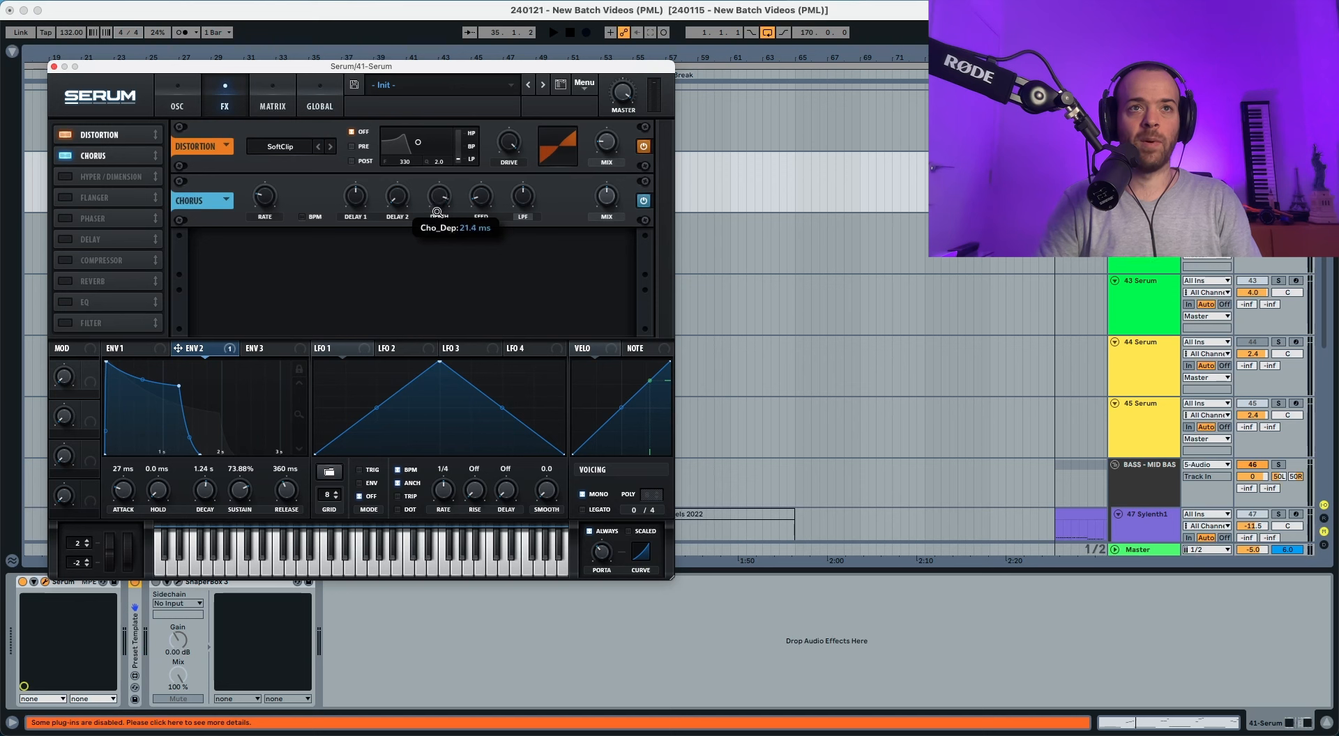
drag(436, 212, 436, 281)
key(space)
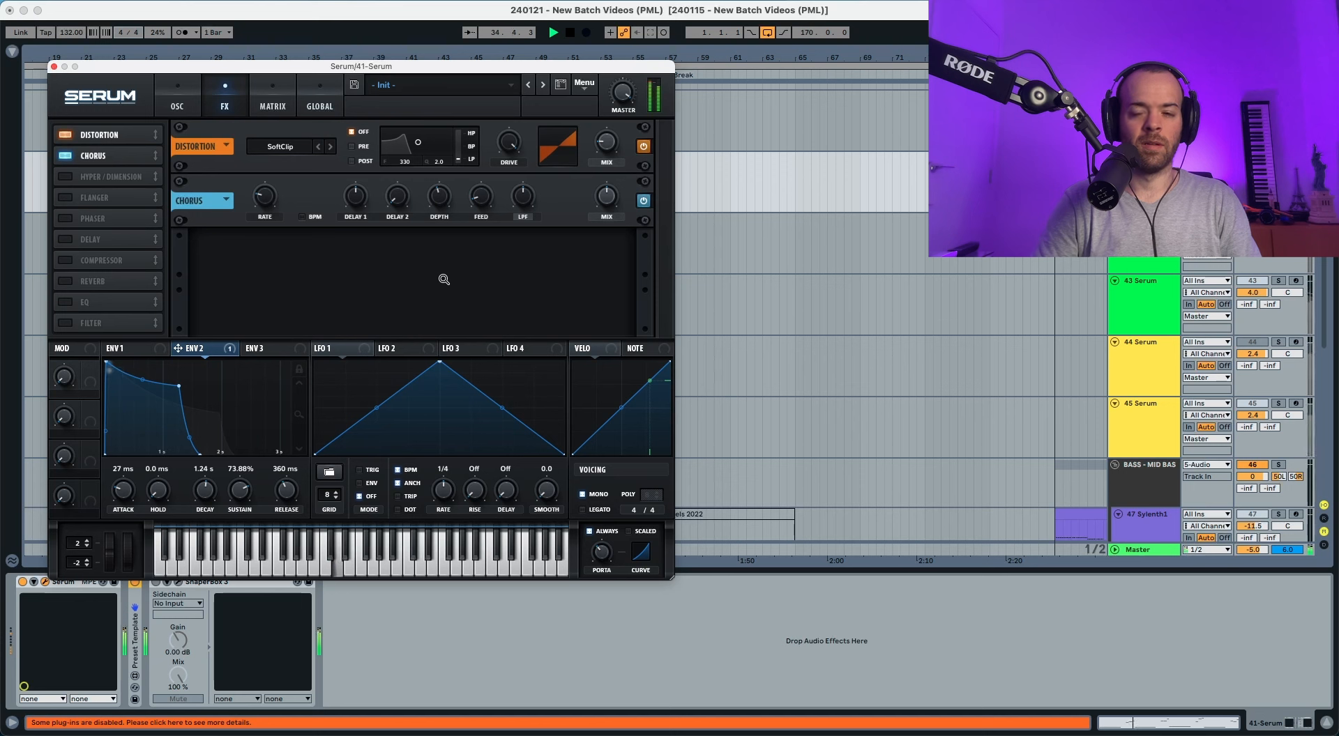
key(space)
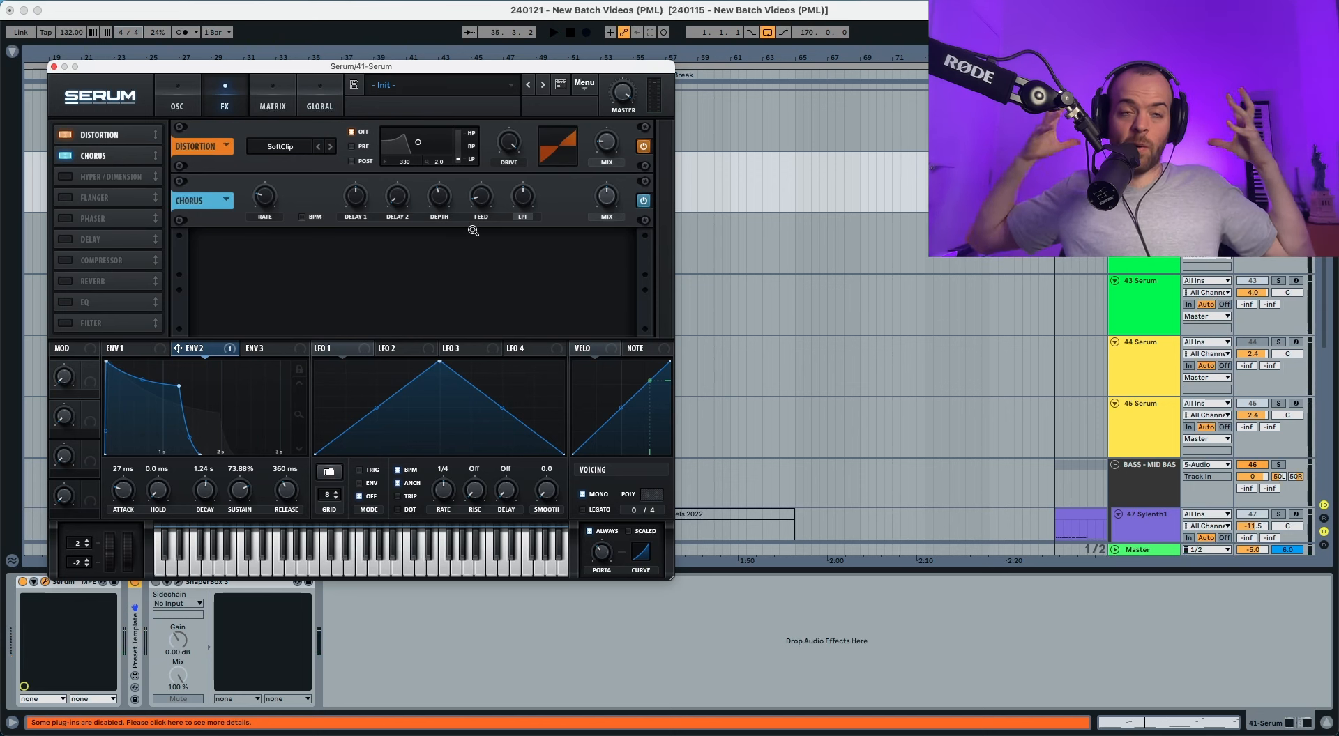
key(space)
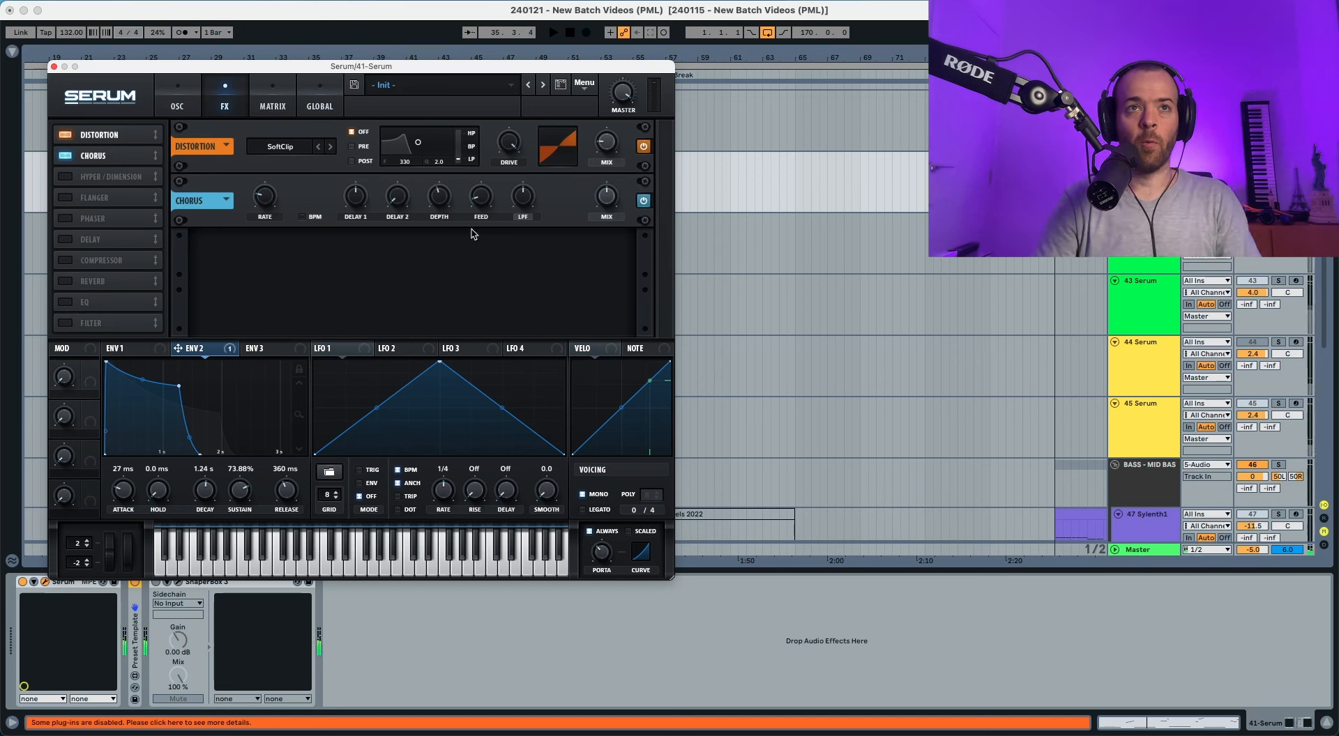
mouse_move(477, 201)
key(space)
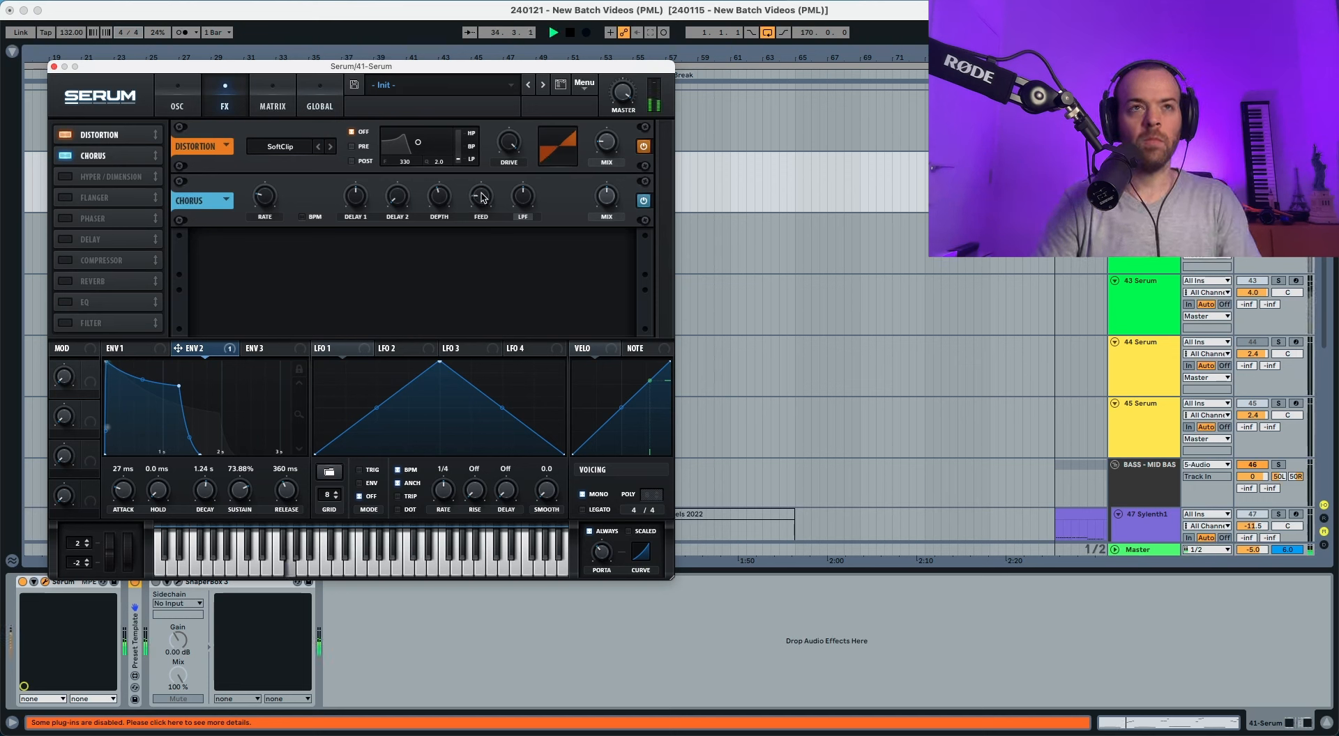
key(space)
Reduce the chorus mix to about 14% while listening to the lead.
mouse_move(524, 206)
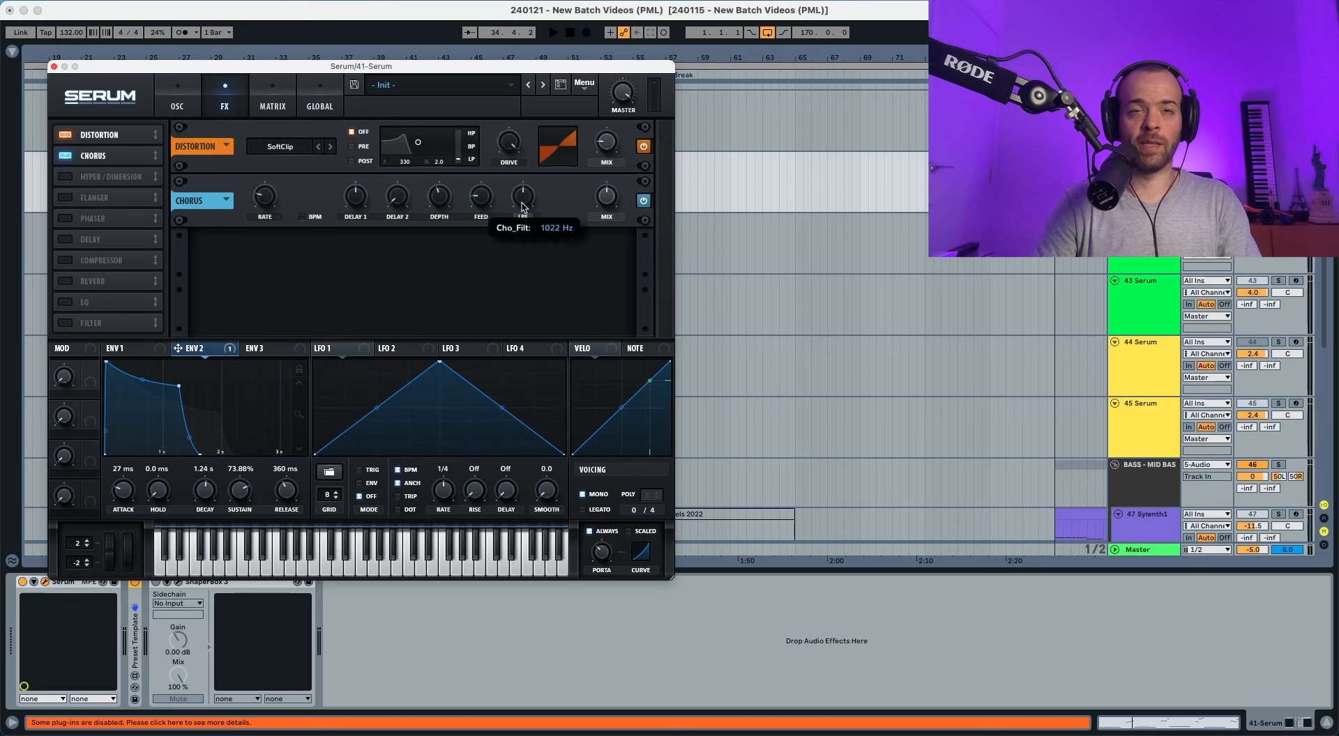
key(space)
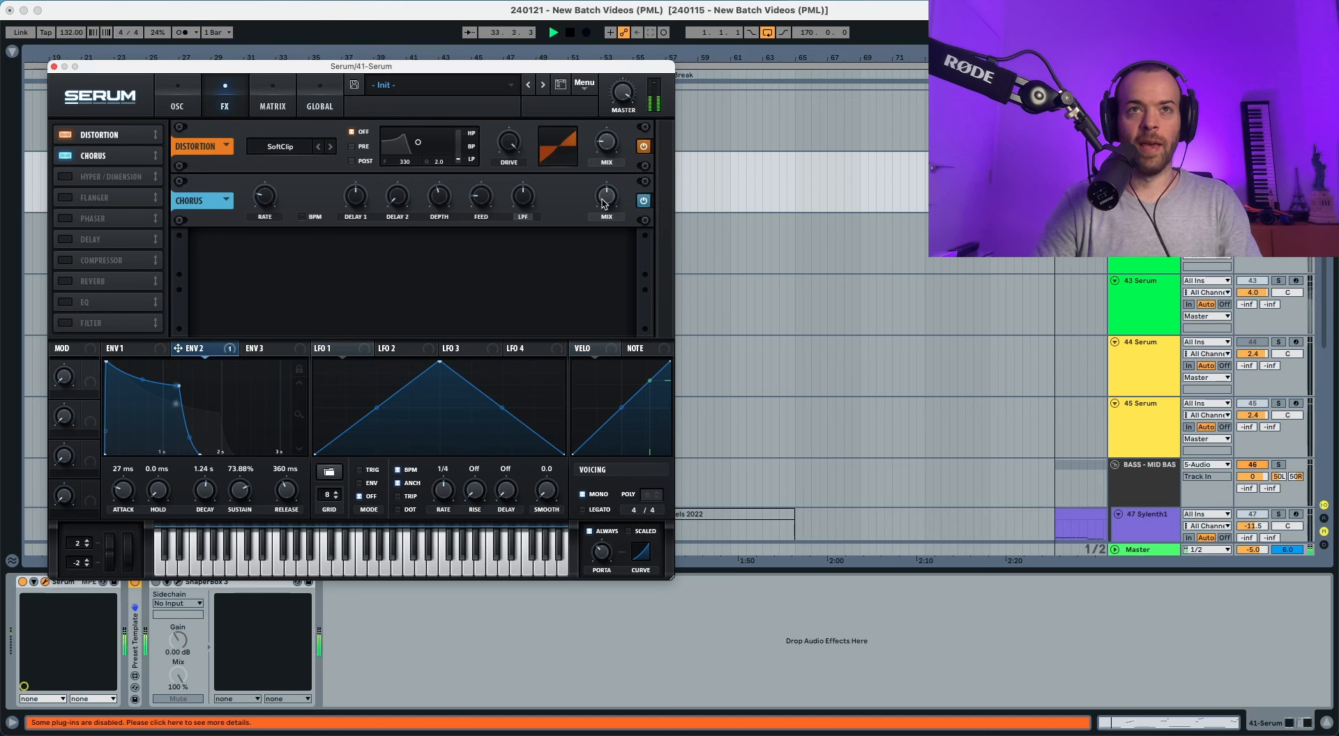
mouse_move(607, 202)
drag(605, 234, 603, 249)
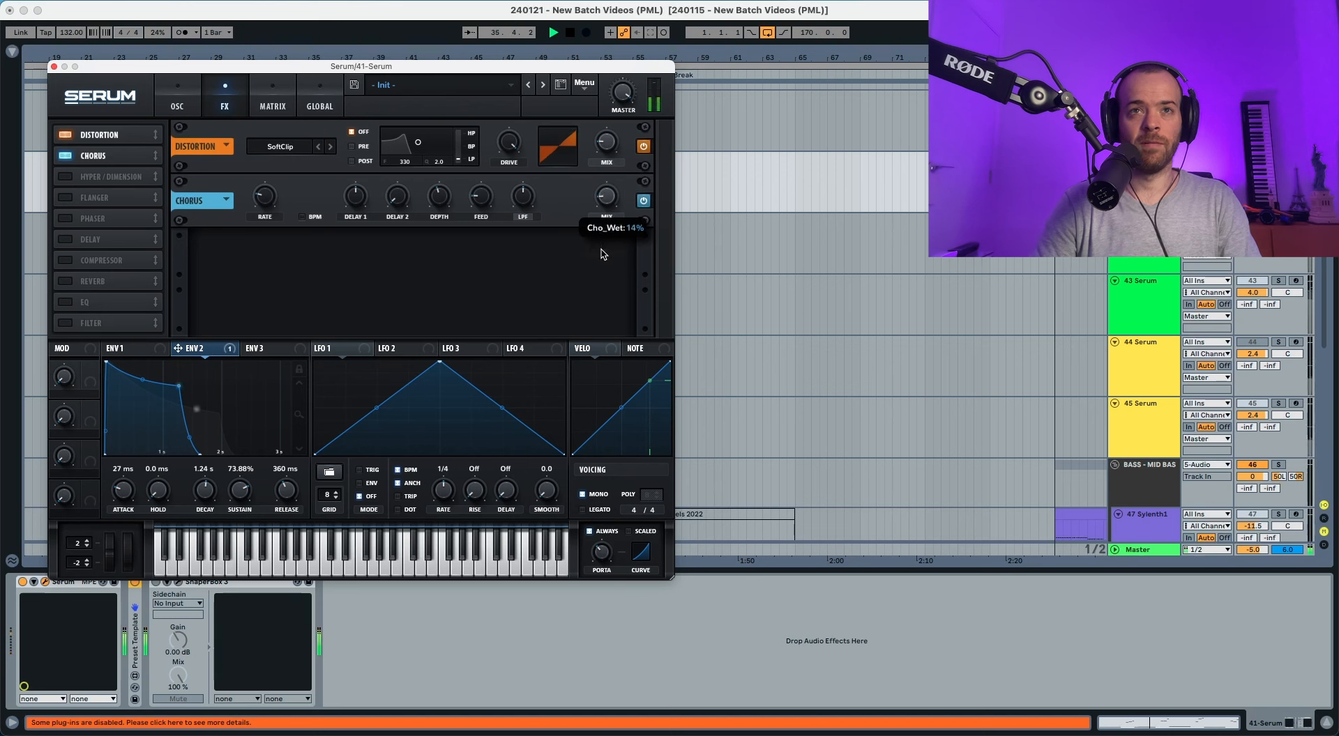
key(space)
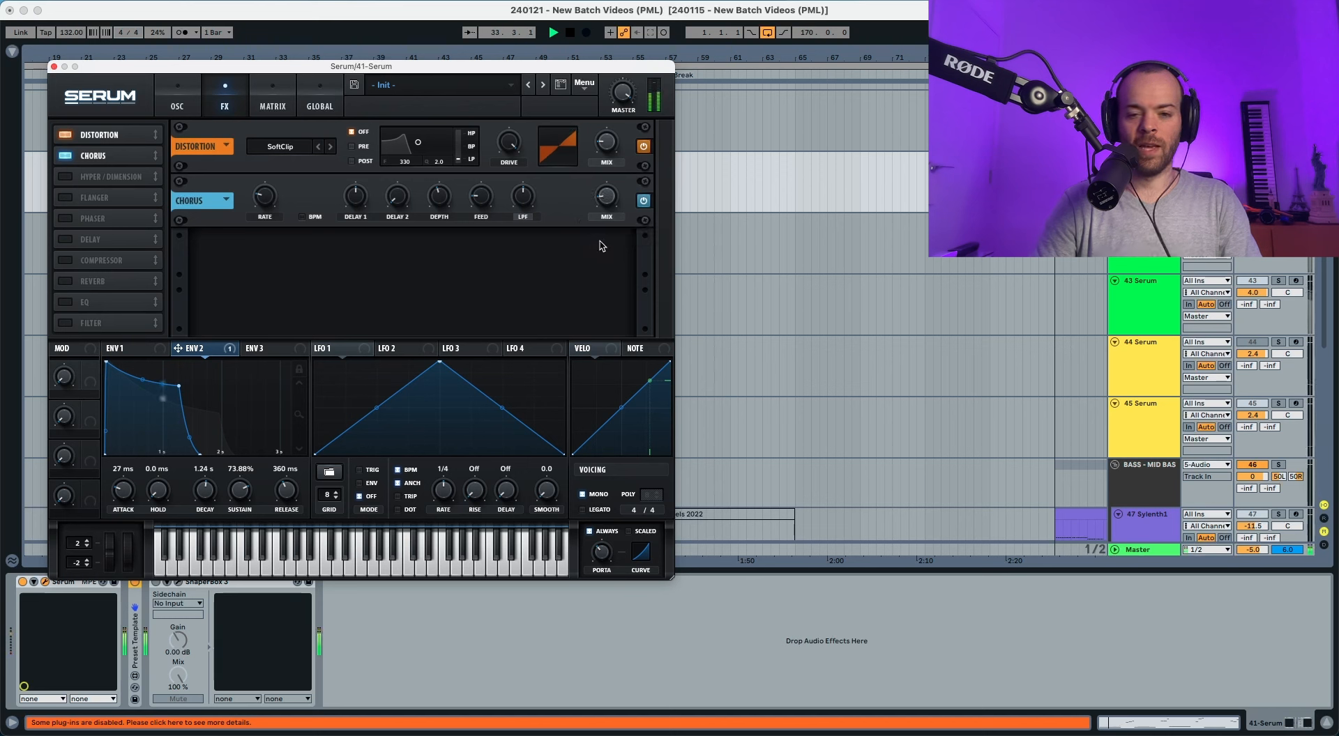
key(space)
Enable the delay directly after the chorus, set its right-channel time to 1/8, and audition it.
click(65, 239)
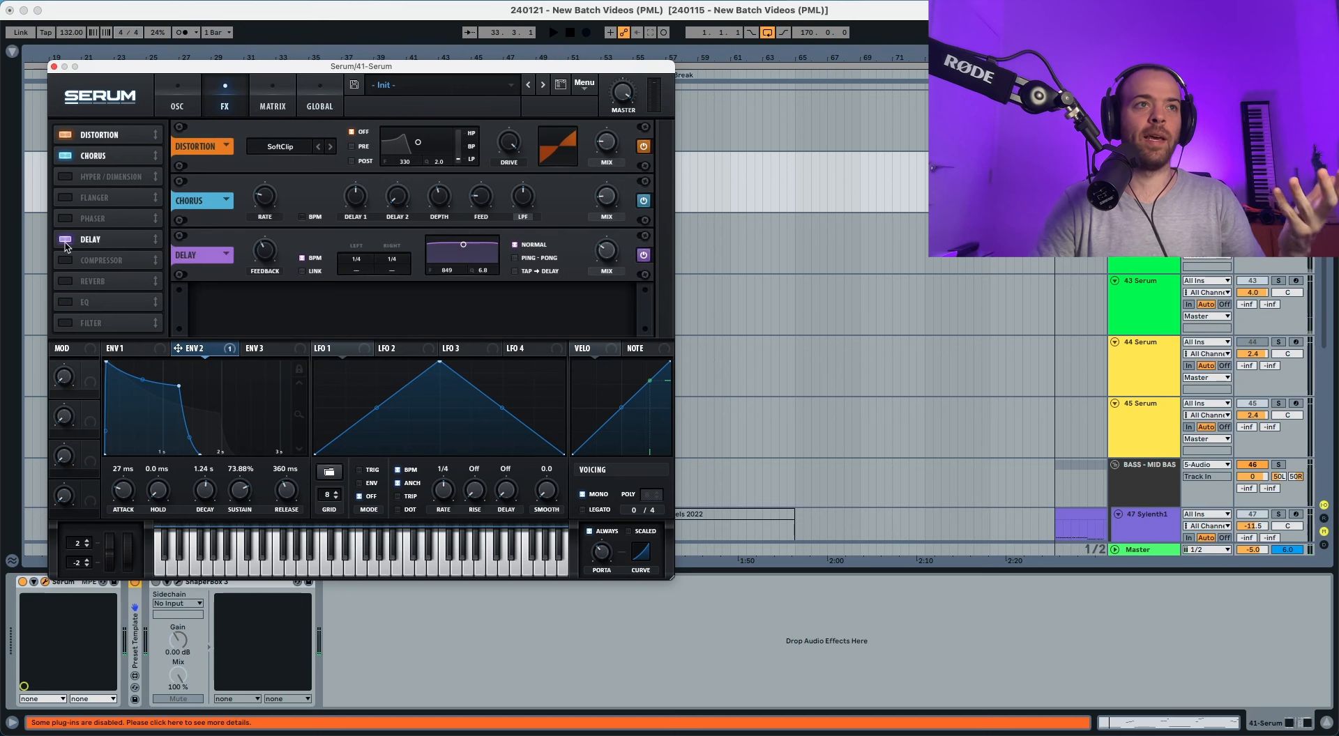
drag(65, 239, 64, 176)
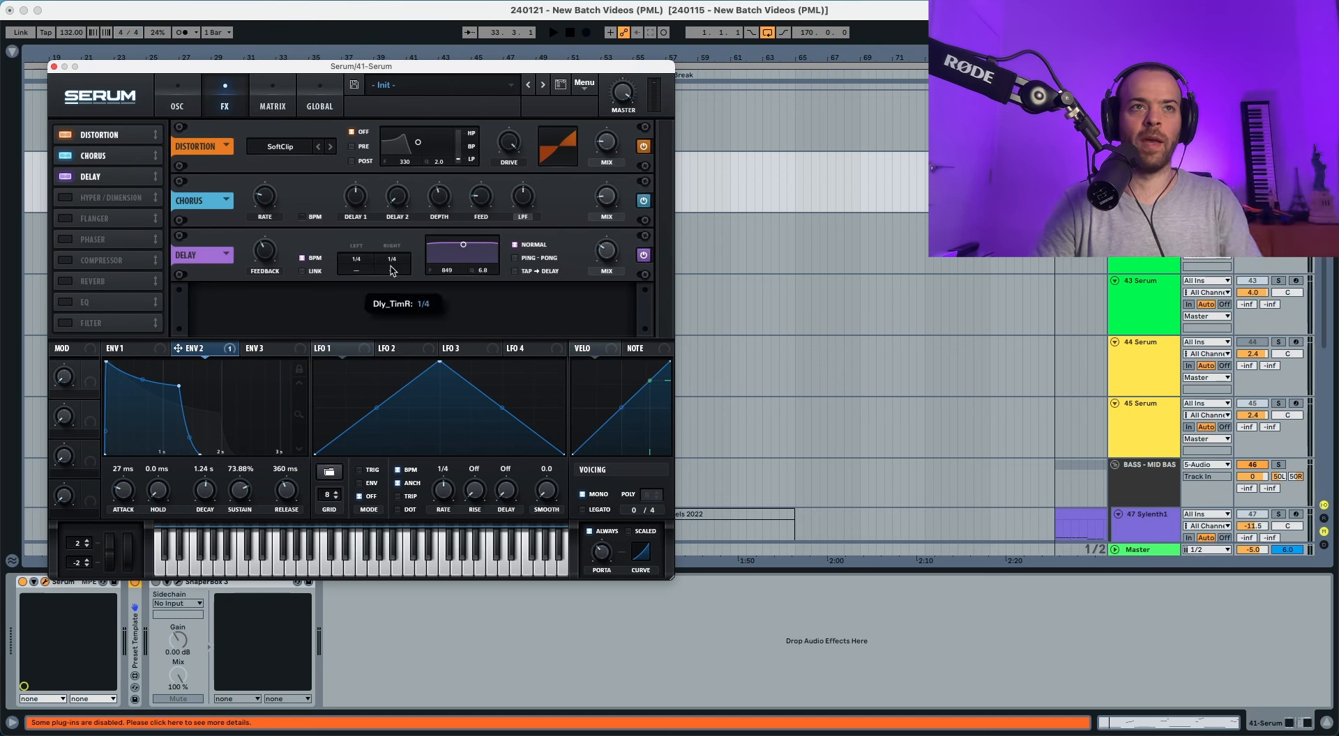
scroll(392, 272, down, 1)
key(space)
key(space)
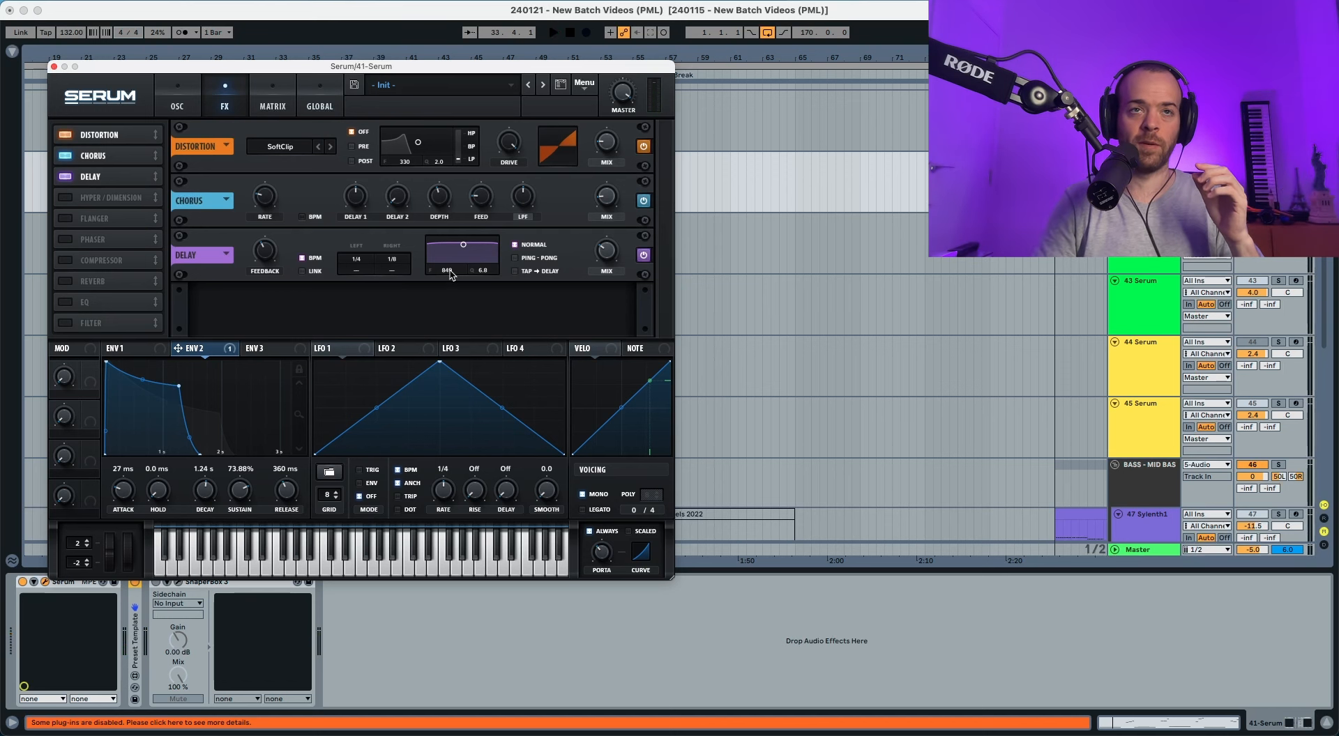
Set the delay filter's frequency to about 7678 and its Q to 3.6 while auditioning the lead.
drag(450, 276, 460, 220)
key(space)
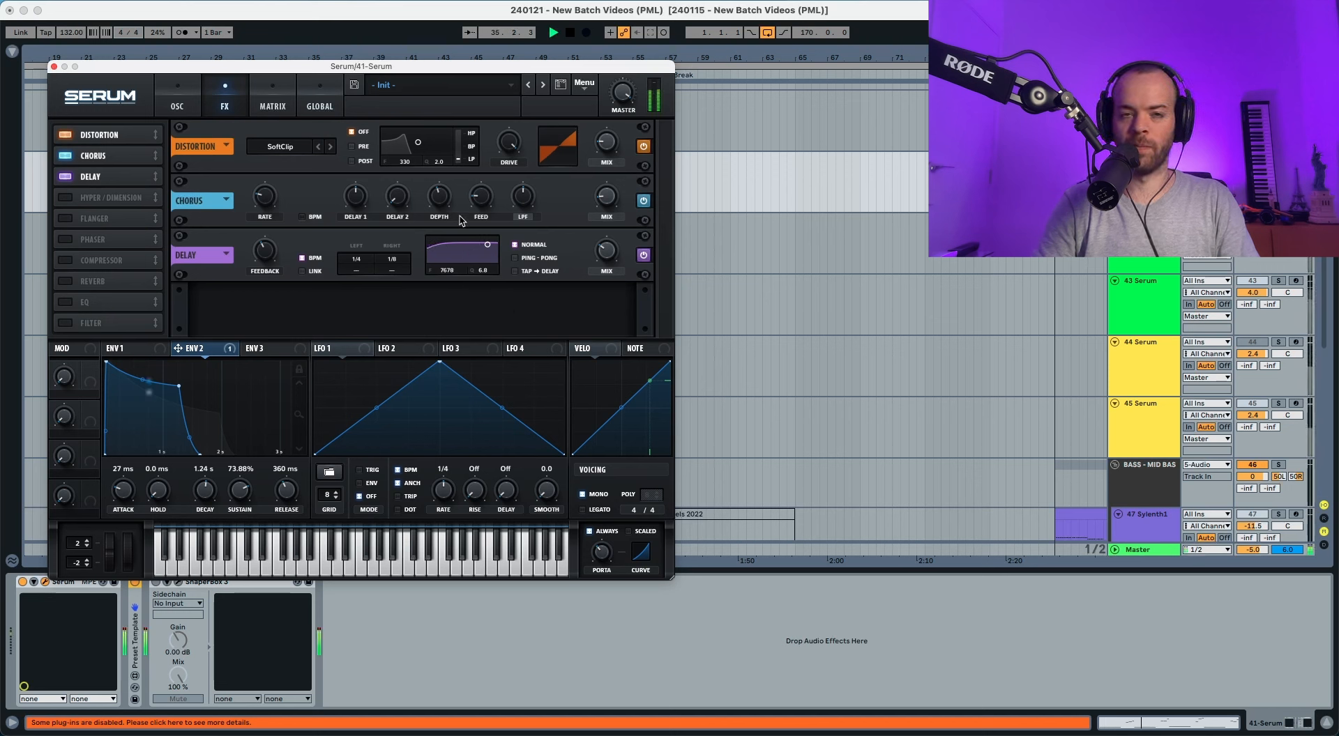
key(space)
drag(481, 274, 482, 345)
key(space)
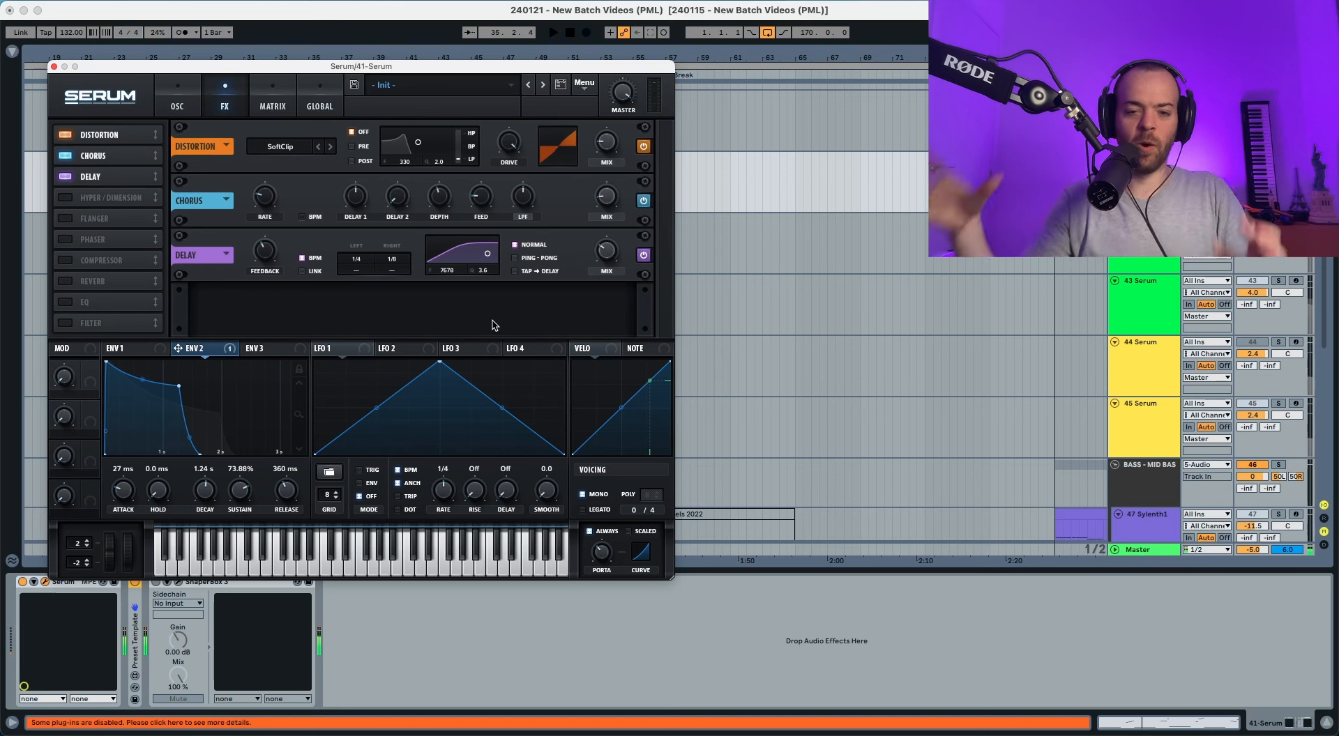
key(space)
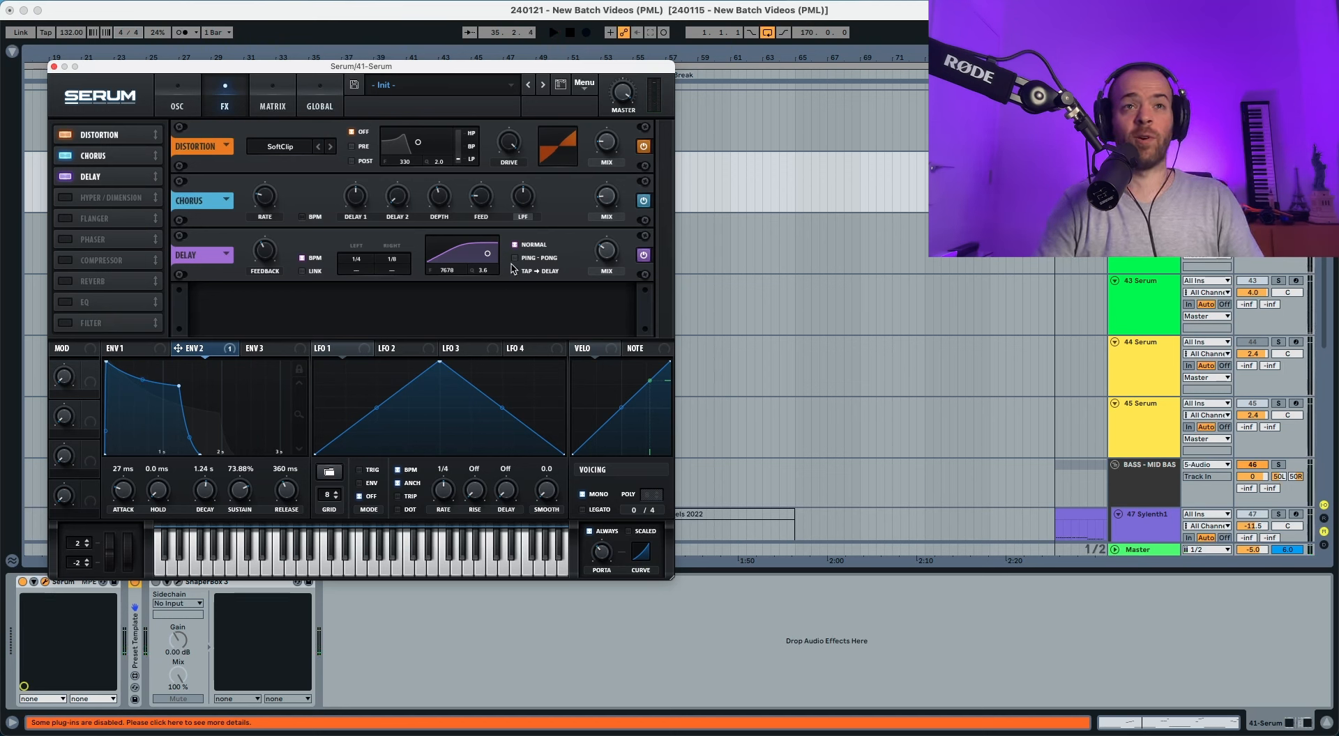
Switch the delay to Ping-Pong mode and lower its mix while listening to the lead.
click(537, 258)
key(space)
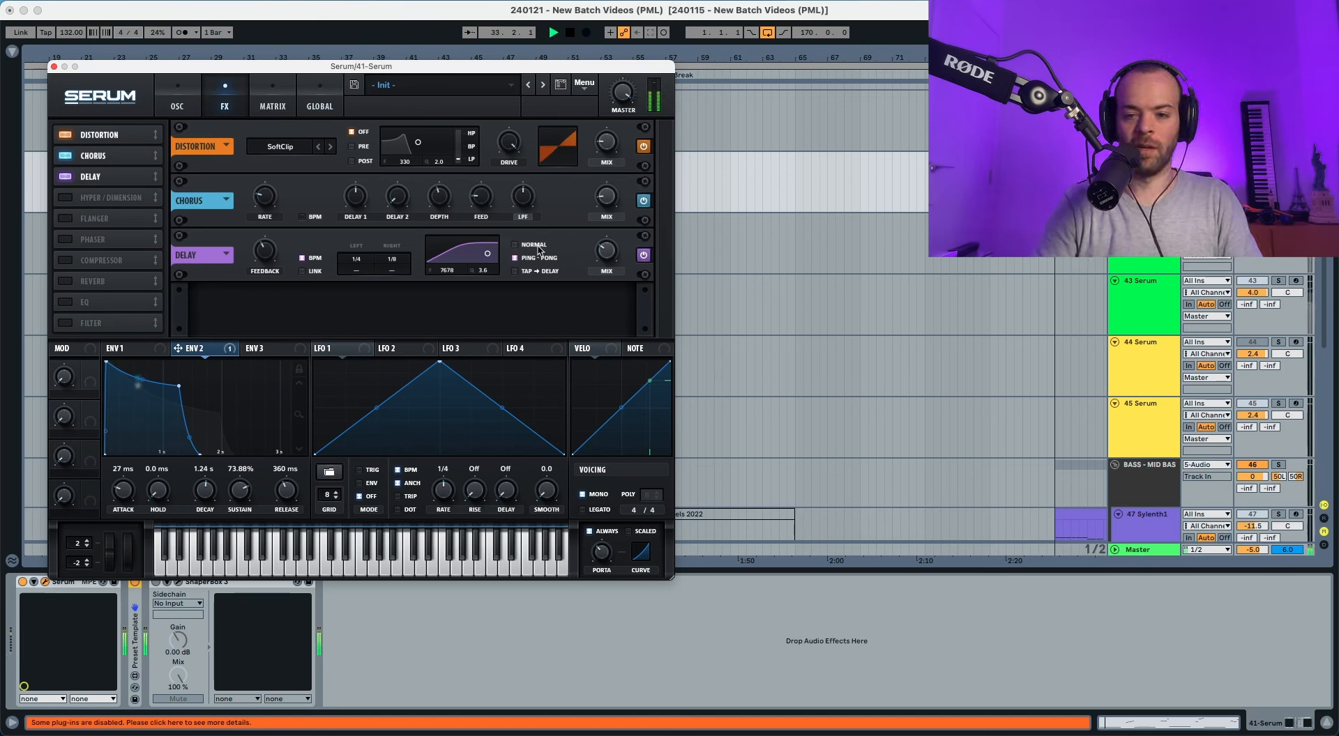
drag(602, 250, 601, 282)
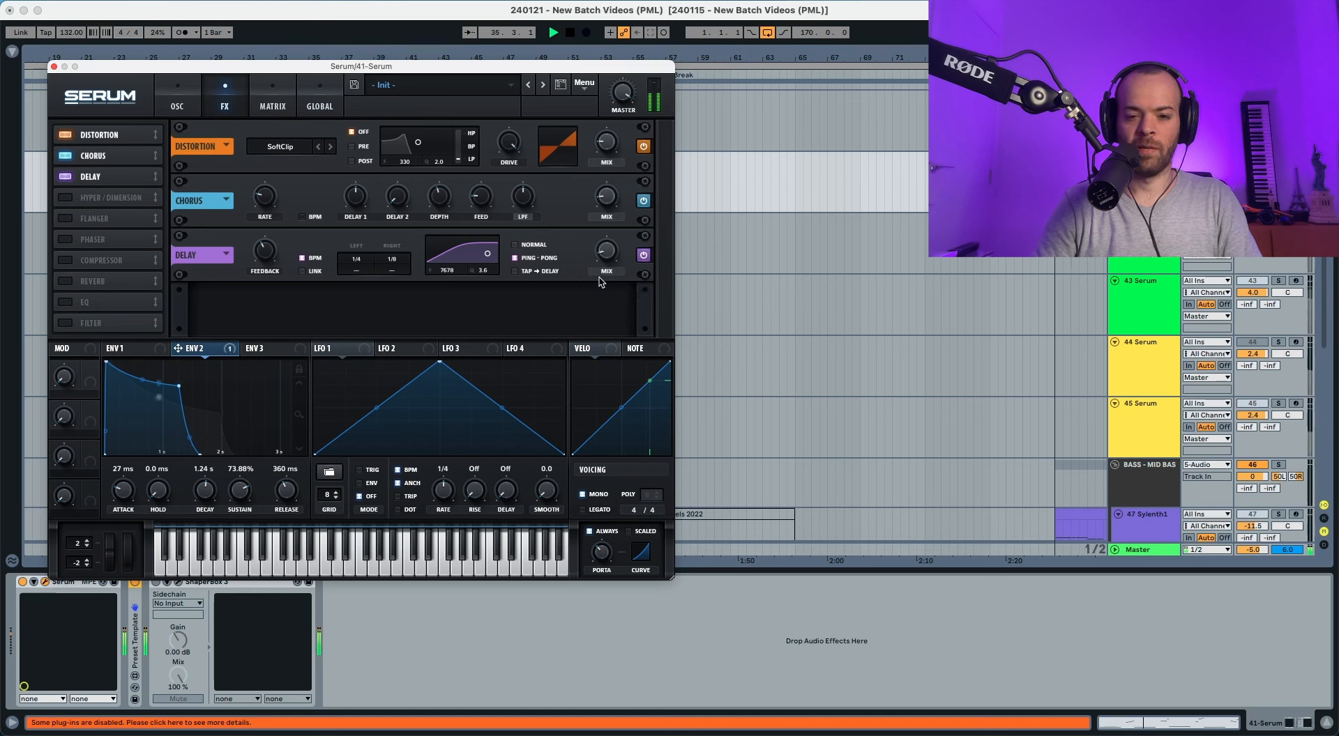
key(space)
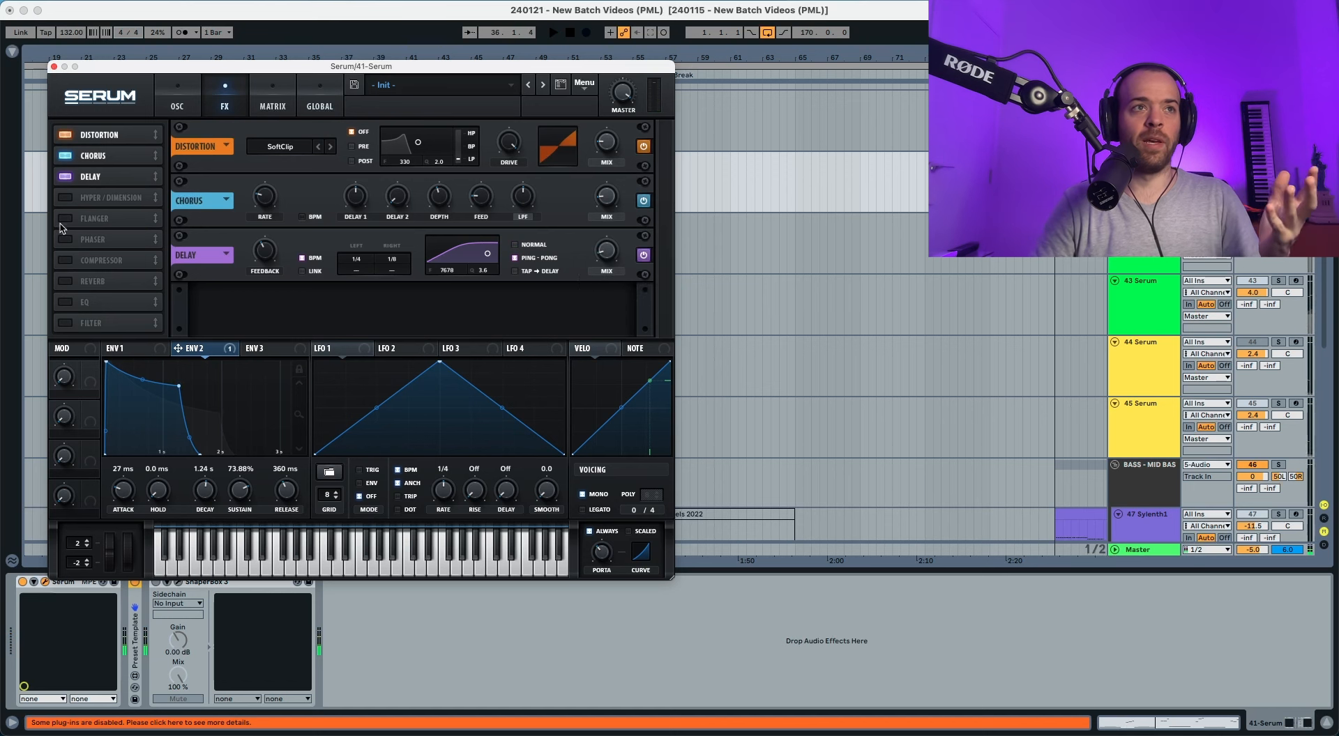
Enable the compressor, place it directly after the delay, and audition the sound.
click(65, 261)
drag(84, 255, 85, 199)
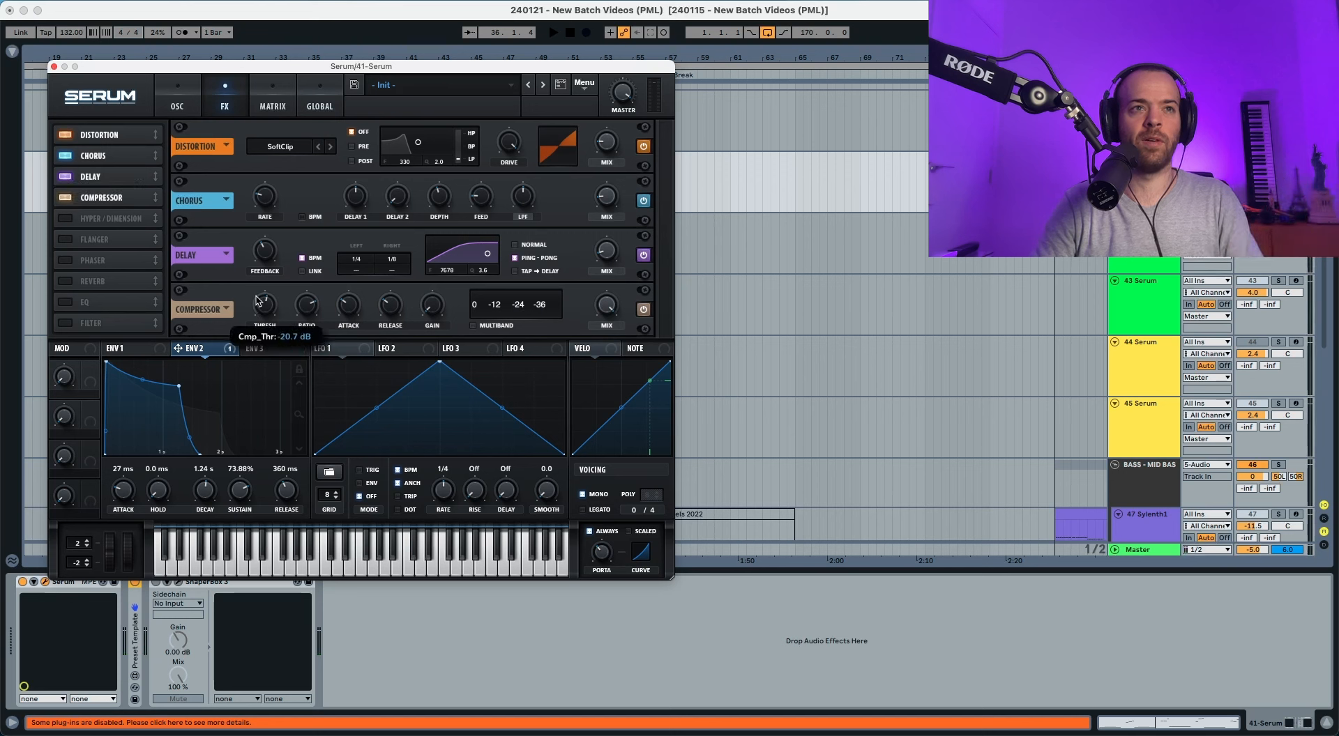
key(space)
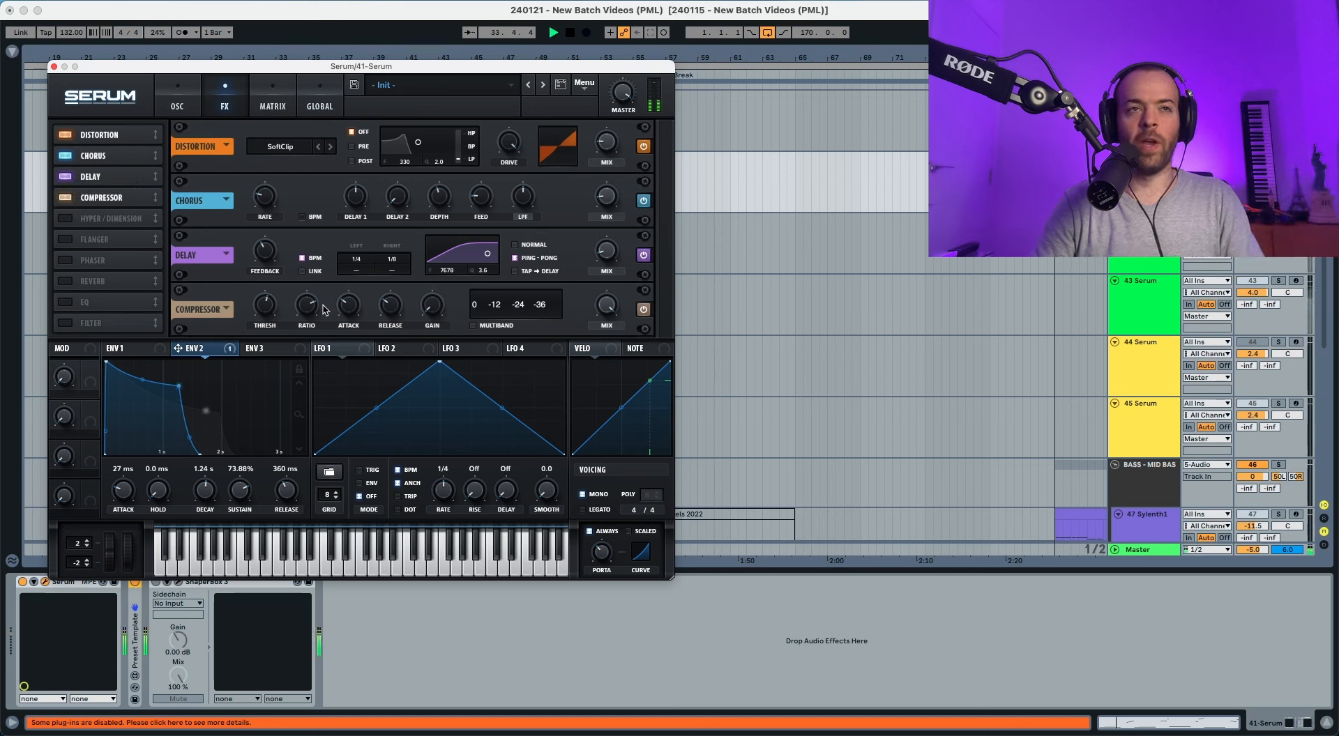
key(space)
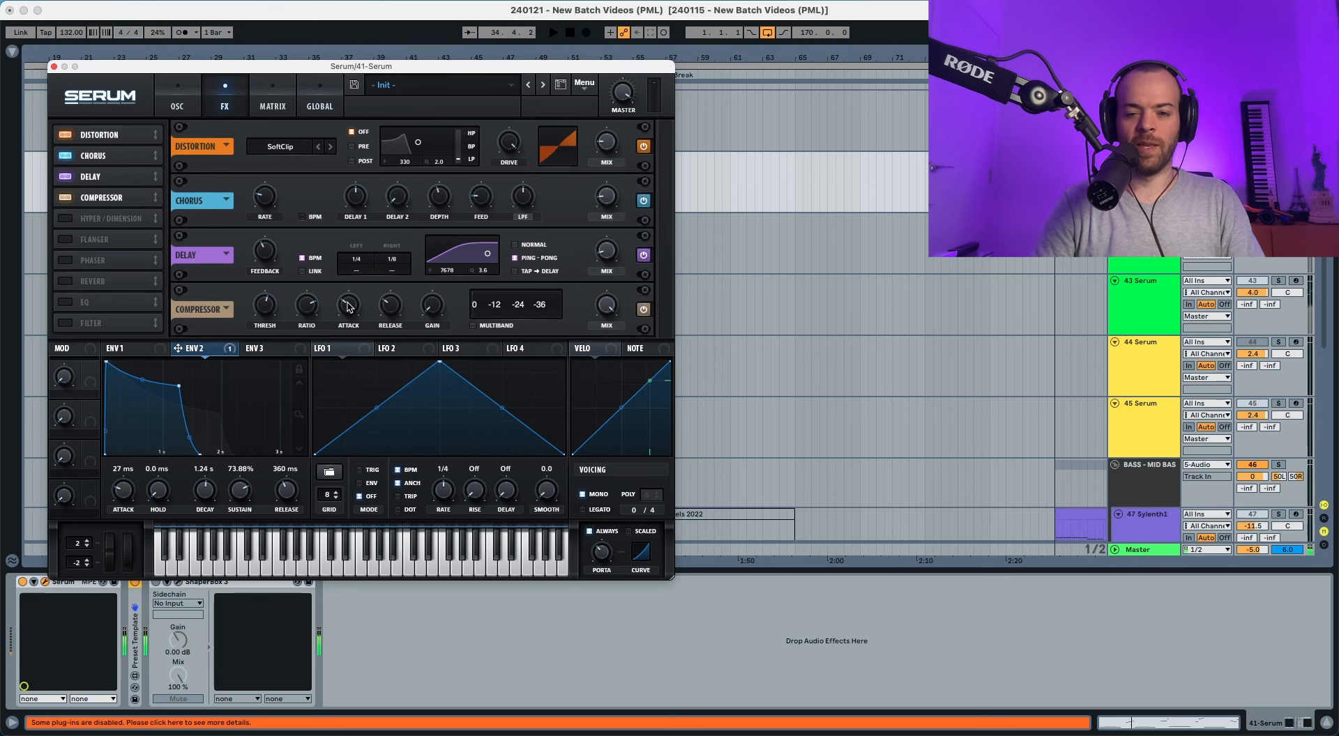
mouse_move(349, 307)
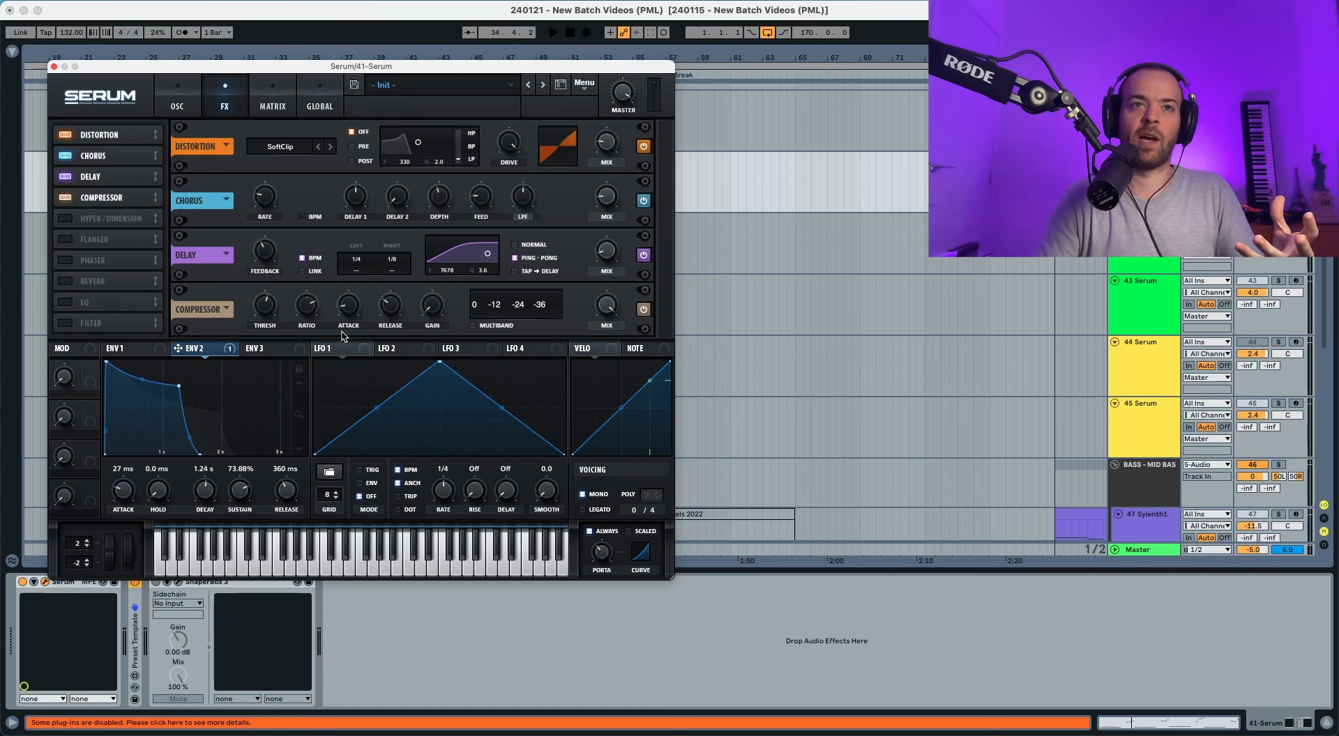
Turn on the compressor's Multiband mode and reduce its mix while auditioning the lead.
click(473, 326)
key(space)
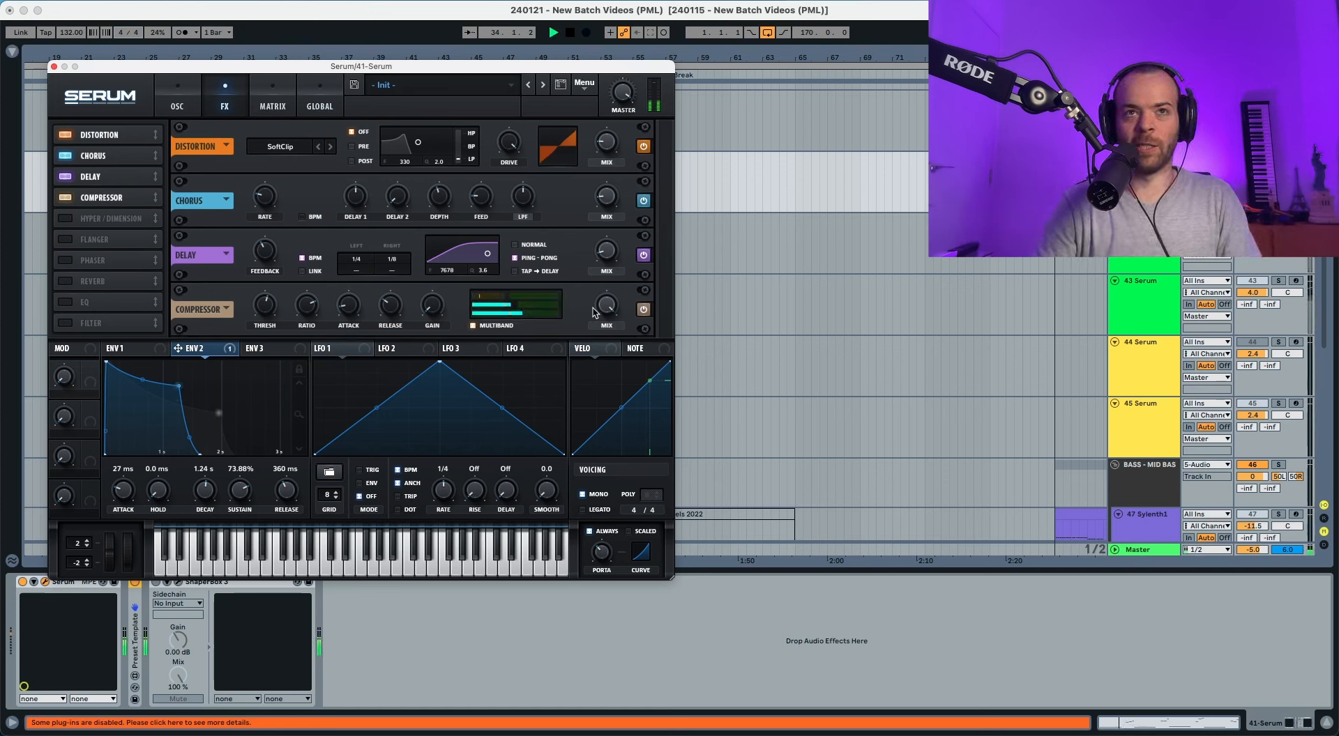
drag(609, 307, 610, 339)
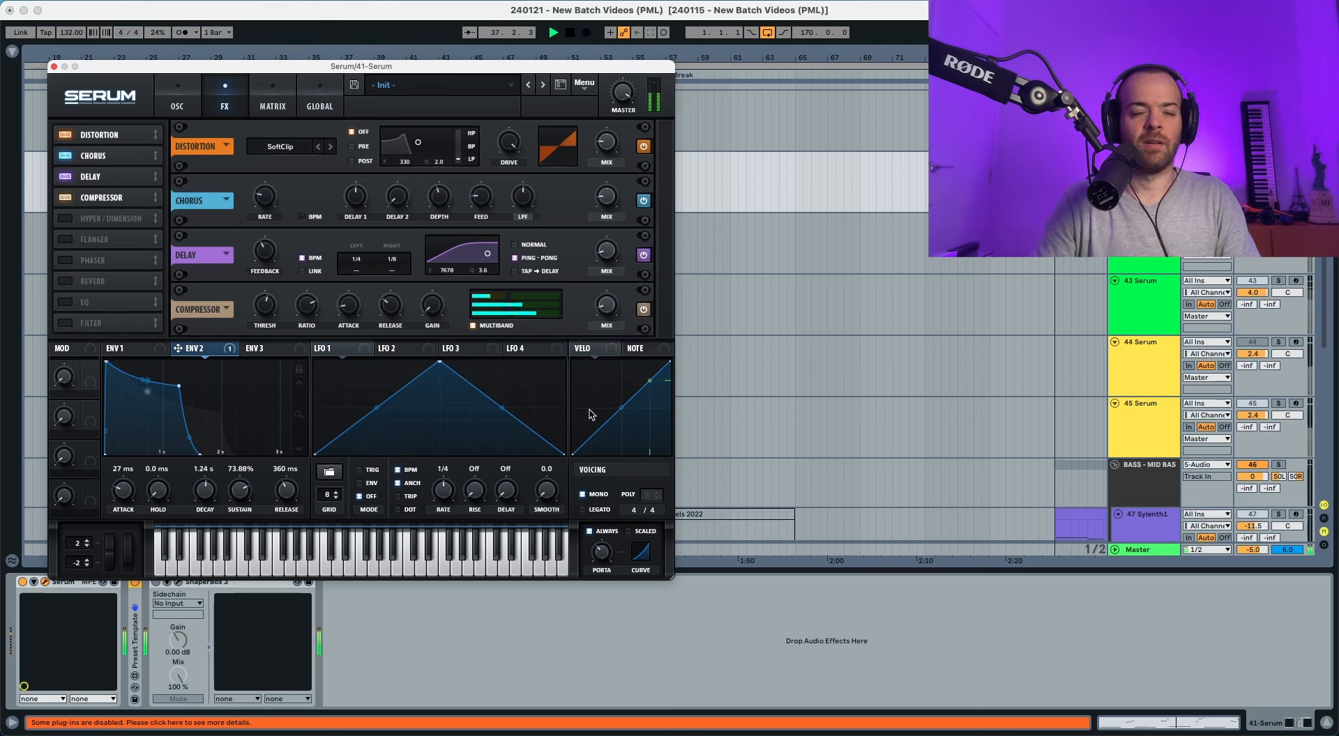
key(space)
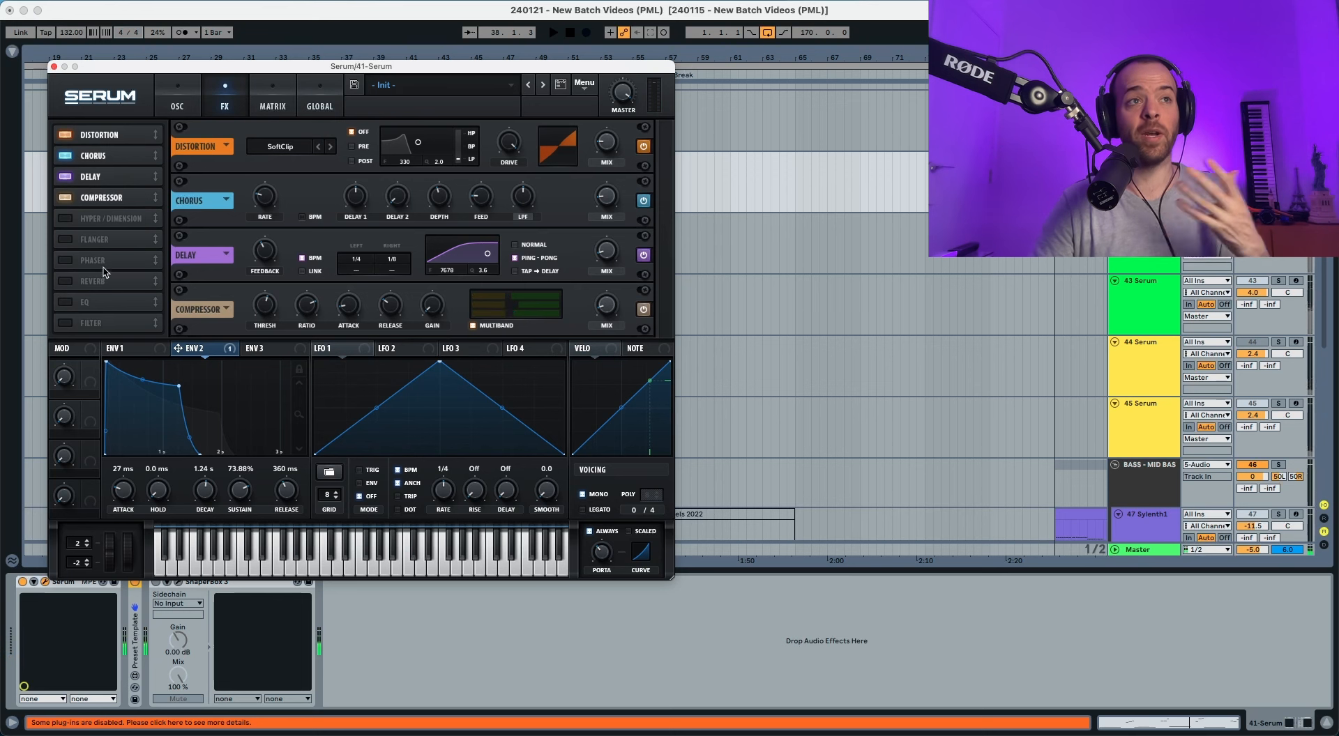
Enable the reverb directly after the compressor and raise its high cut while auditioning the lead.
drag(103, 281, 106, 223)
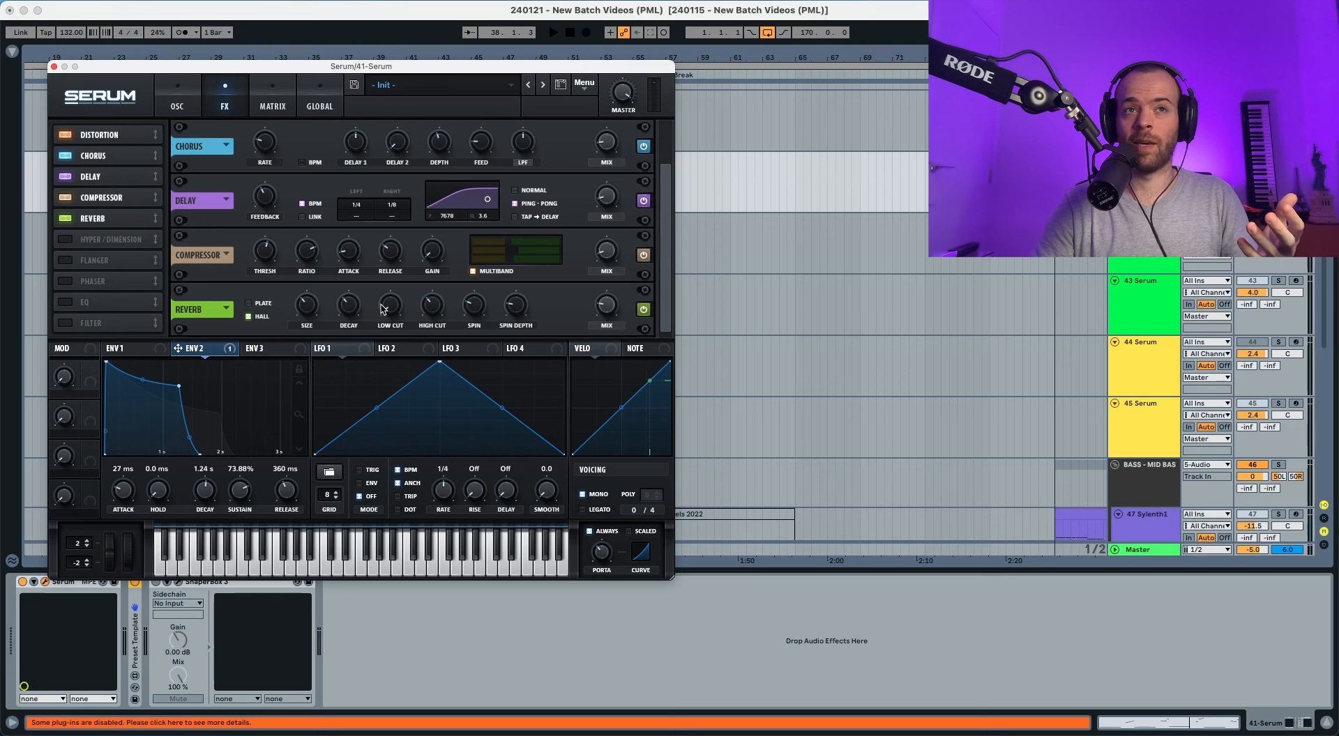
mouse_move(432, 310)
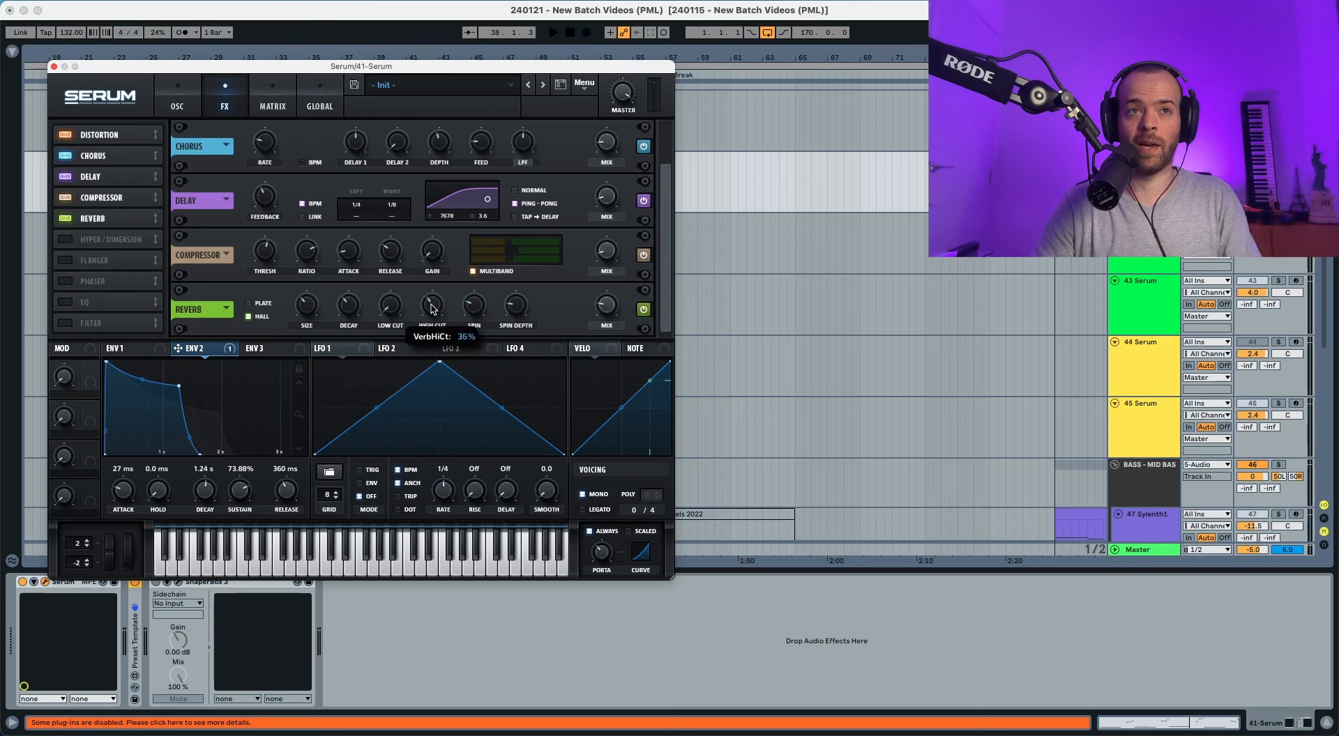
key(space)
drag(440, 289, 442, 272)
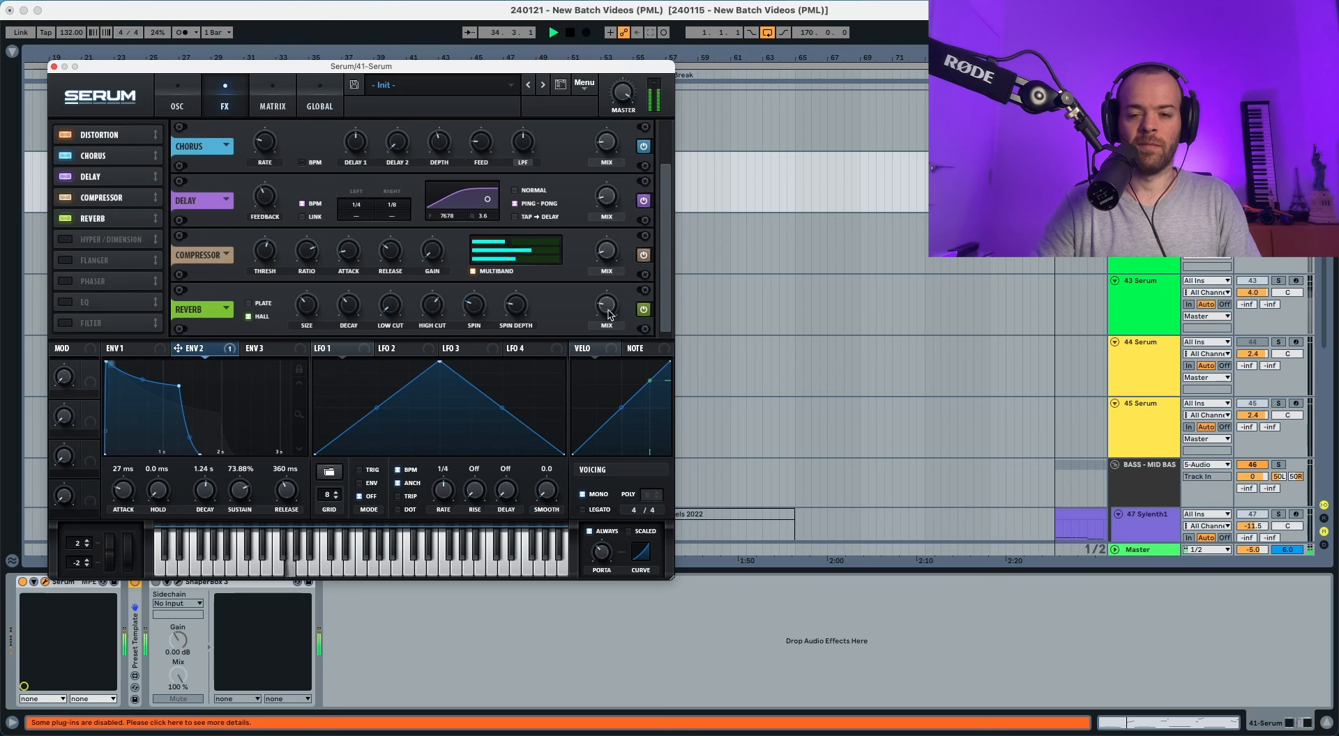
key(space)
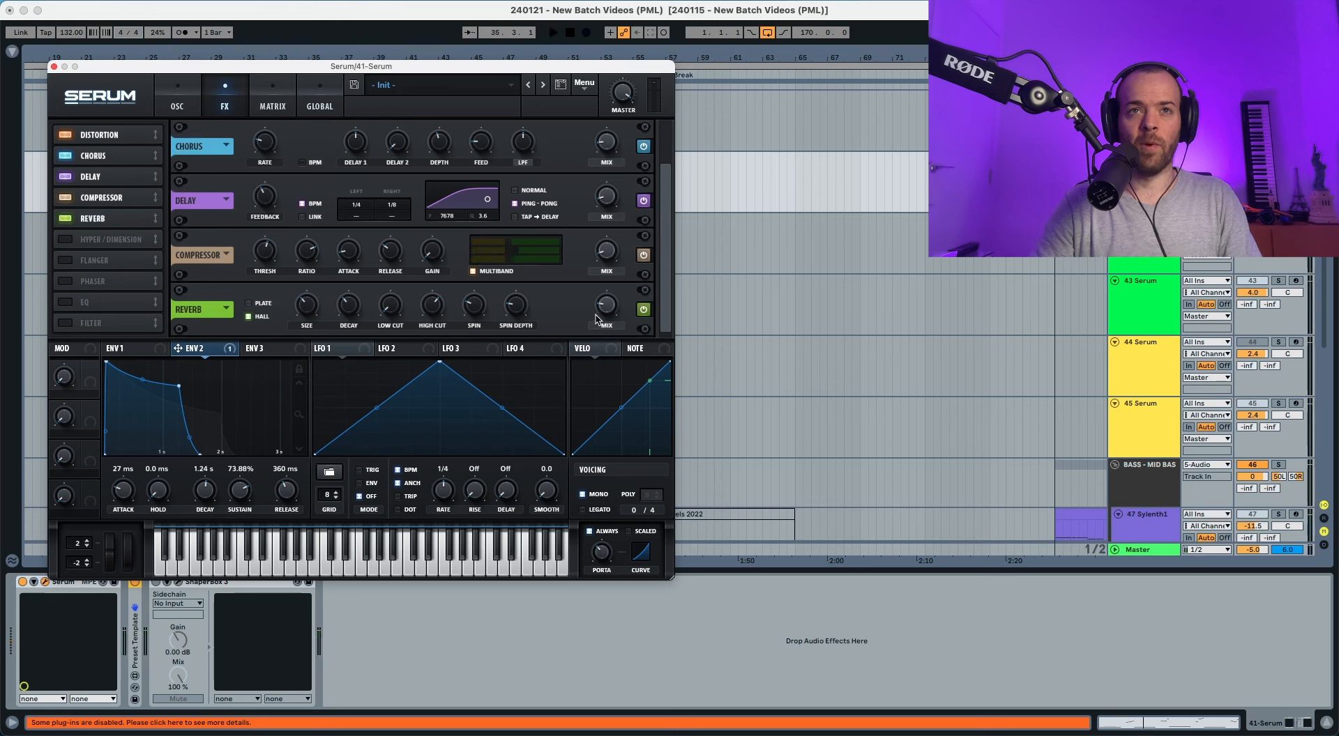
Raise the reverb mix slightly and listen to the lead.
mouse_move(606, 311)
drag(608, 301, 608, 298)
key(space)
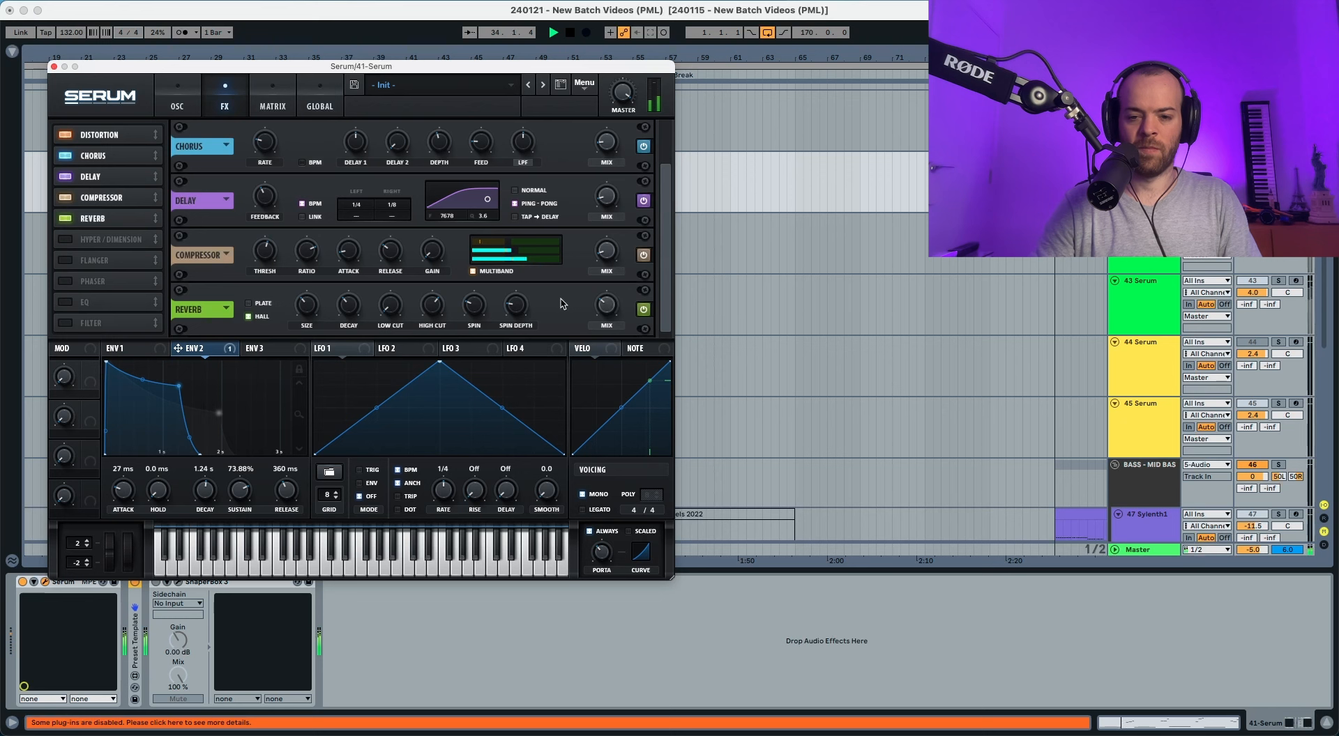
key(space)
Enable the EQ directly after the reverb and set its low band to a low cut and its high band to a high cut.
click(66, 302)
drag(89, 301, 90, 234)
click(370, 323)
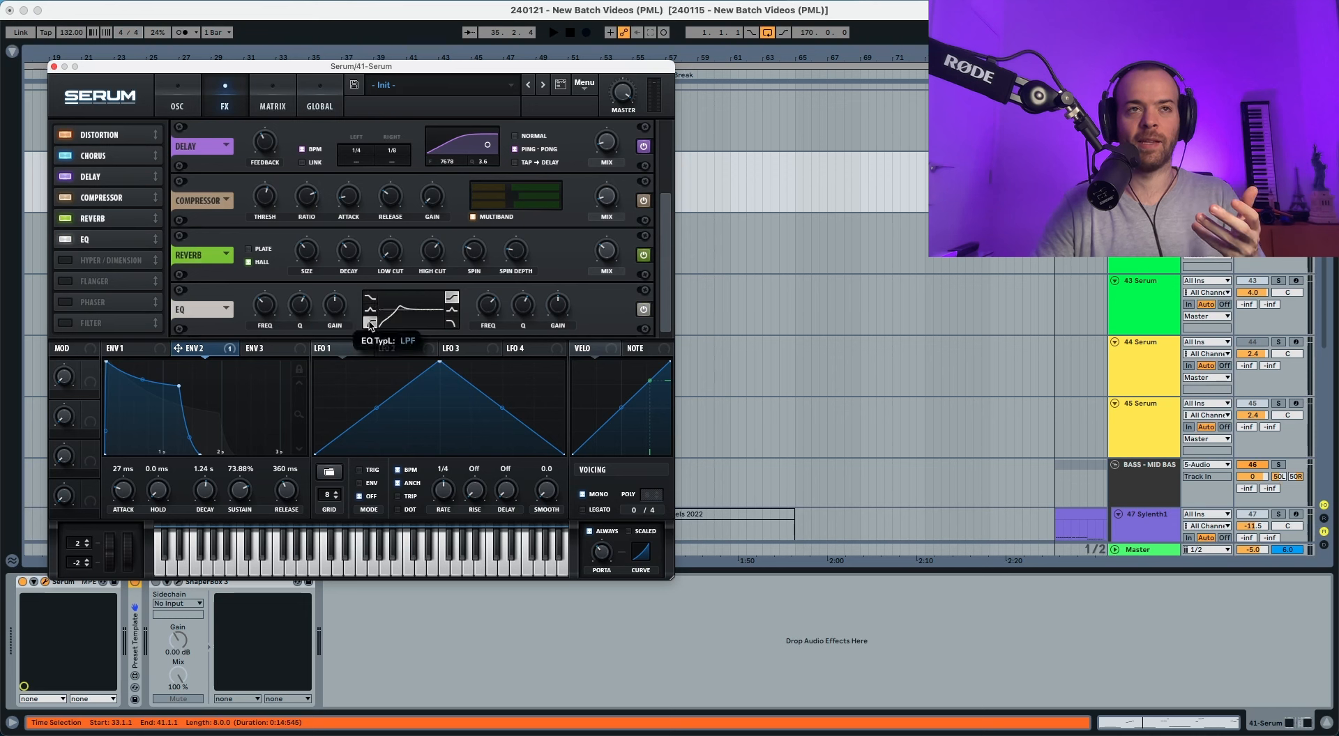
click(451, 323)
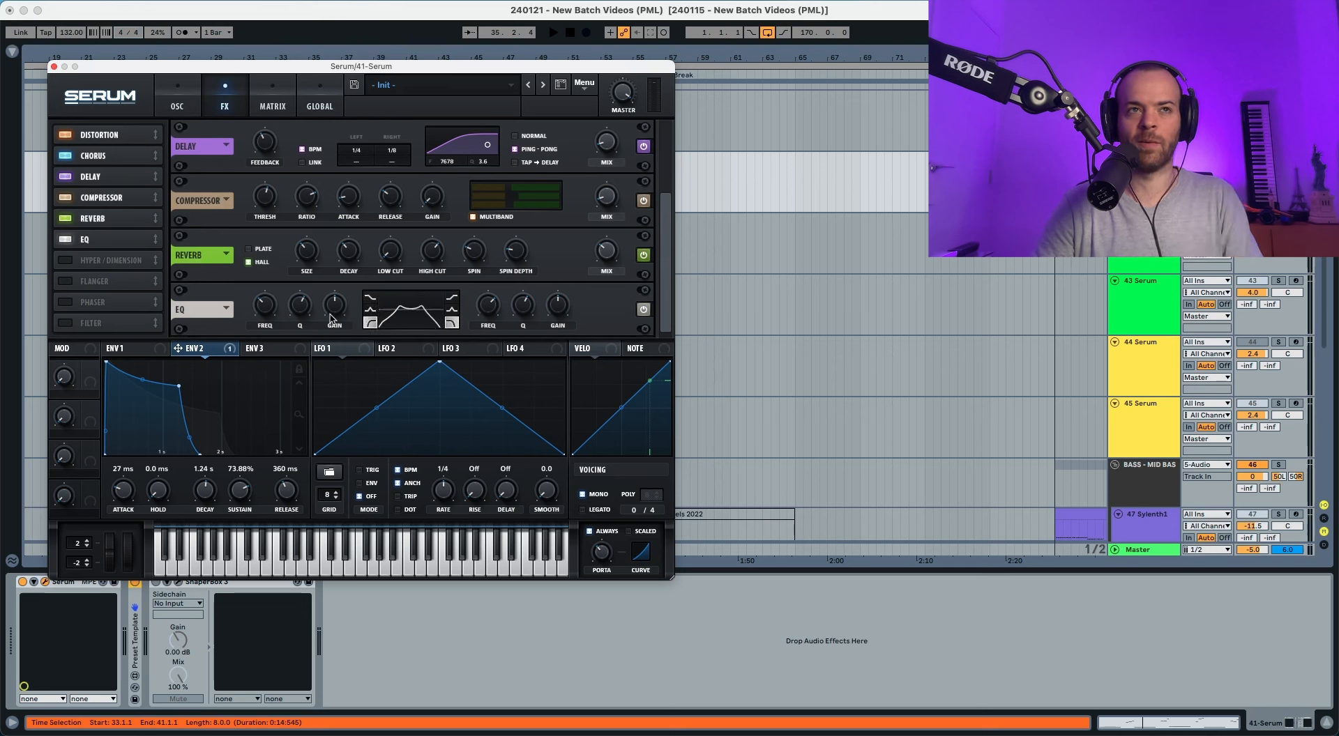
Lower the Q of both EQ bands to flatten the resonant peaks at the cutoffs, and audition the lead.
key(space)
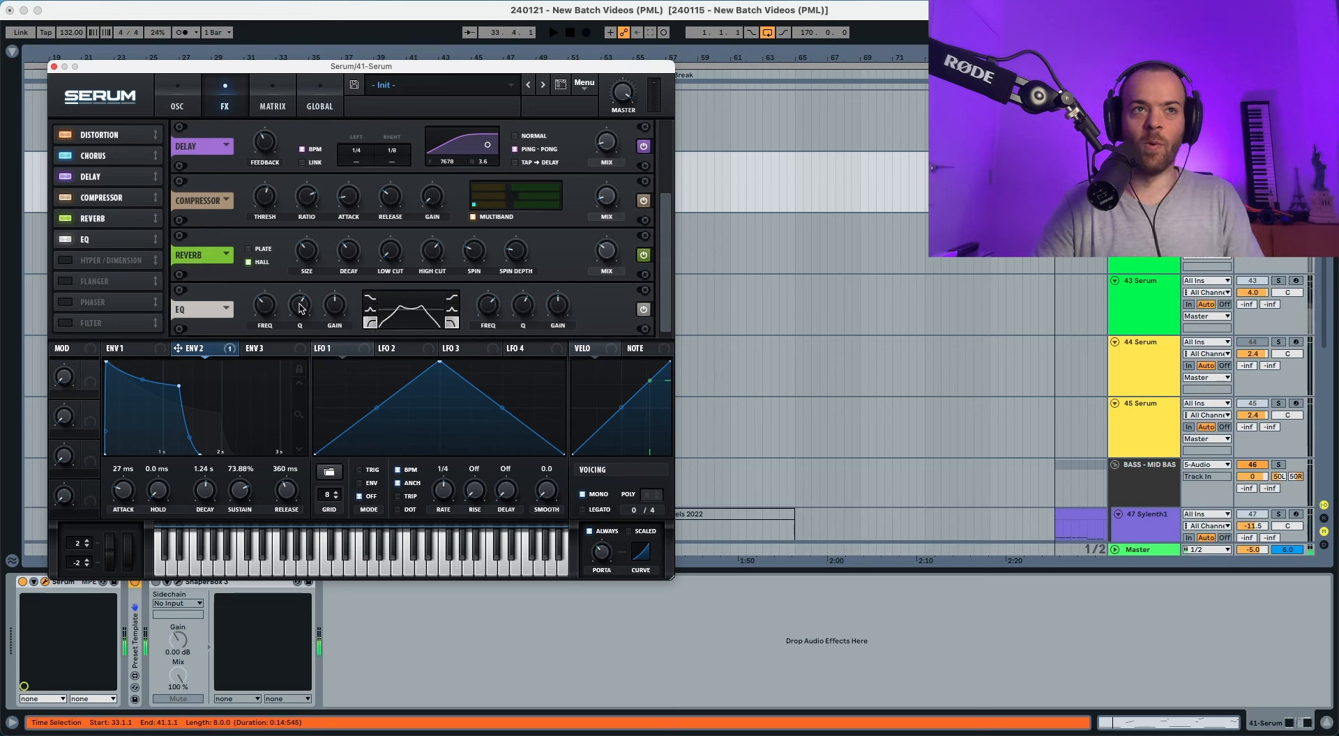
drag(301, 307, 300, 319)
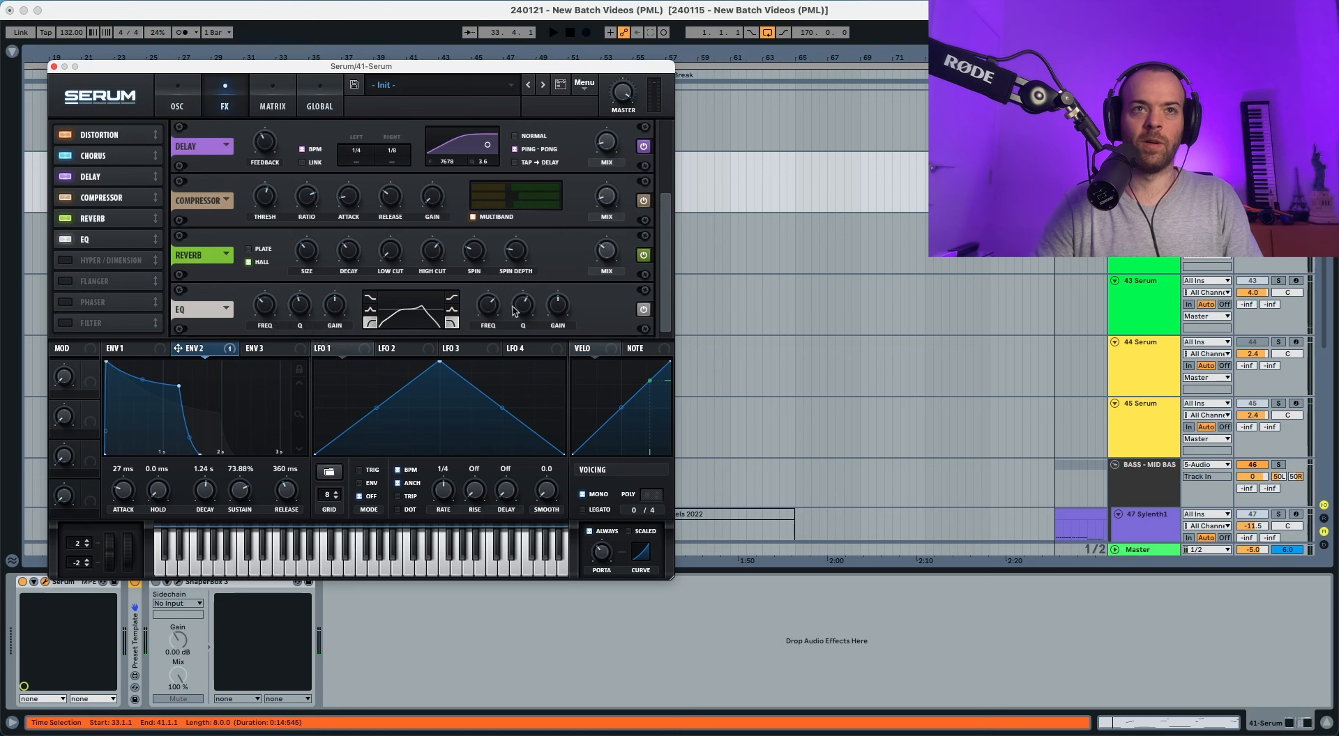
drag(525, 303, 522, 321)
key(space)
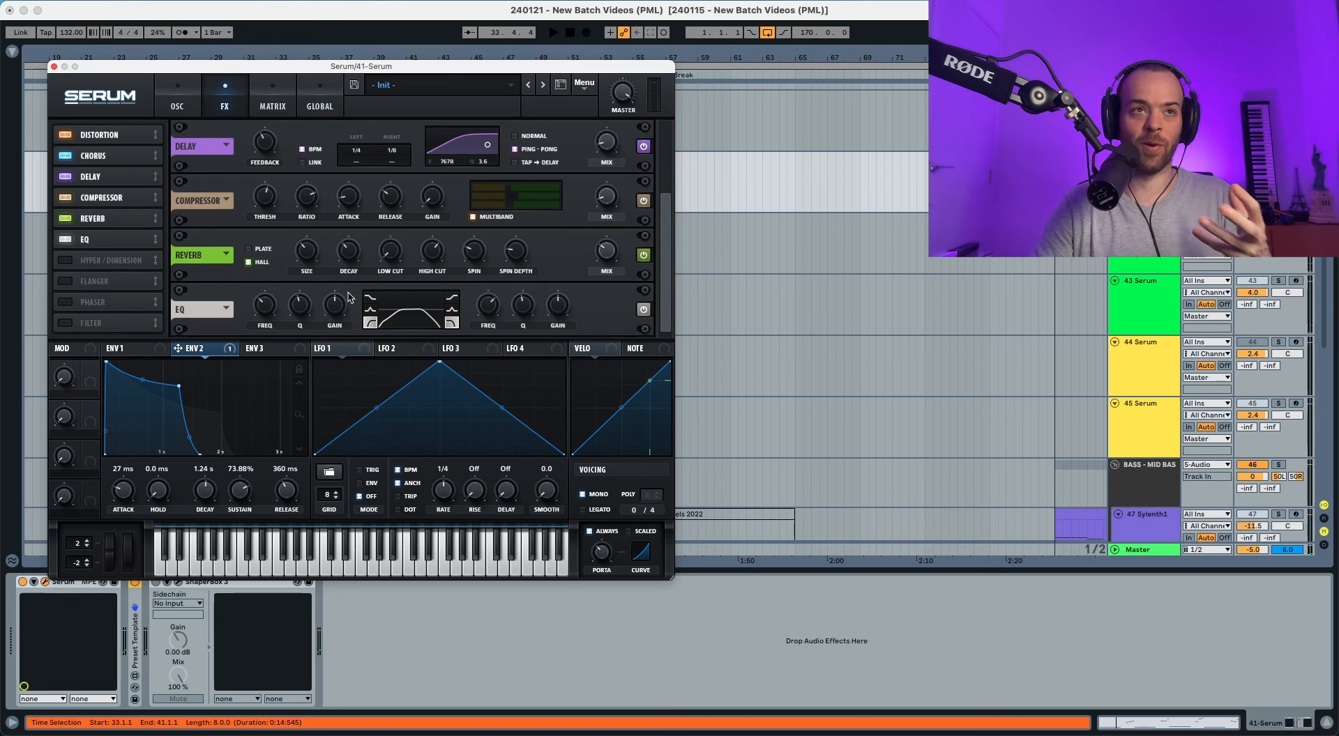
Lower the EQ's low-cut frequency to about 70 Hz and raise its high cut to about 10 kHz while auditioning the lead.
mouse_move(265, 313)
drag(264, 312, 264, 328)
key(space)
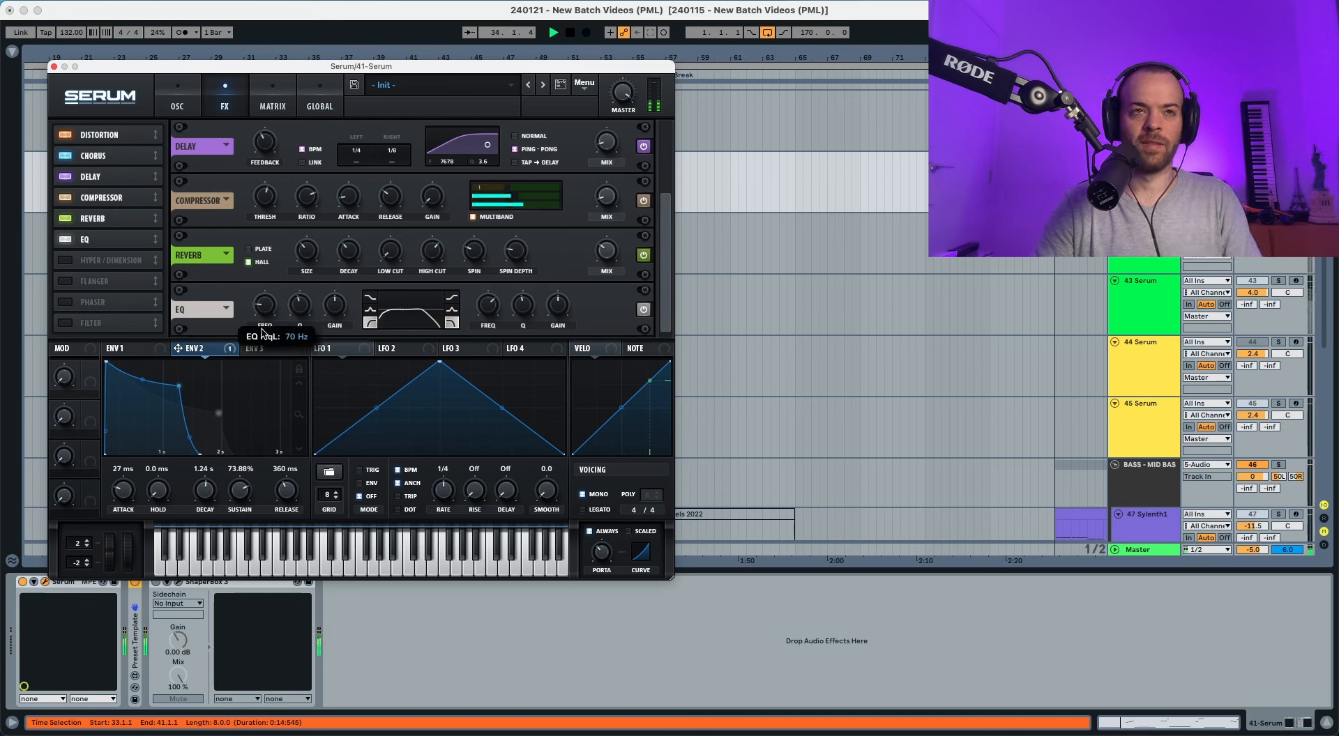
mouse_move(489, 291)
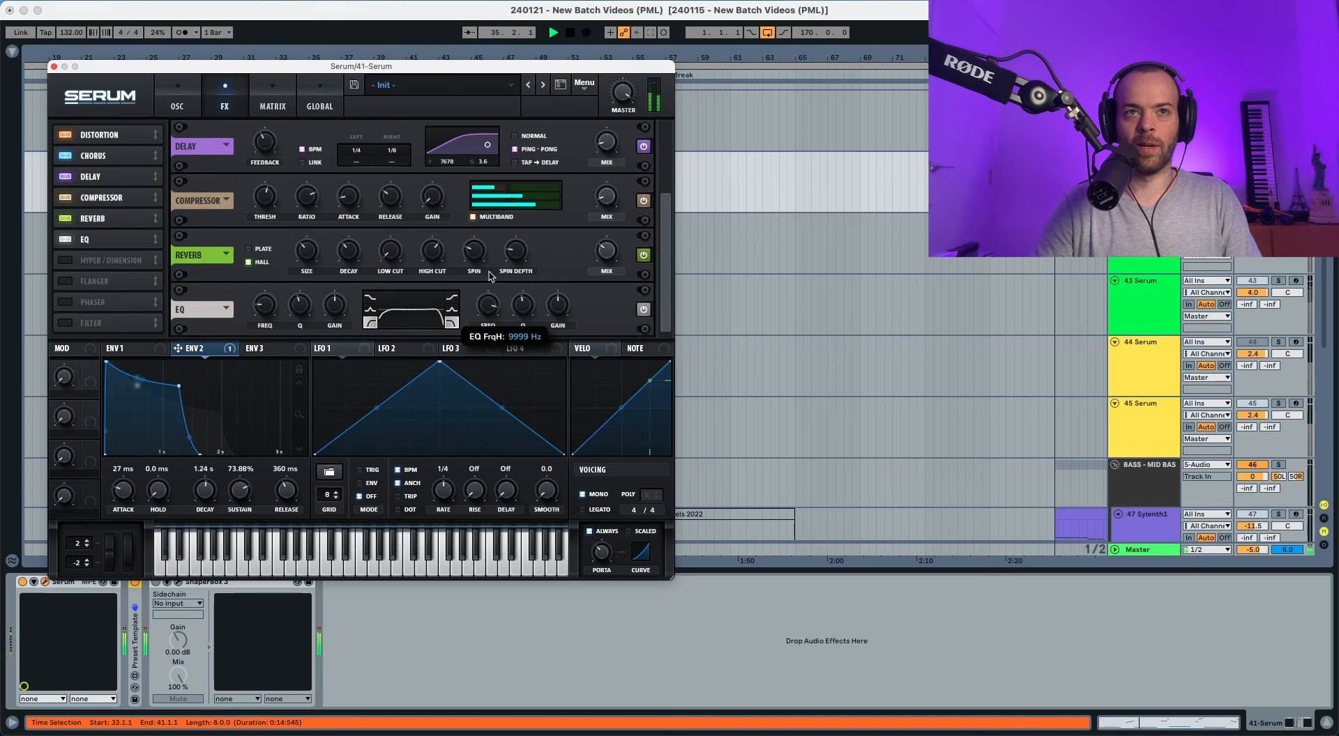
drag(491, 275, 493, 266)
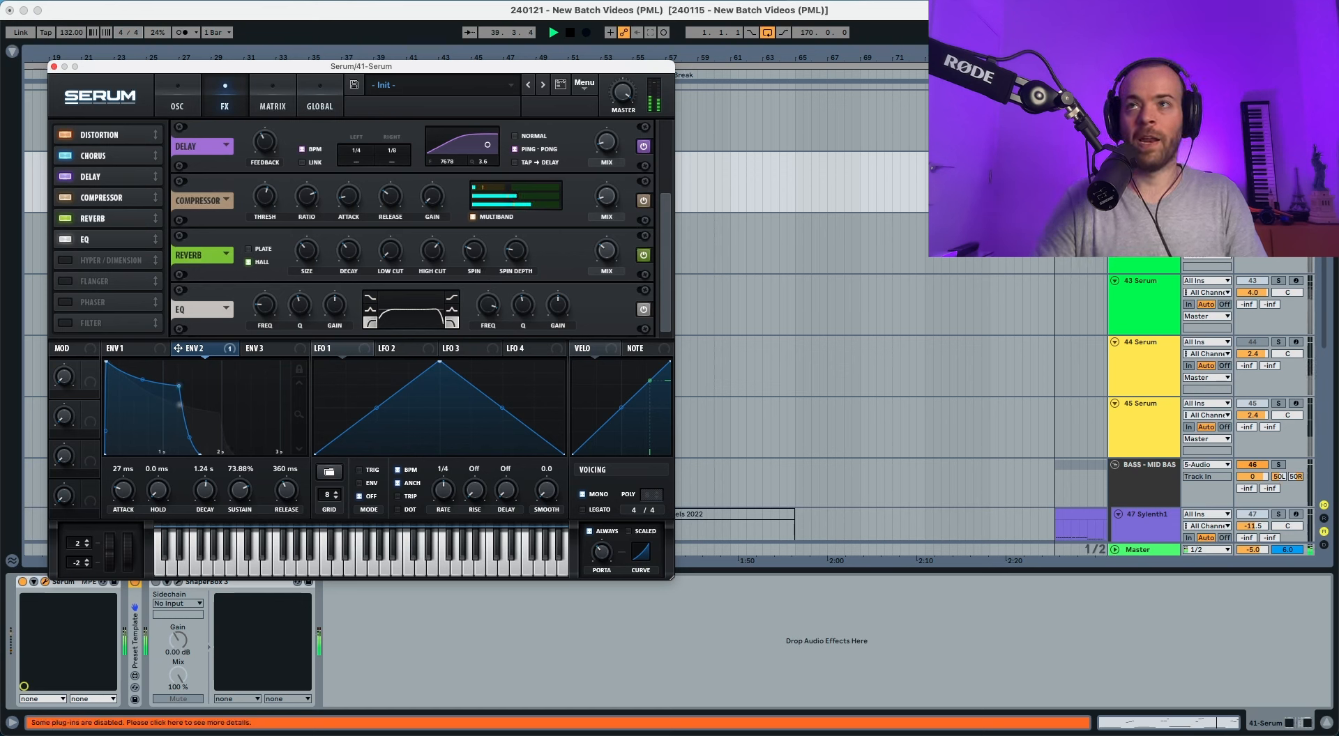
Unsolo the lead track and play the section to hear the lead together with the other tracks.
click(1278, 158)
key(space)
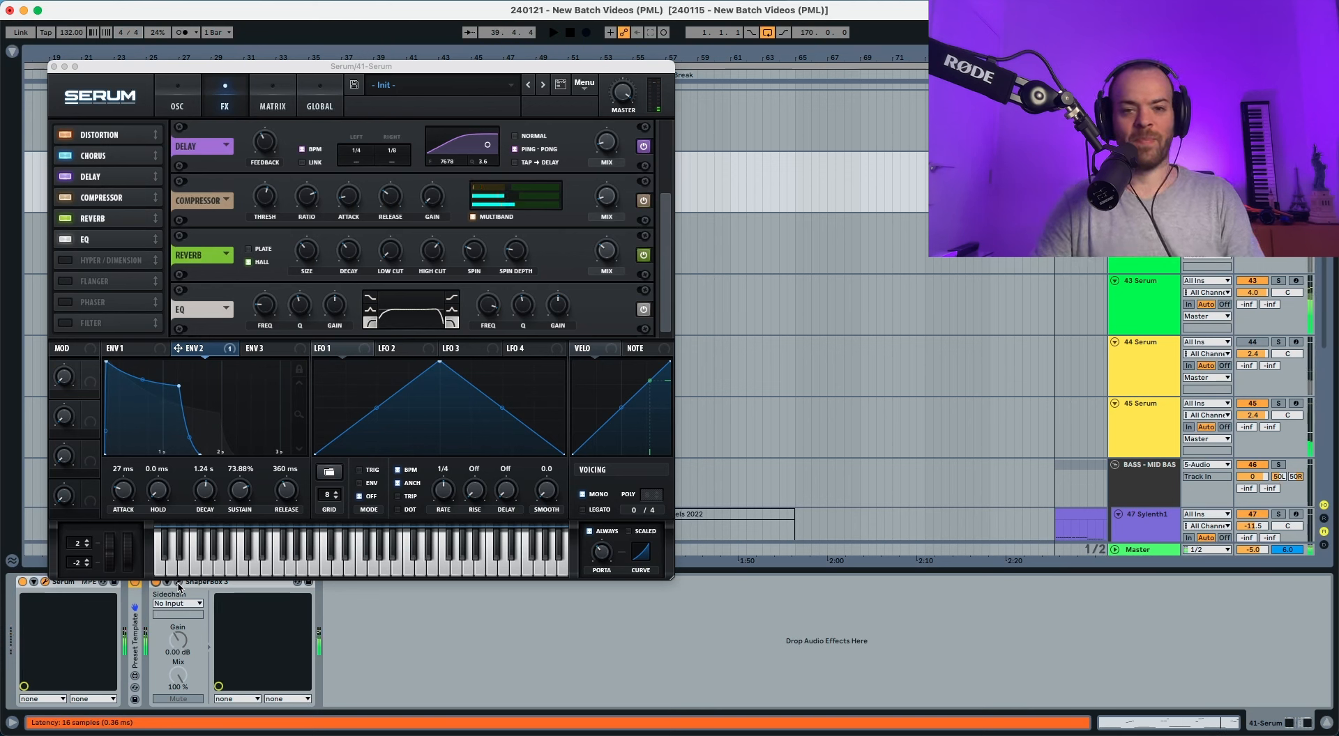
key(space)
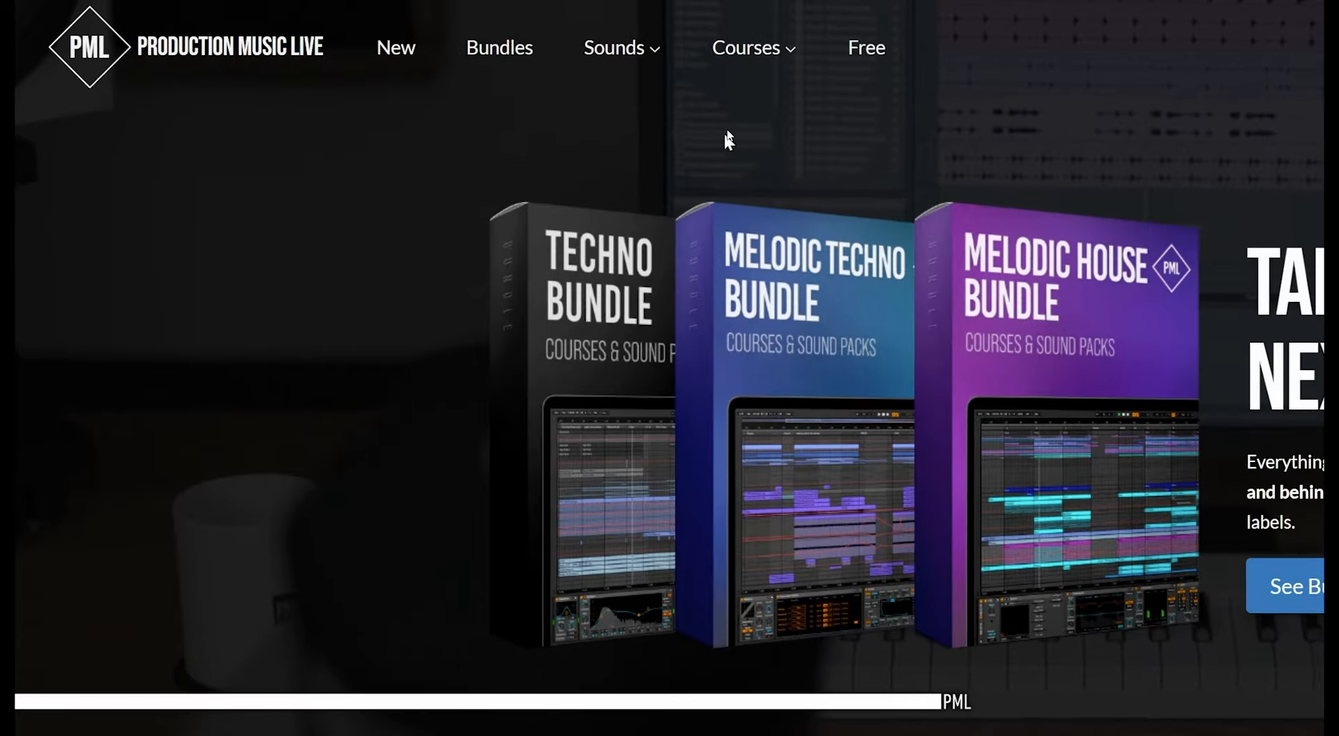
mouse_move(748, 46)
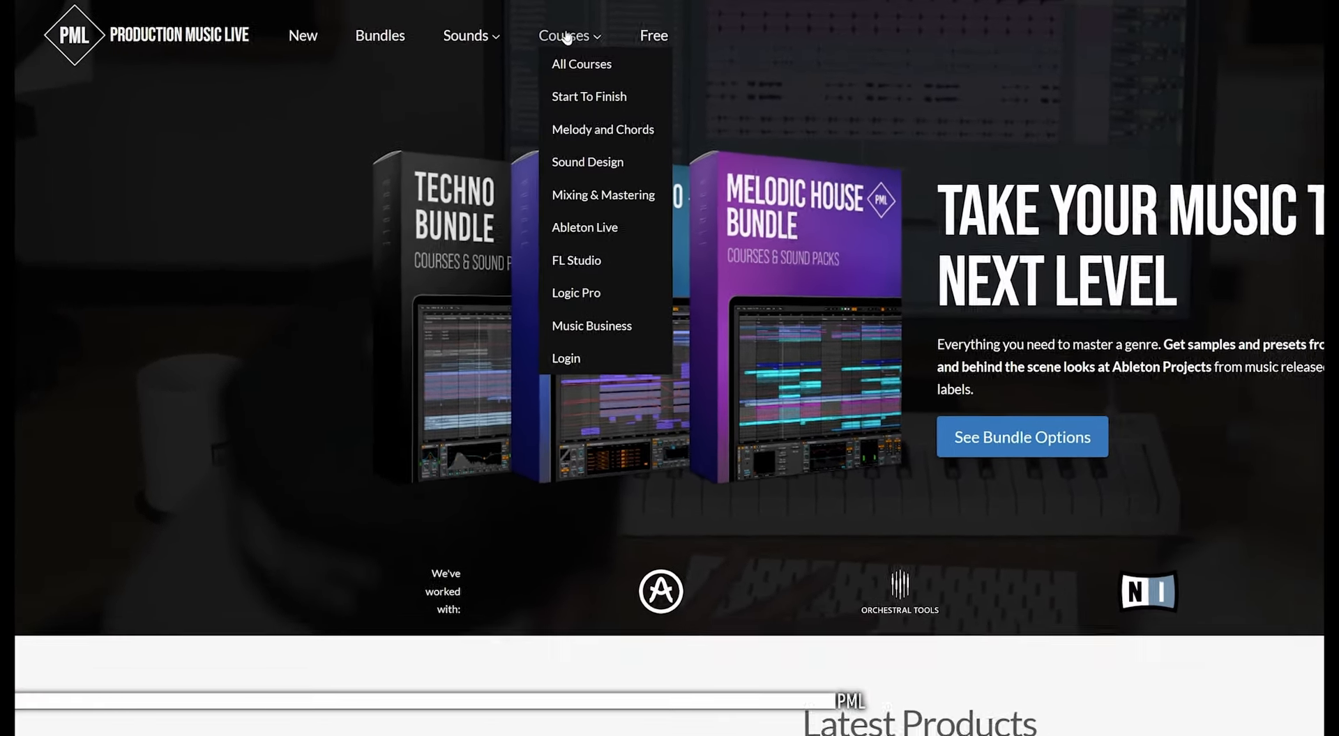
mouse_move(467, 42)
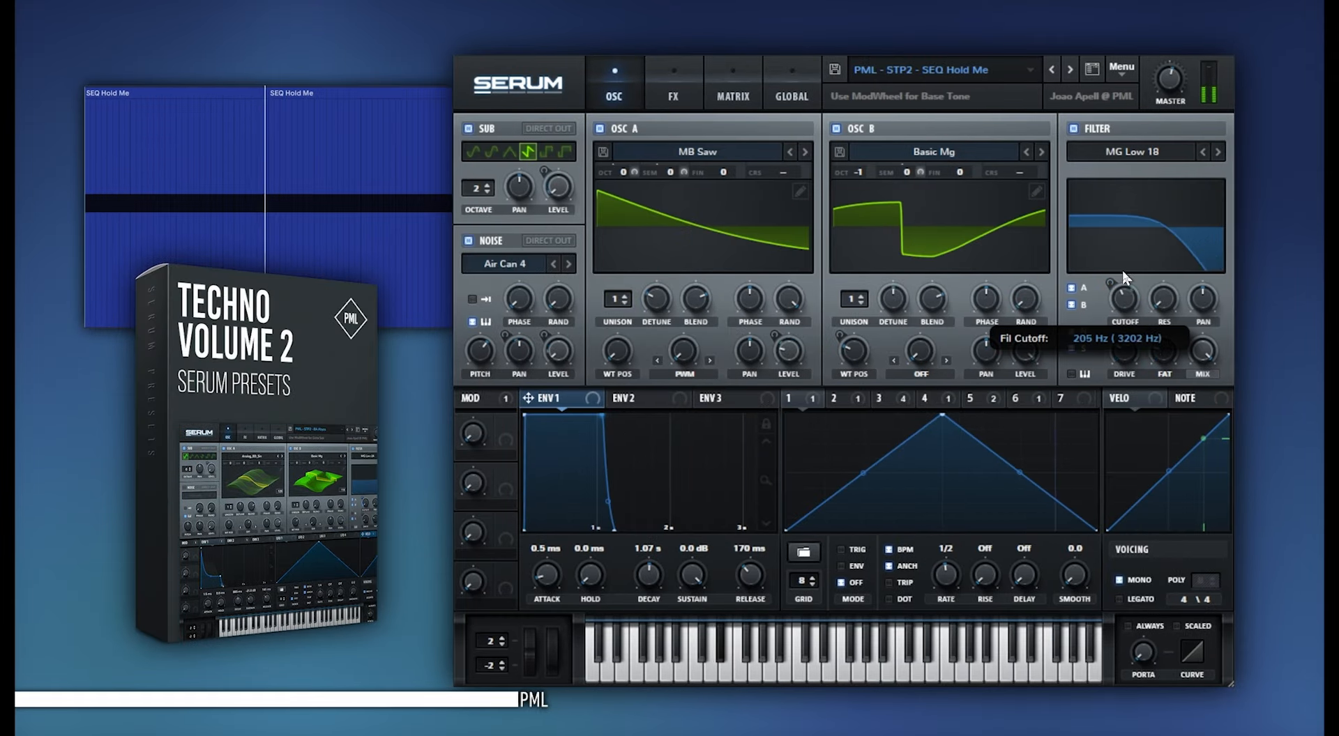
mouse_move(1123, 272)
mouse_down()
mouse_move(1119, 251)
mouse_move(1116, 280)
mouse_up()
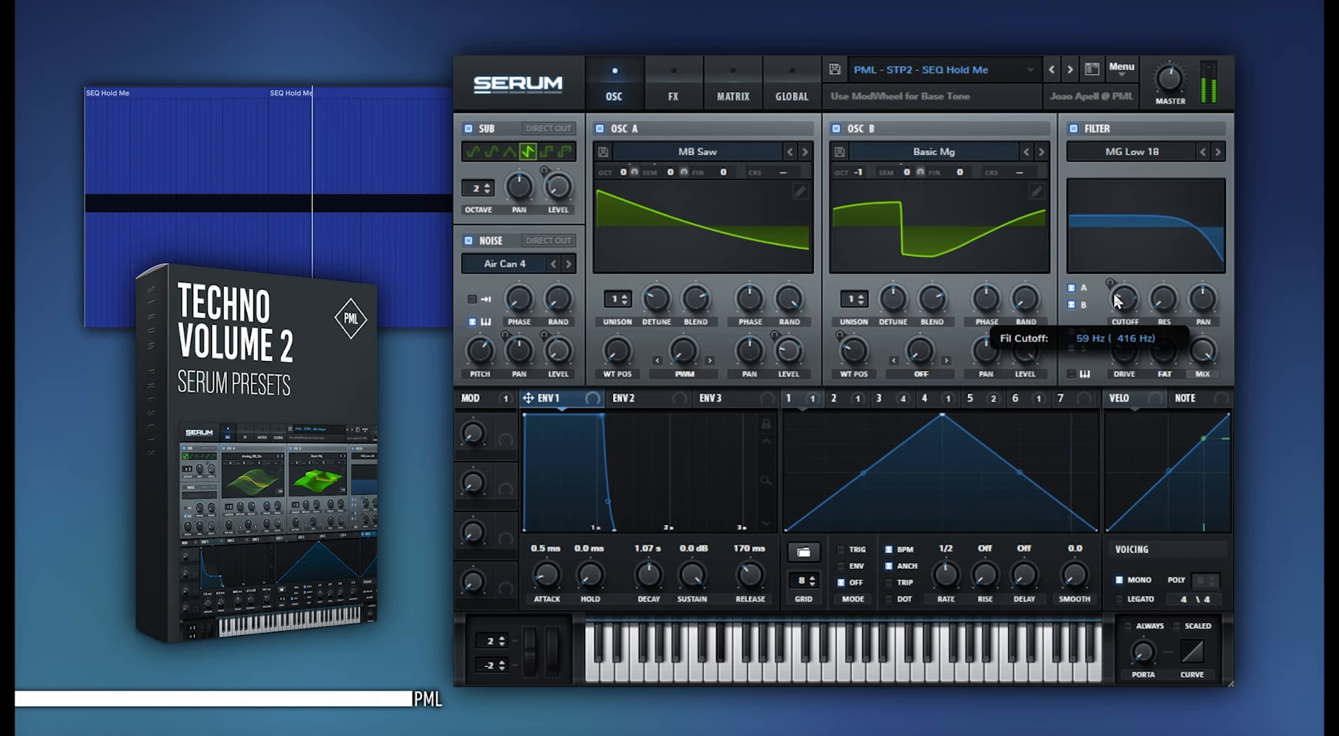